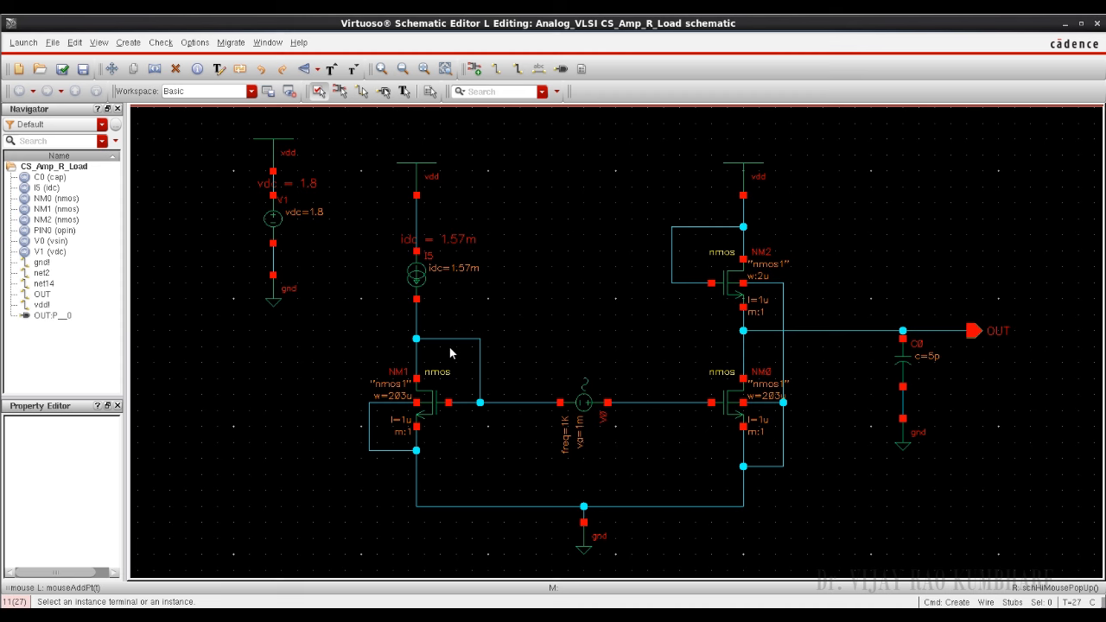
# Step: Check and save the CS_Amp_R_Load schematic, and launch ADE L for it
pyautogui.press('Escape')
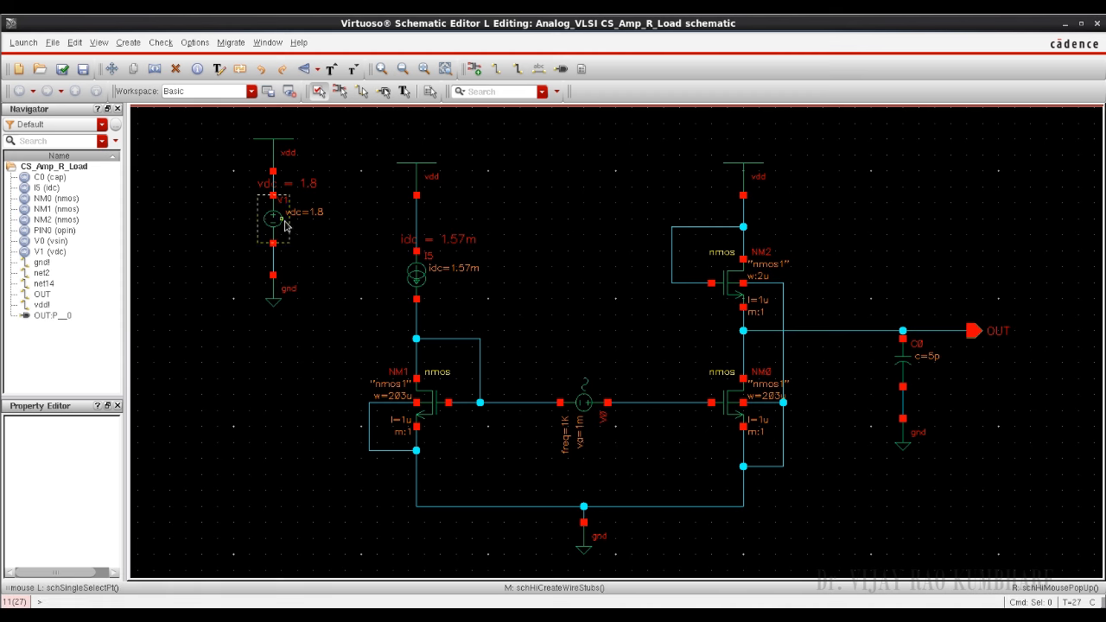
pyautogui.click(56, 220)
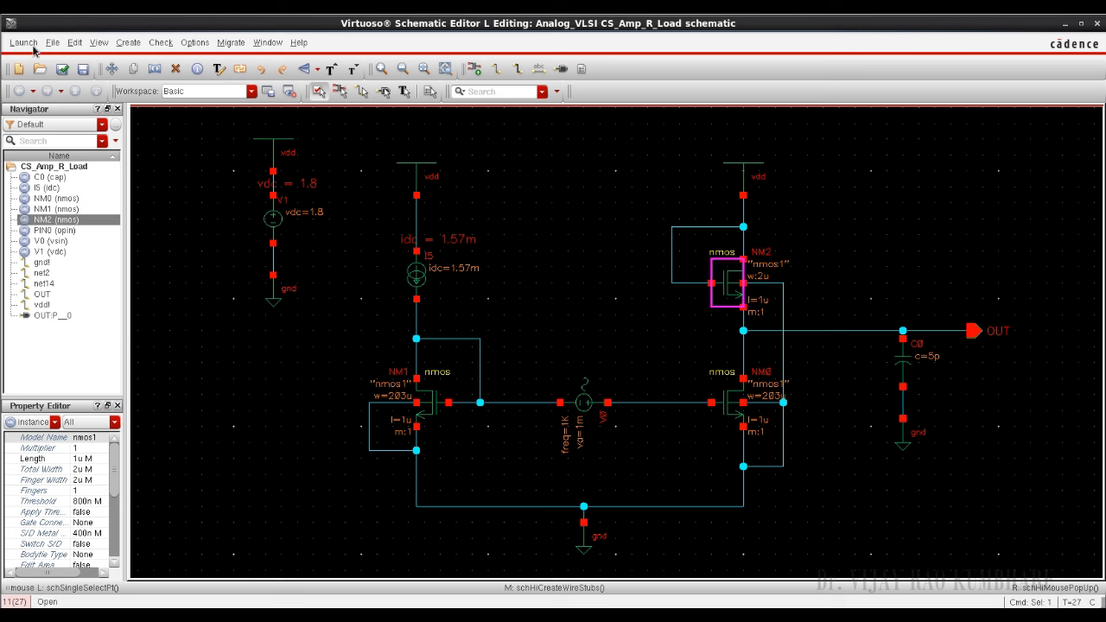
pyautogui.click(61, 69)
pyautogui.click(23, 44)
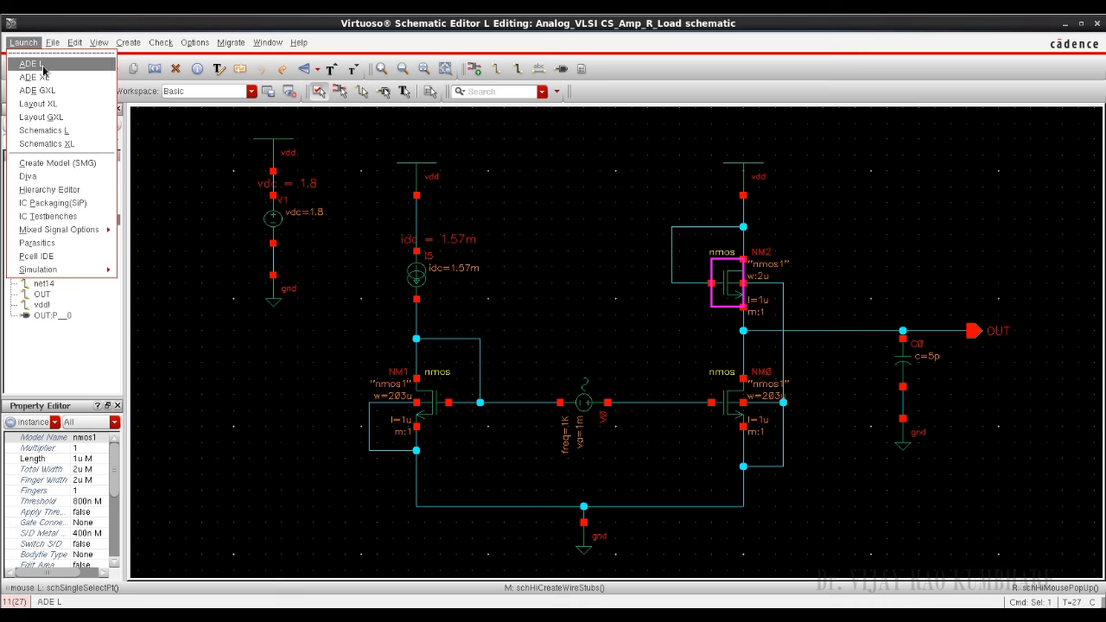
pyautogui.click(43, 68)
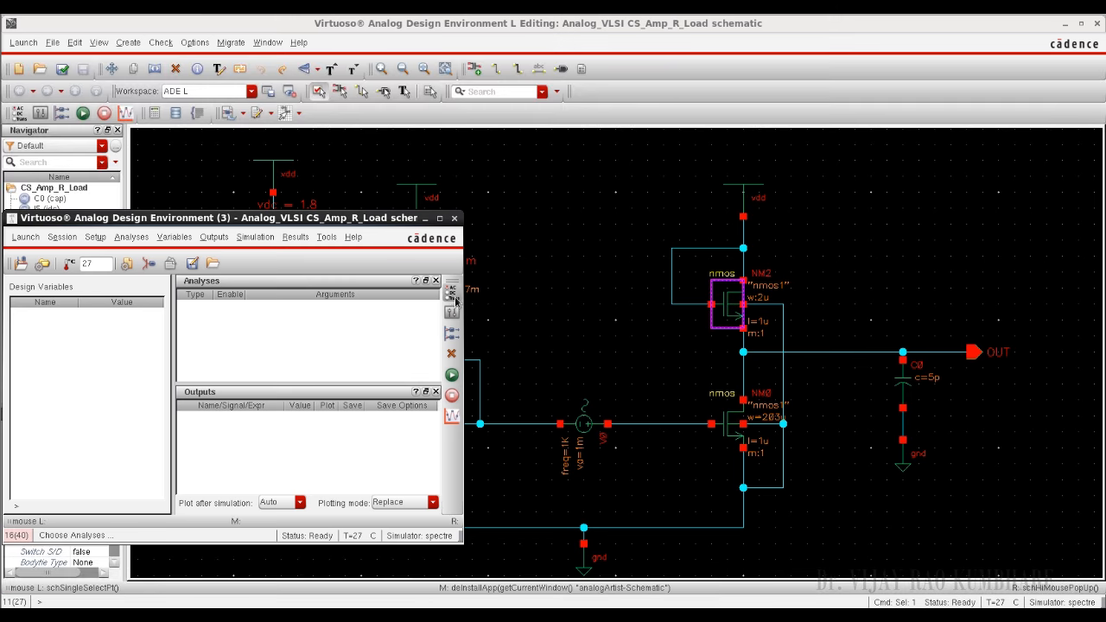
# Step: Add a DC analysis to the simulation with Save DC Operating Point enabled
pyautogui.click(452, 294)
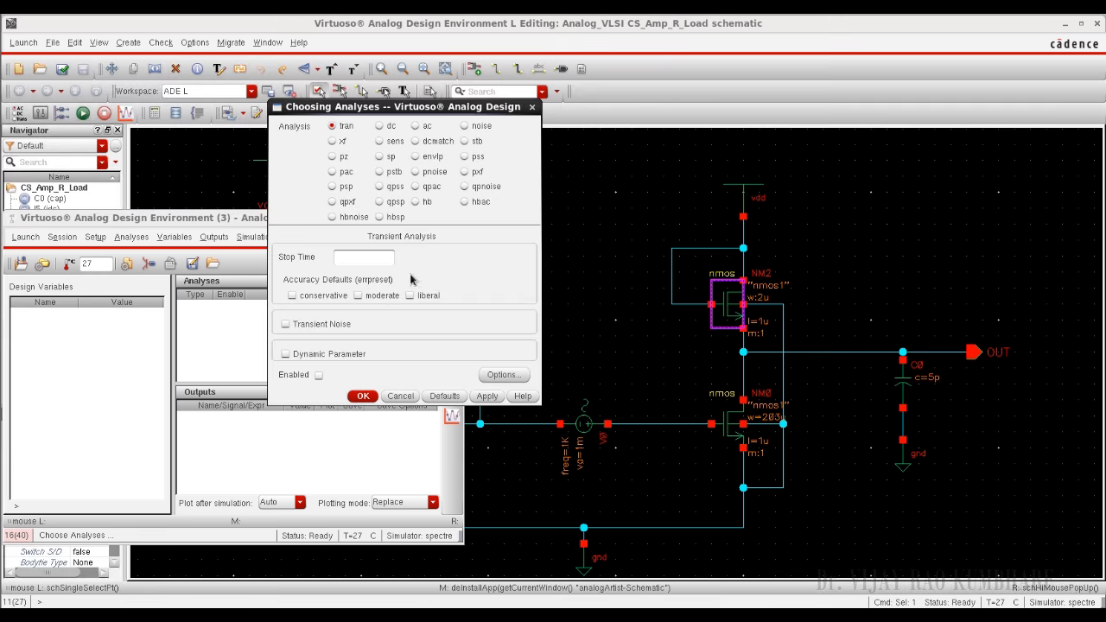
pyautogui.click(380, 128)
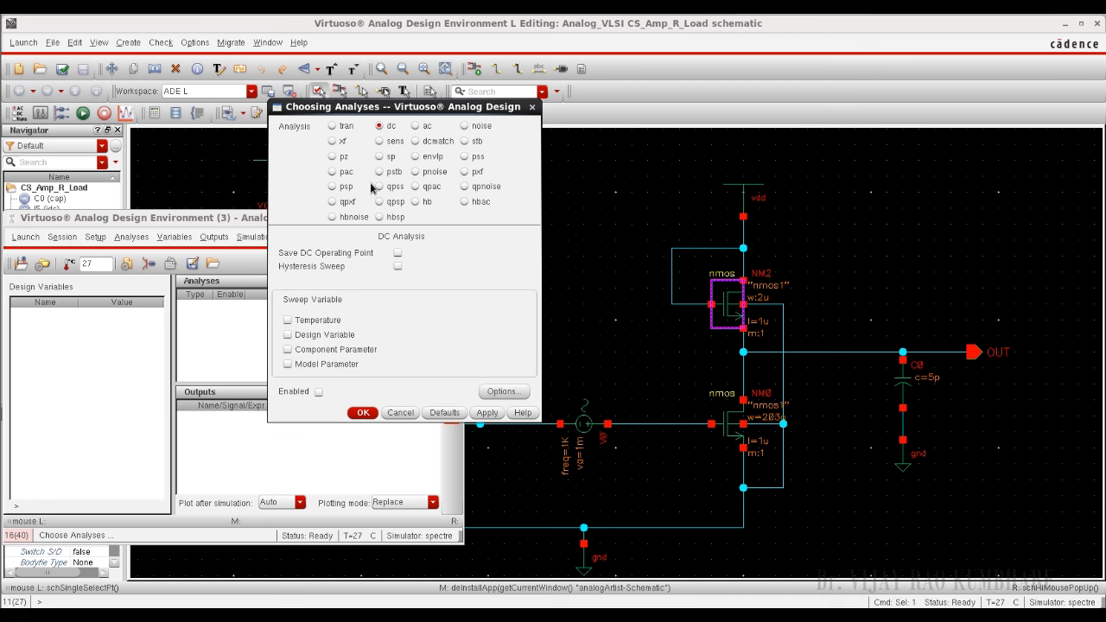
pyautogui.click(397, 253)
pyautogui.click(362, 414)
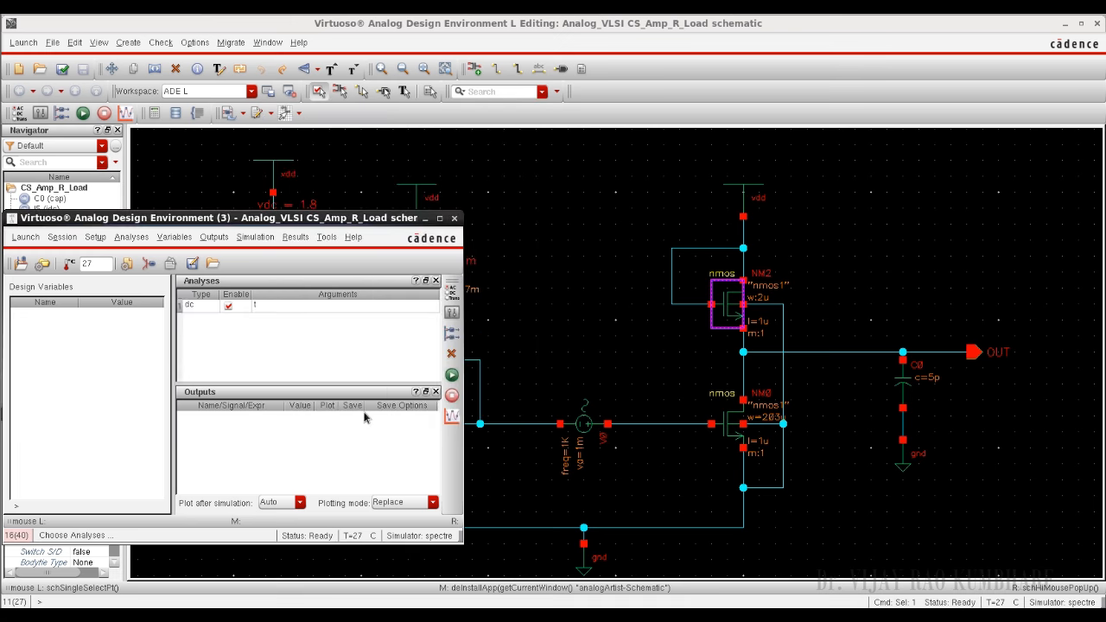
# Step: Netlist and run the simulation, and minimize the log and simulation windows to uncover the schematic
pyautogui.click(451, 376)
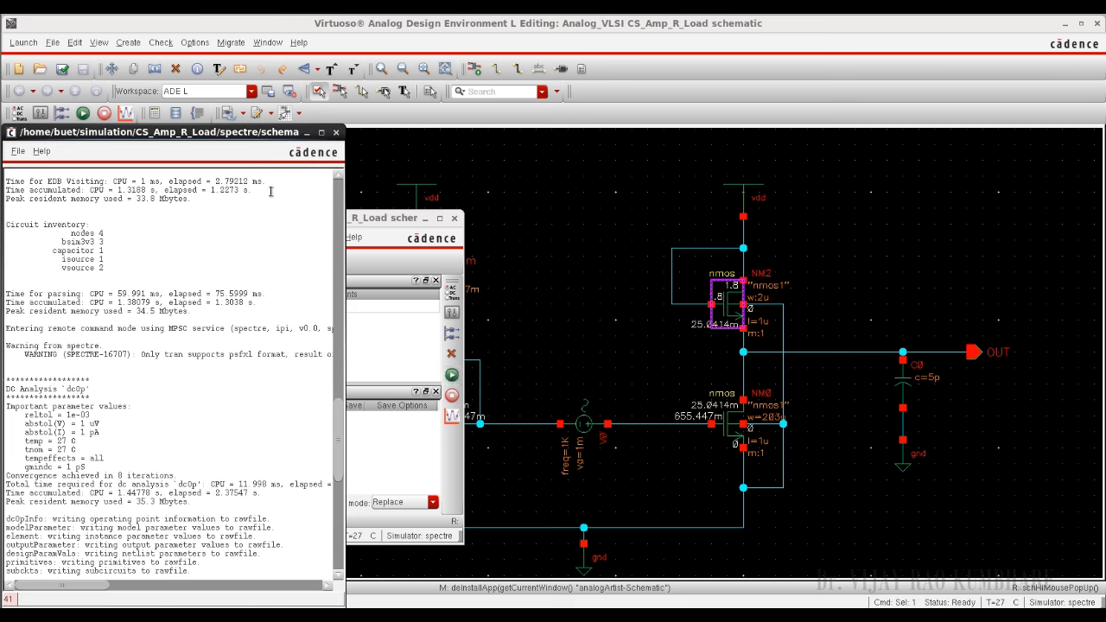
pyautogui.click(306, 133)
pyautogui.click(424, 218)
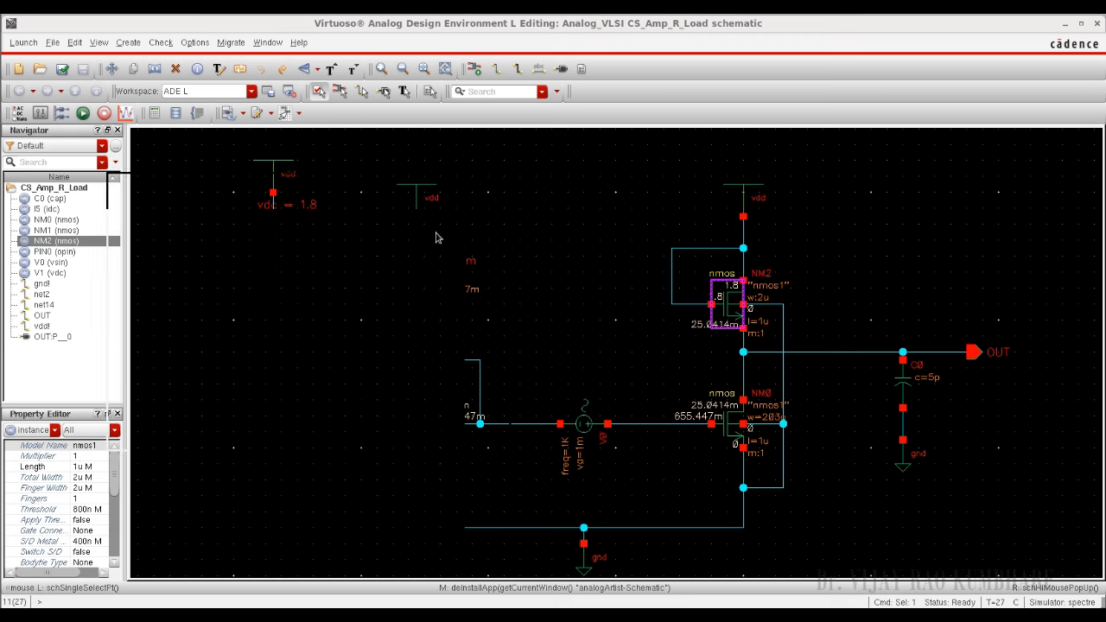
pyautogui.click(689, 352)
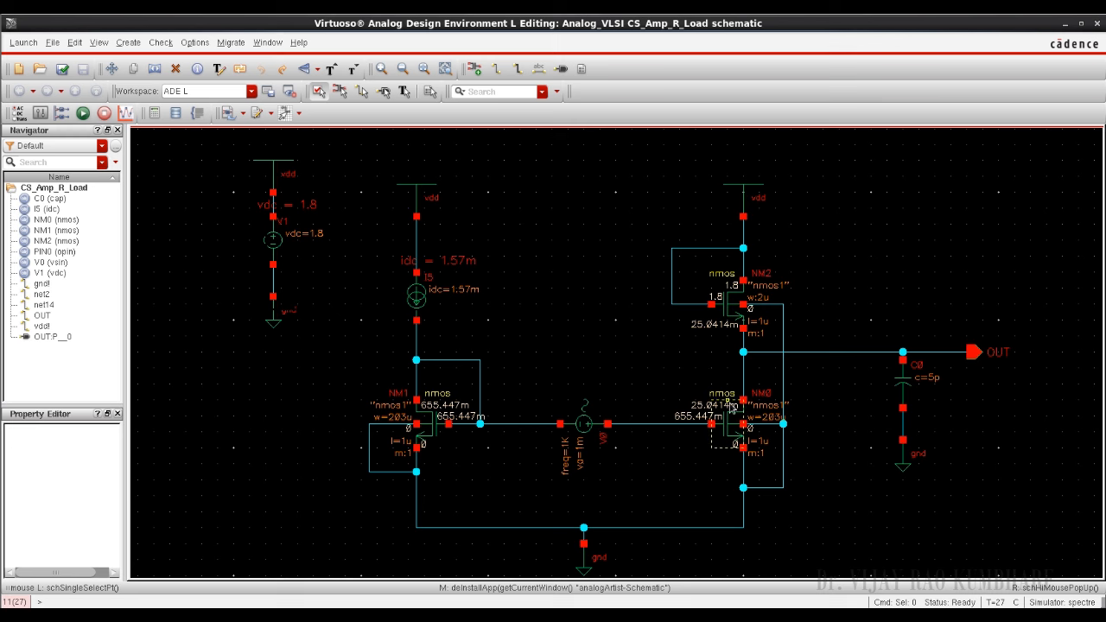
# Step: Print the DC operating points of transistor NM0 and check its region value in the results
pyautogui.click(670, 16)
pyautogui.click(291, 239)
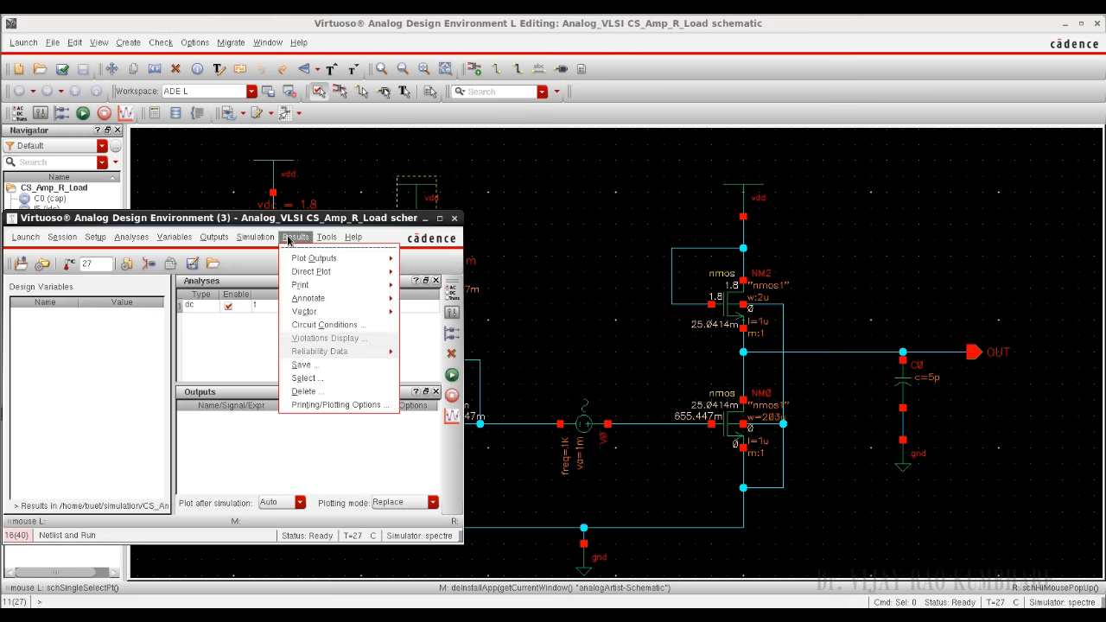
pyautogui.moveTo(314, 285)
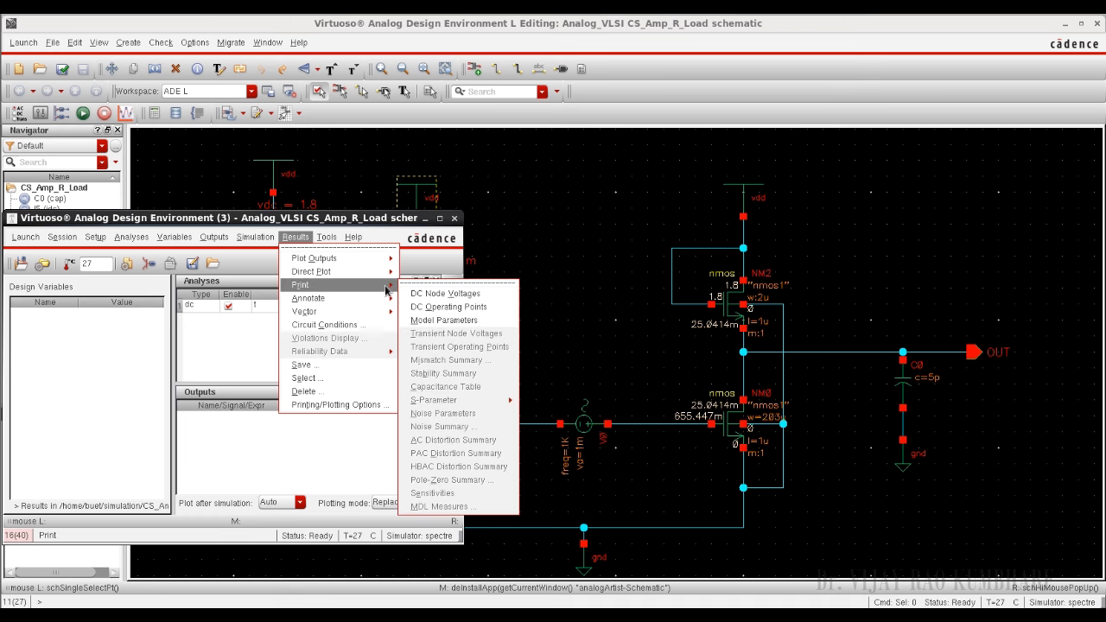
pyautogui.click(435, 309)
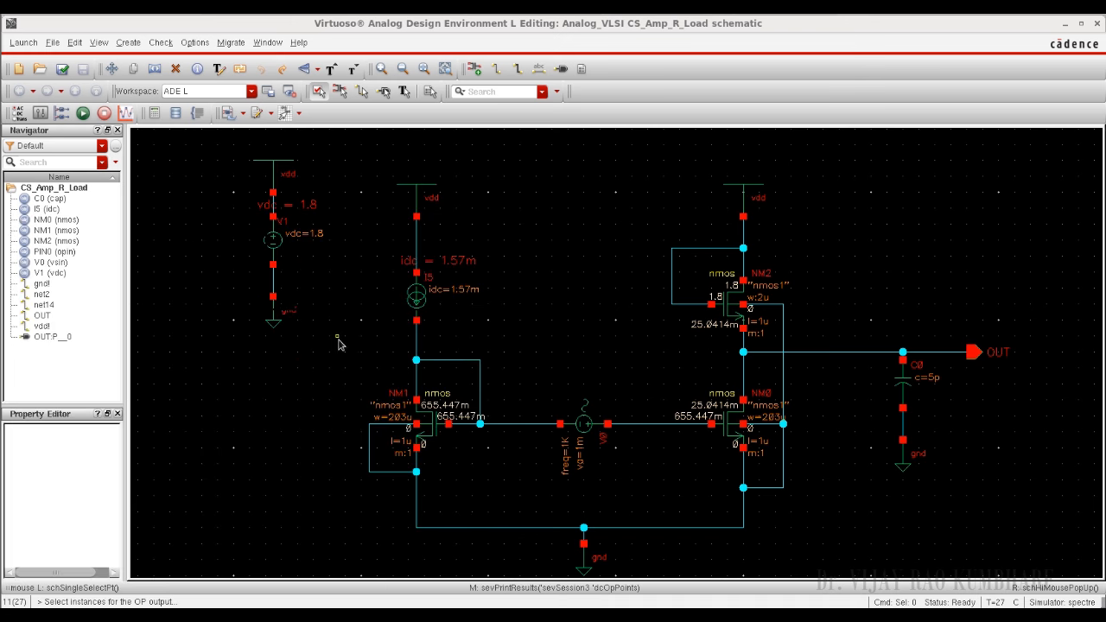
pyautogui.click(725, 425)
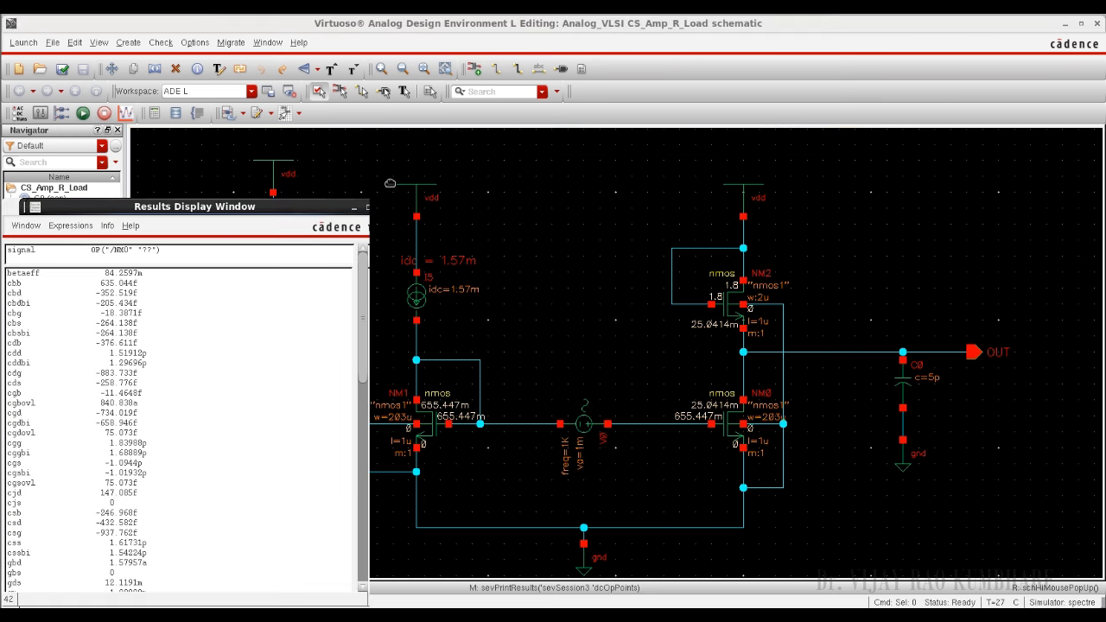
pyautogui.moveTo(198, 210); pyautogui.dragTo(563, 138)
pyautogui.scroll(-10, 435, 437)
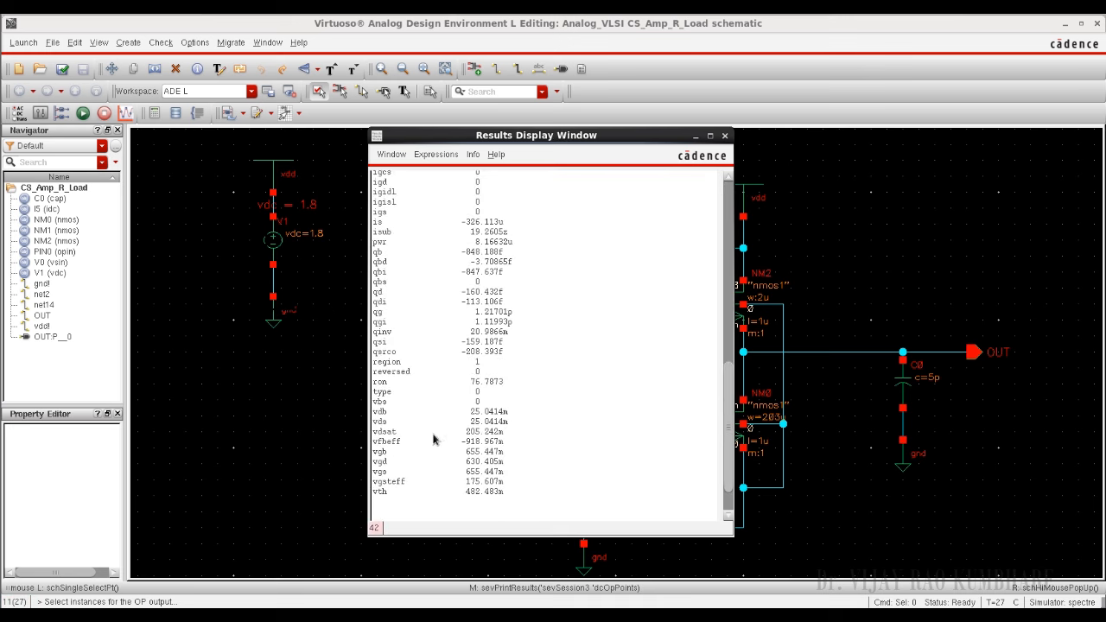
pyautogui.click(401, 363)
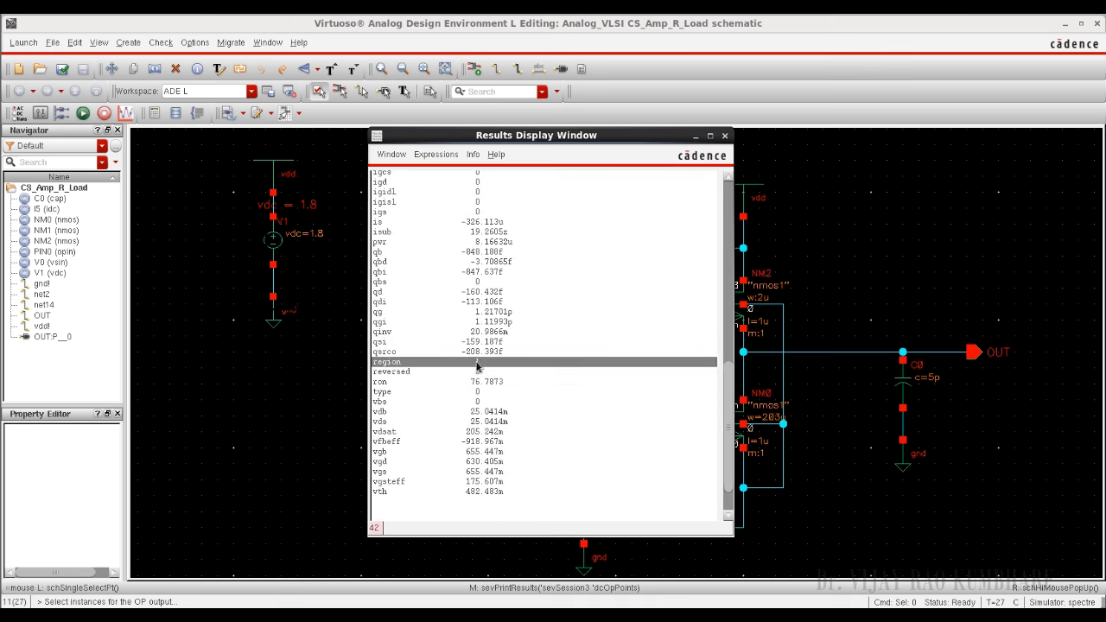
pyautogui.click(725, 136)
# Step: Print the DC operating points of the load transistor NM2 and check its region value
pyautogui.click(733, 304)
pyautogui.moveTo(201, 208); pyautogui.dragTo(504, 155)
pyautogui.scroll(-10, 503, 422)
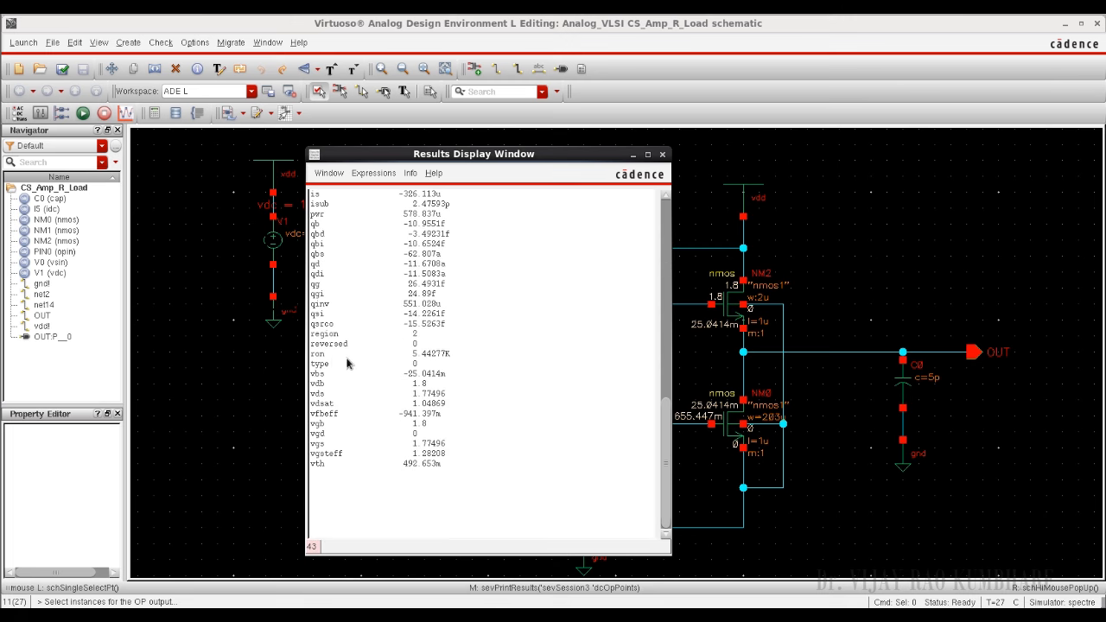
pyautogui.click(337, 336)
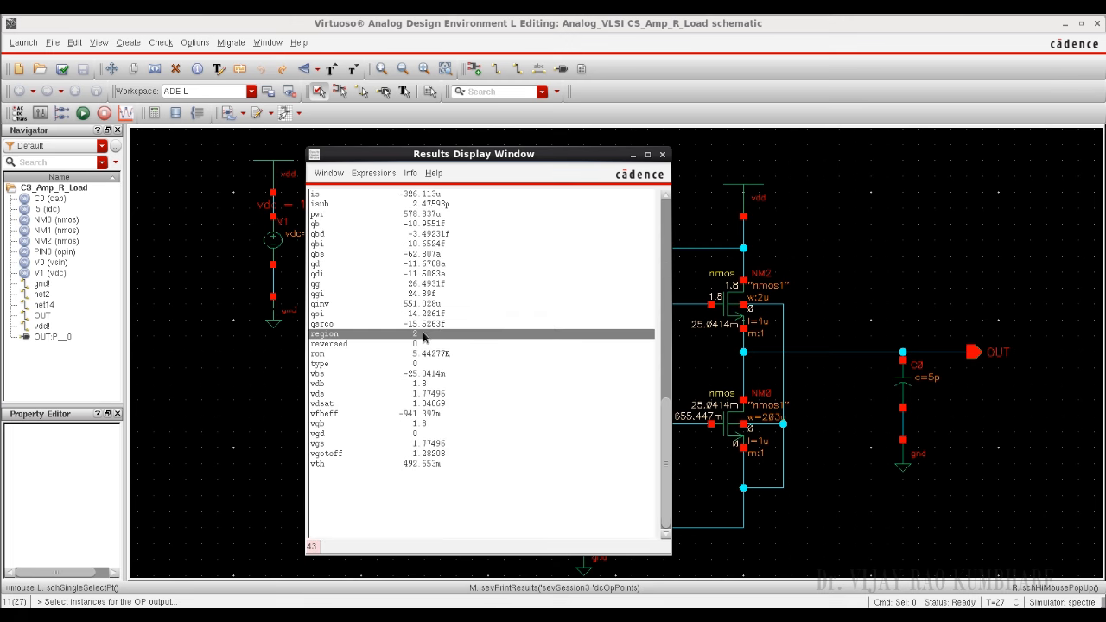
pyautogui.click(662, 154)
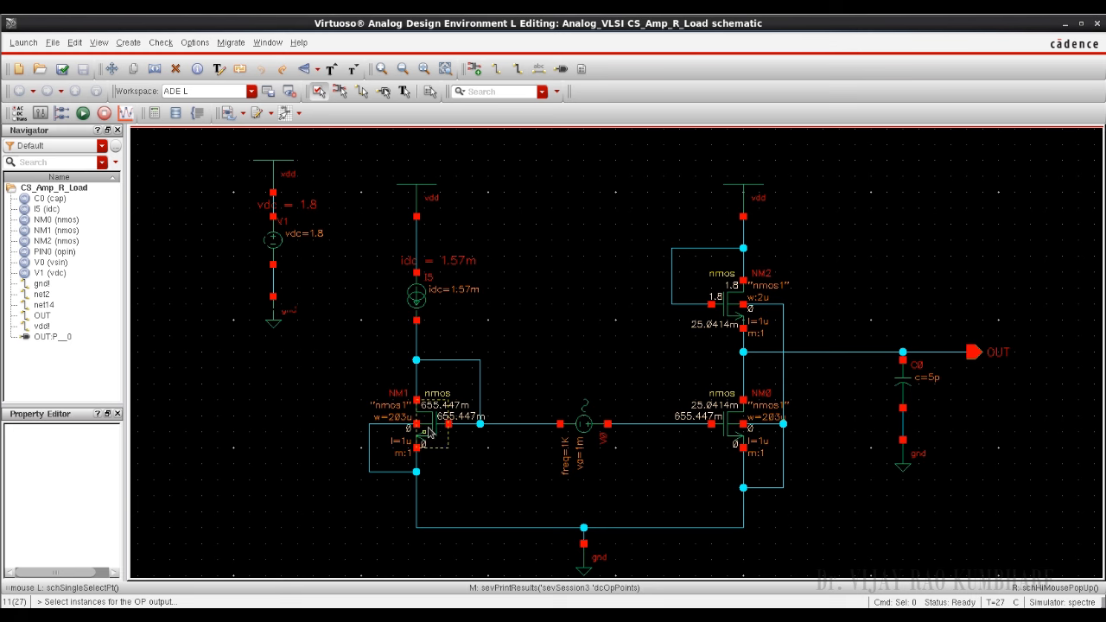
# Step: Print the DC operating points of the current-mirror transistor NM1 and check its region value
pyautogui.click(427, 431)
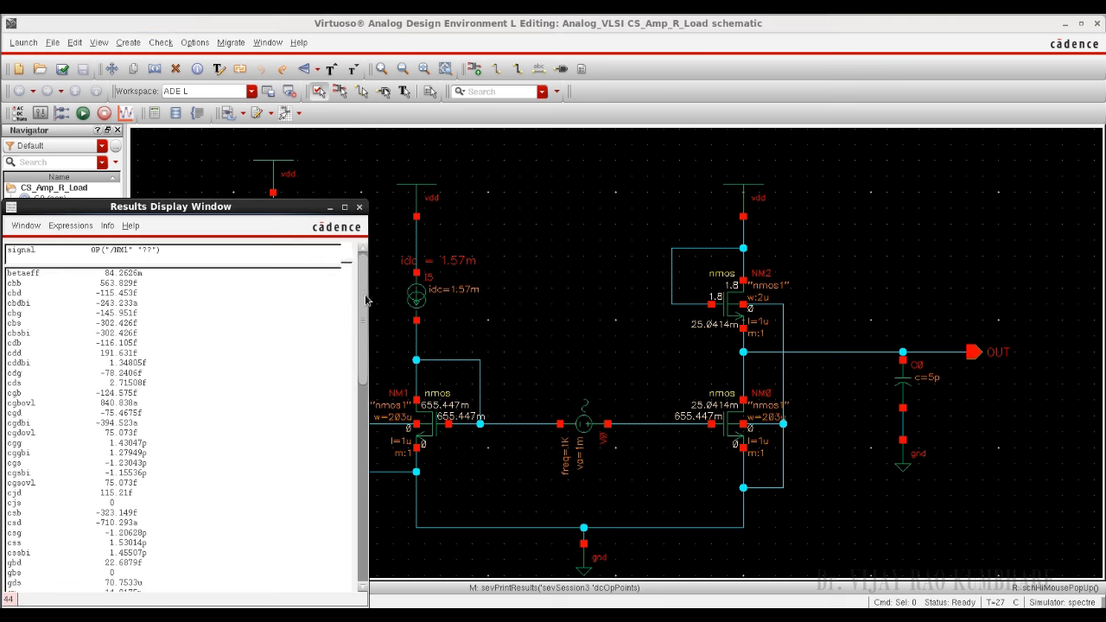
pyautogui.moveTo(365, 299); pyautogui.dragTo(362, 528)
pyautogui.moveTo(290, 207); pyautogui.dragTo(542, 193)
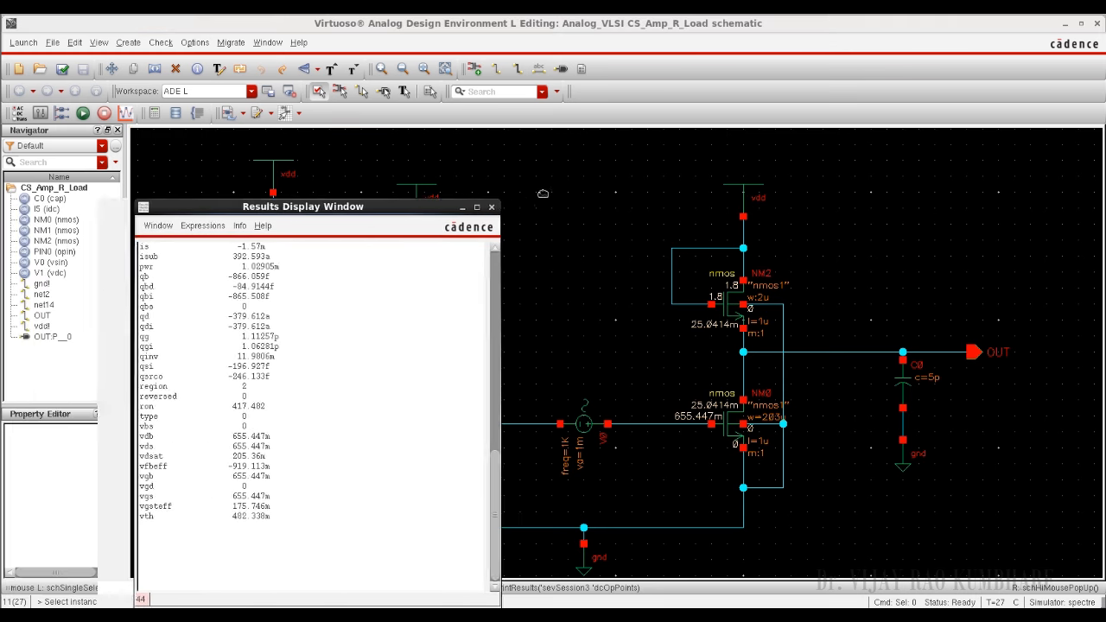
pyautogui.click(360, 376)
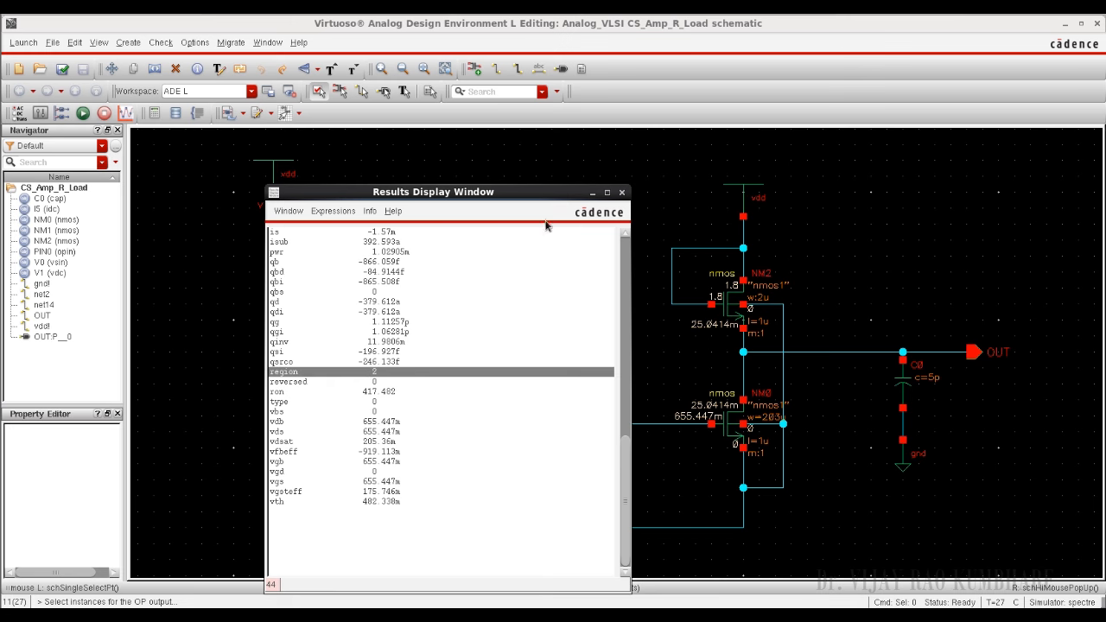
pyautogui.click(621, 192)
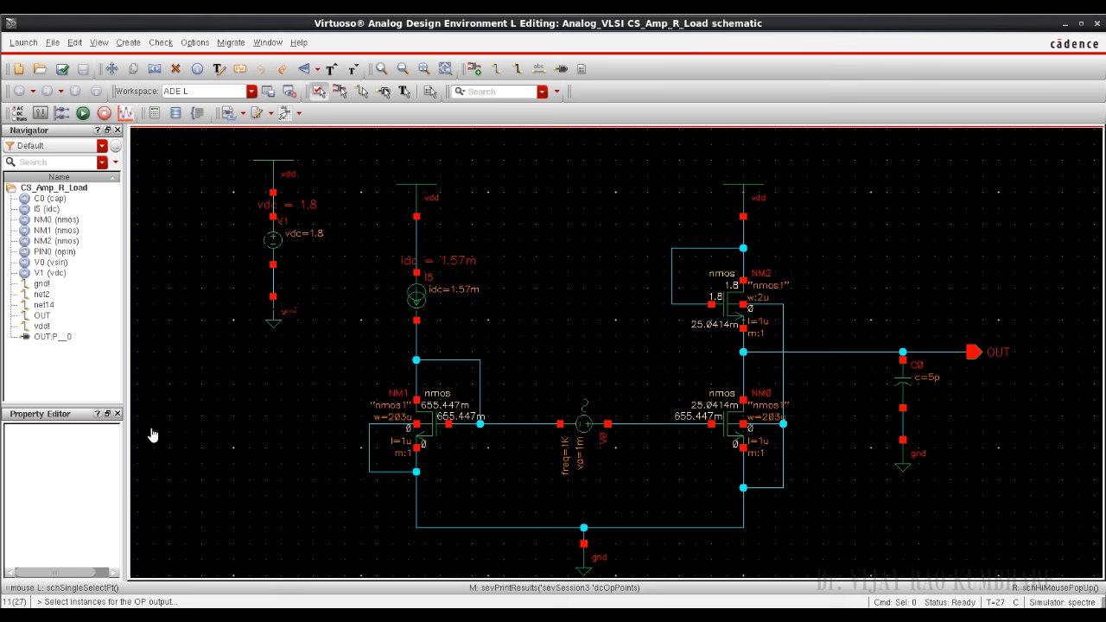
pyautogui.moveTo(852, 374); pyautogui.dragTo(751, 423)
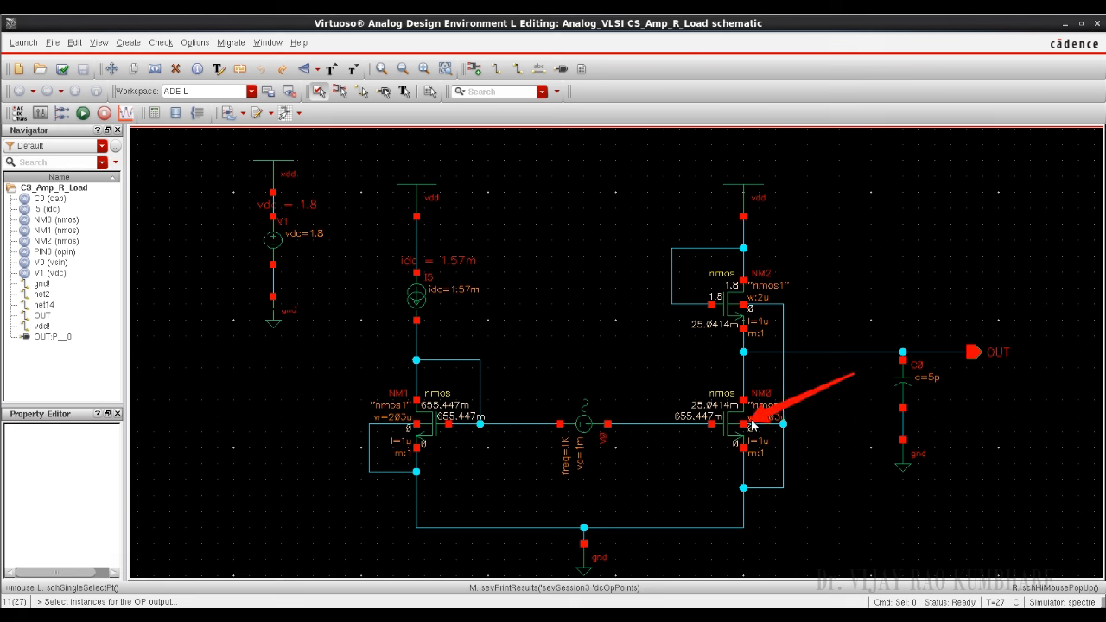
pyautogui.moveTo(849, 230); pyautogui.dragTo(767, 306)
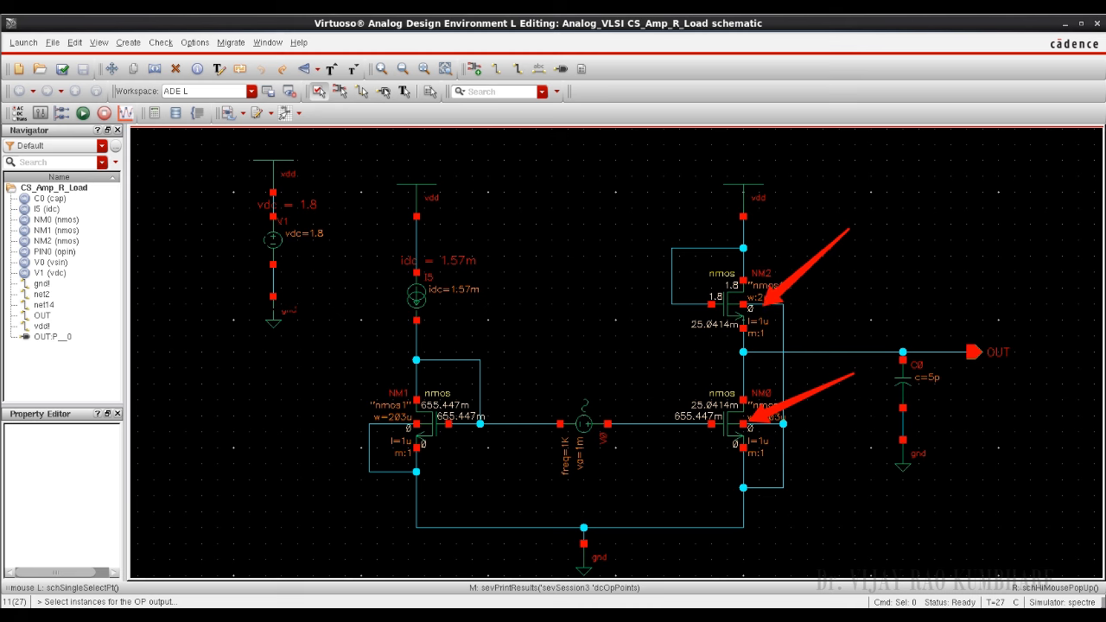
pyautogui.press('Escape')
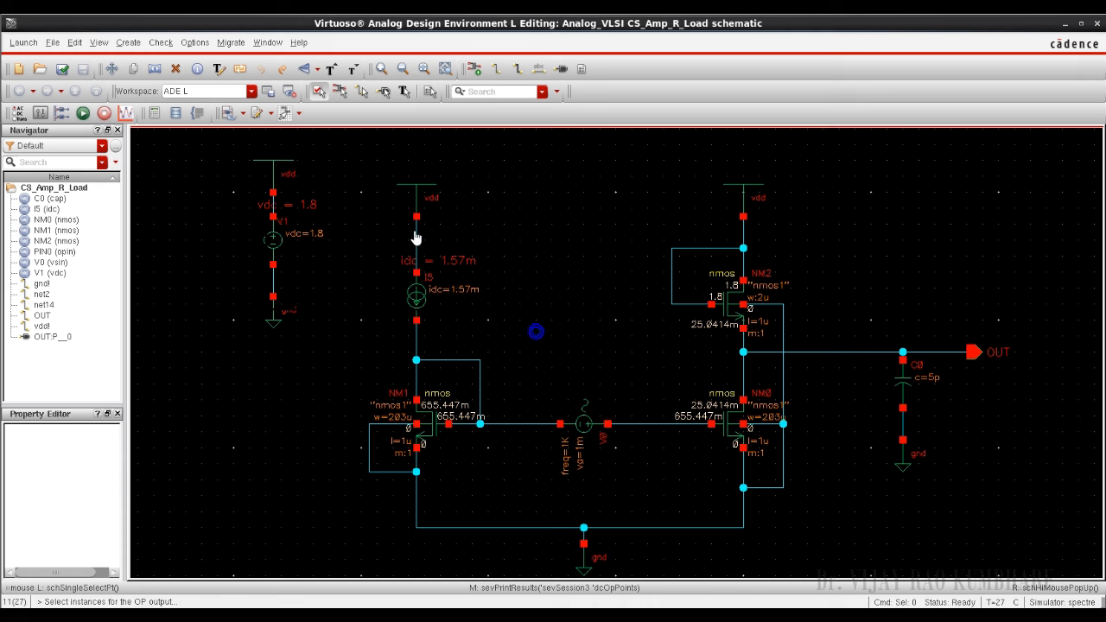
pyautogui.click(732, 311)
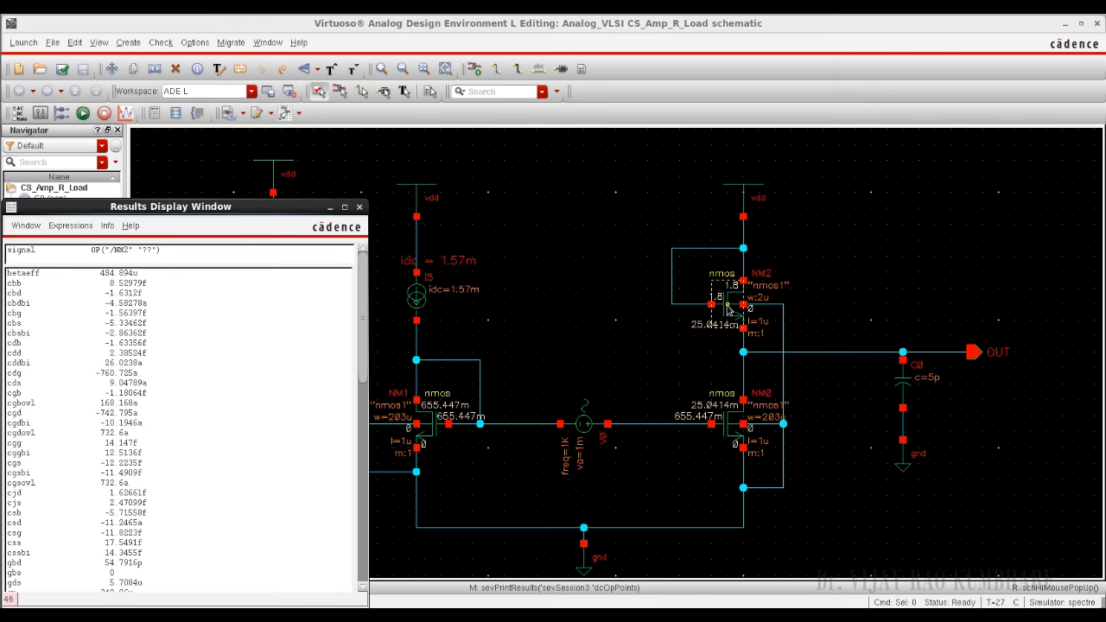
pyautogui.click(359, 208)
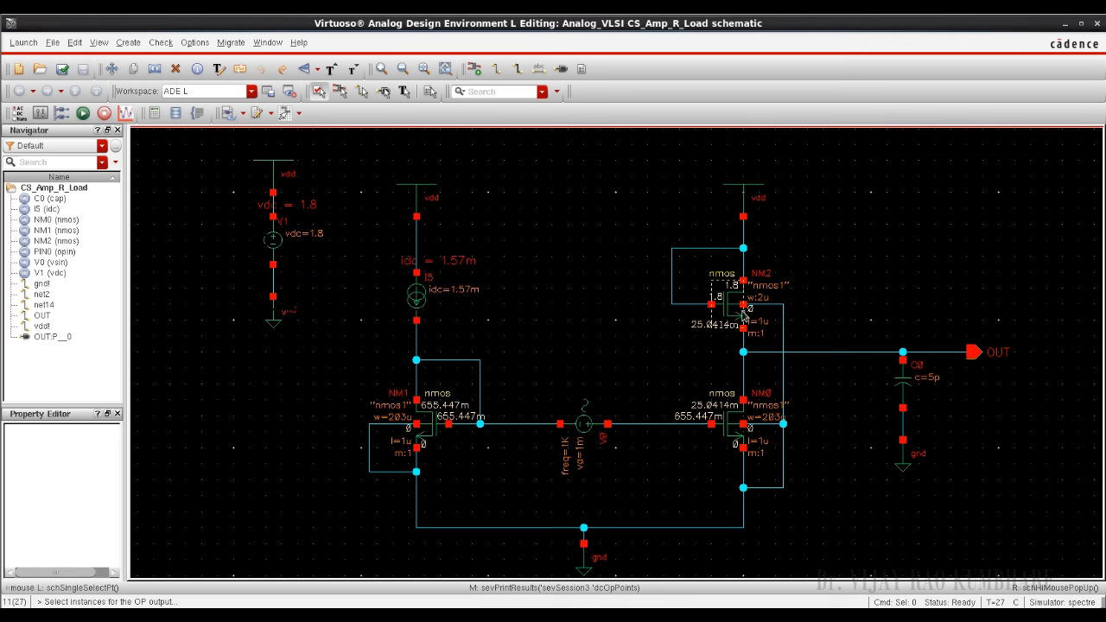
# Step: Edit the properties of load transistor NM2, setting its total width to the variable W and its fingers to 5
pyautogui.click(728, 306)
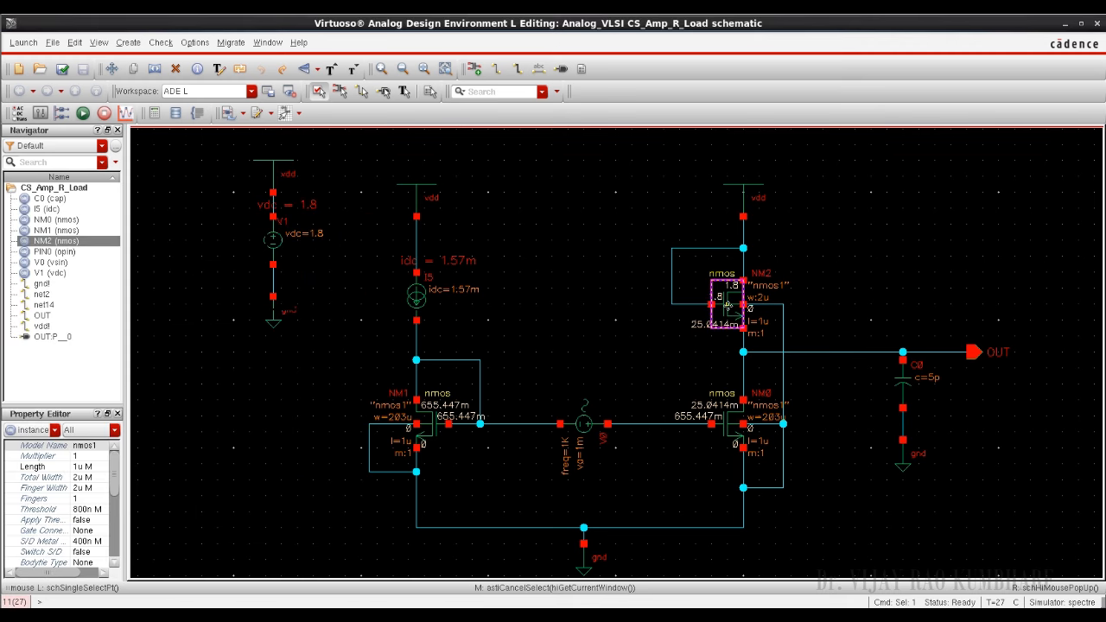
pyautogui.press('q')
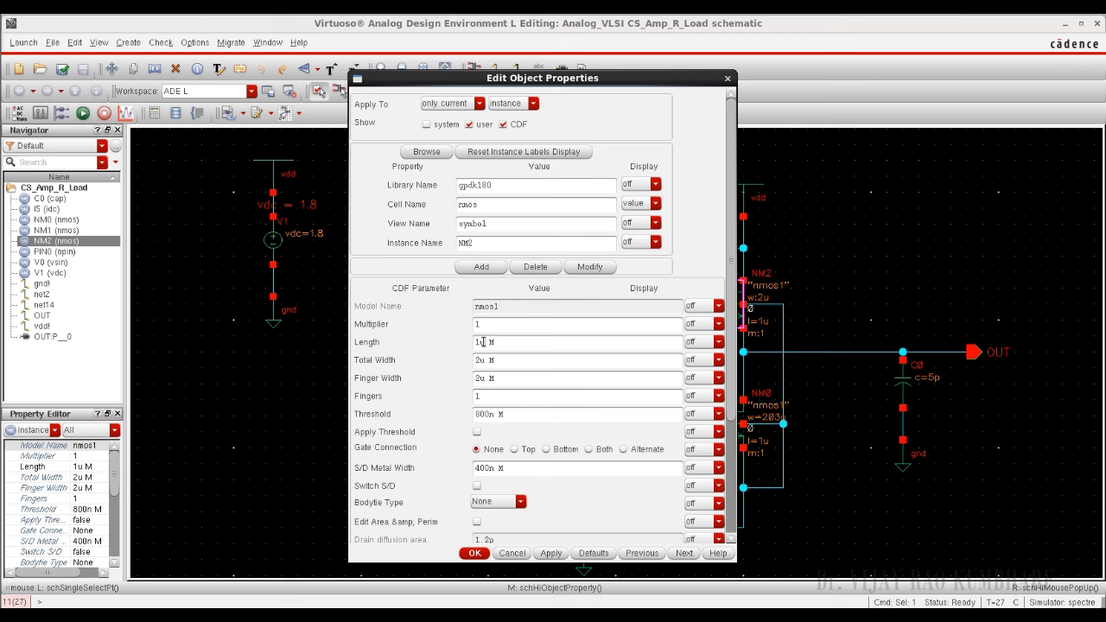
pyautogui.moveTo(486, 342); pyautogui.dragTo(473, 342)
pyautogui.moveTo(485, 360); pyautogui.dragTo(478, 360)
pyautogui.click(531, 381)
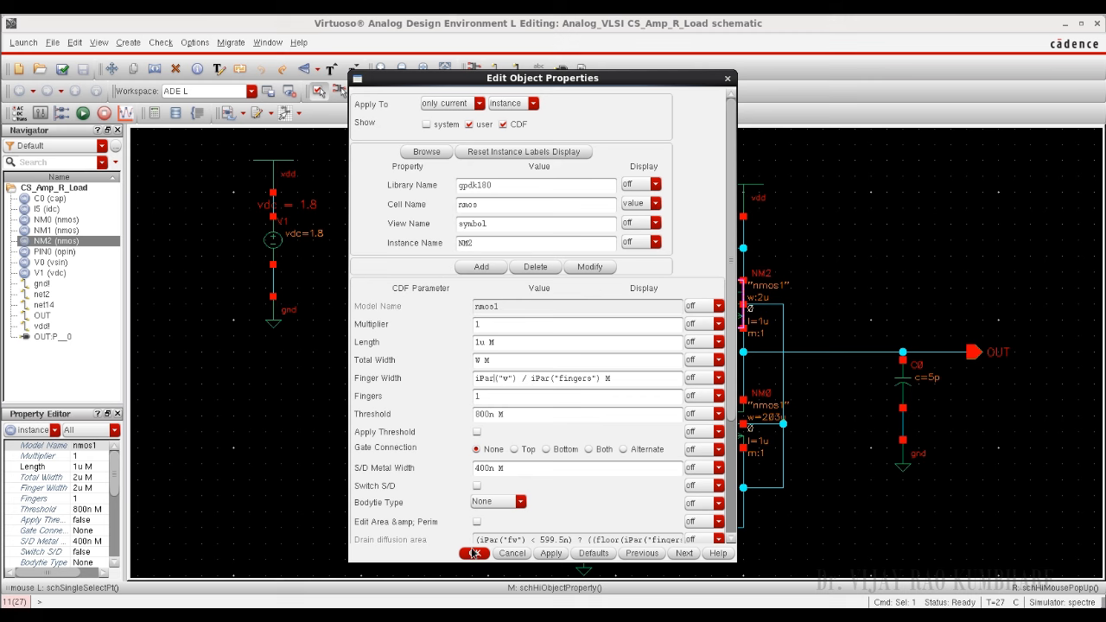
pyautogui.write('5')
pyautogui.click(540, 414)
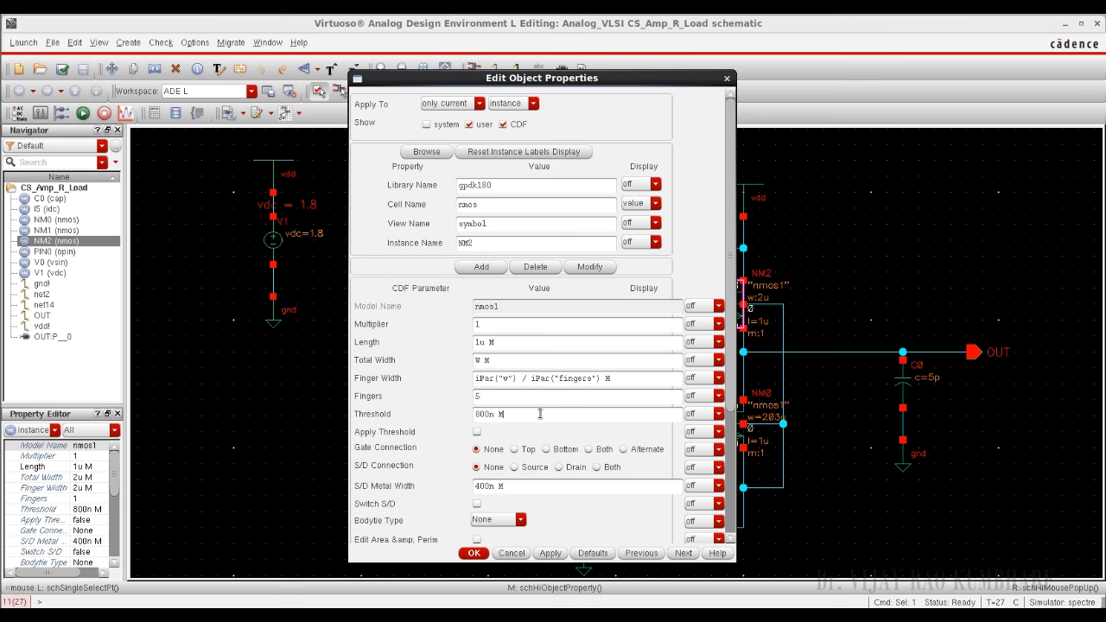
pyautogui.click(473, 553)
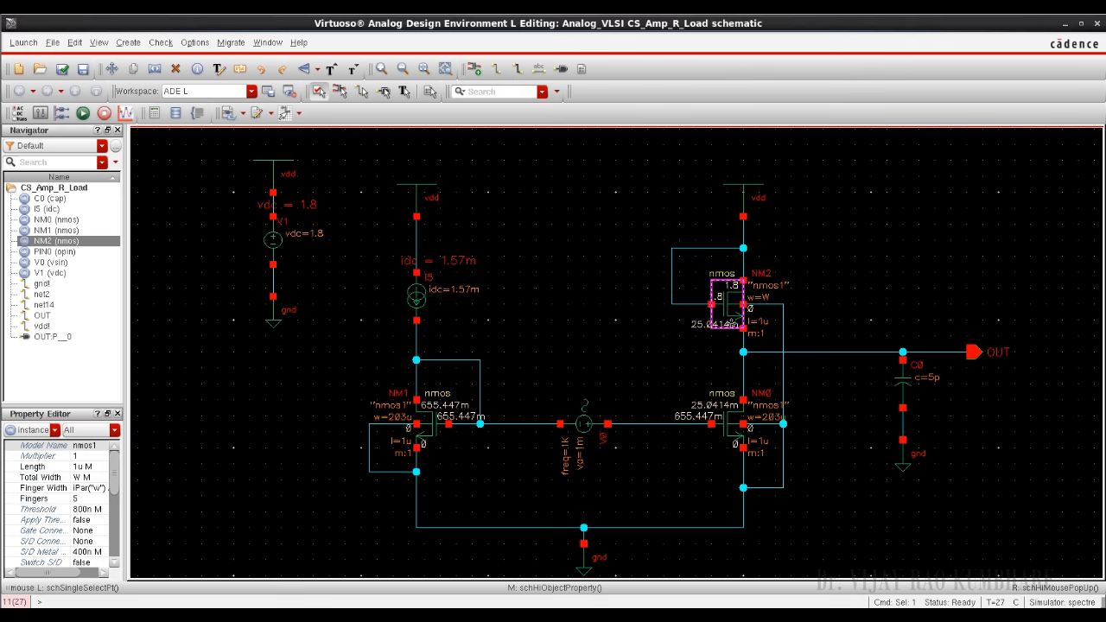
# Step: Copy the design variables from the cellview into the simulation setup and set W to 2u
pyautogui.press('i')
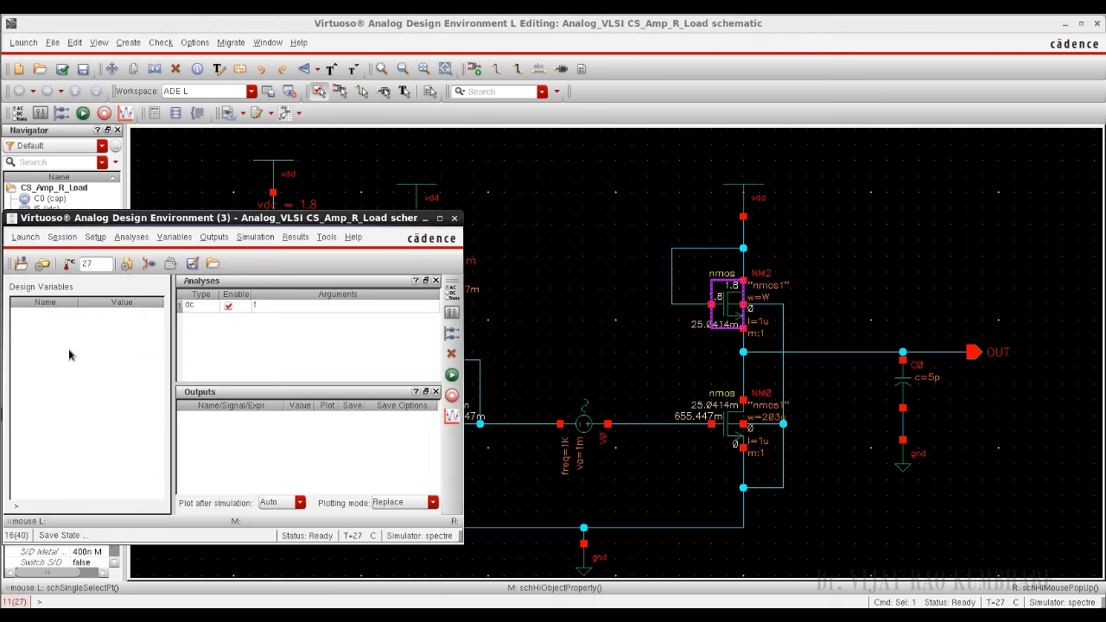
pyautogui.rightClick(75, 352)
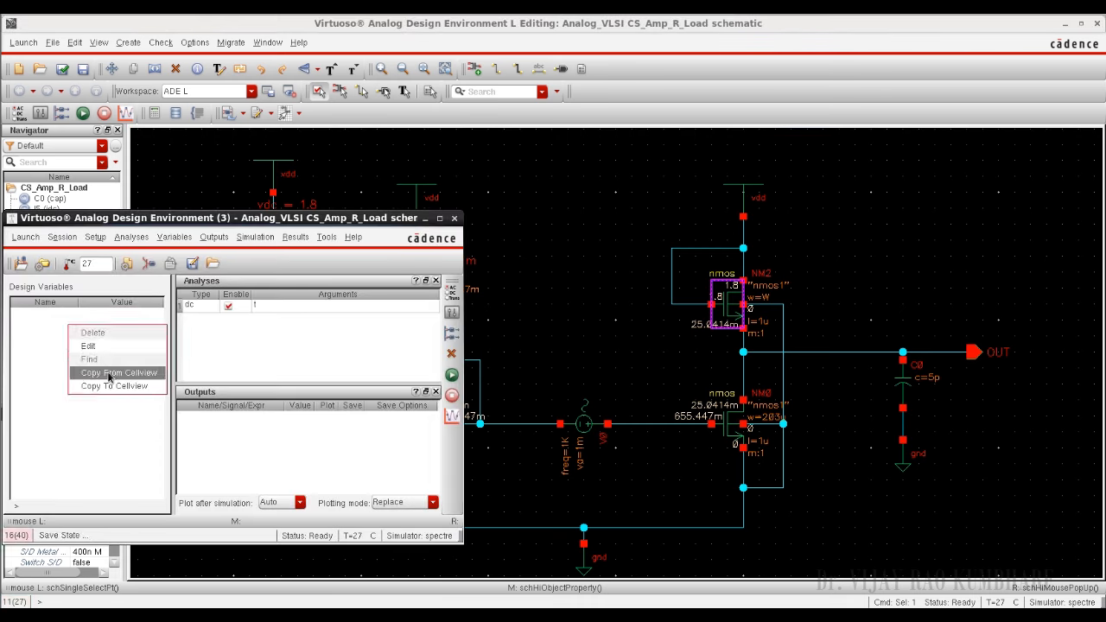
pyautogui.click(109, 374)
pyautogui.click(118, 316)
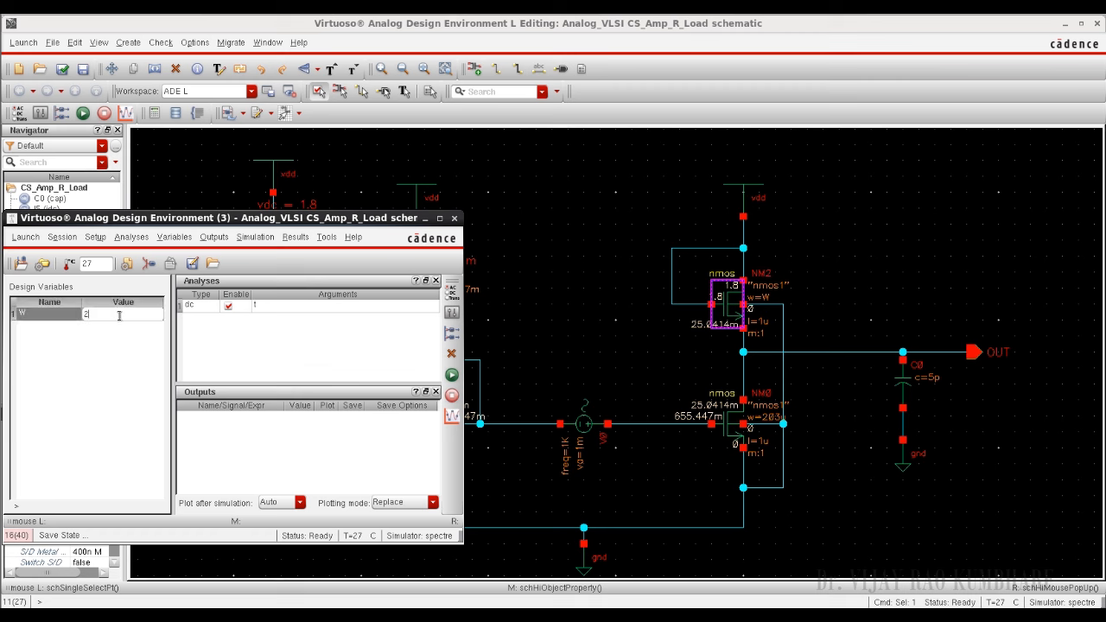
pyautogui.write('2u')
pyautogui.click(108, 365)
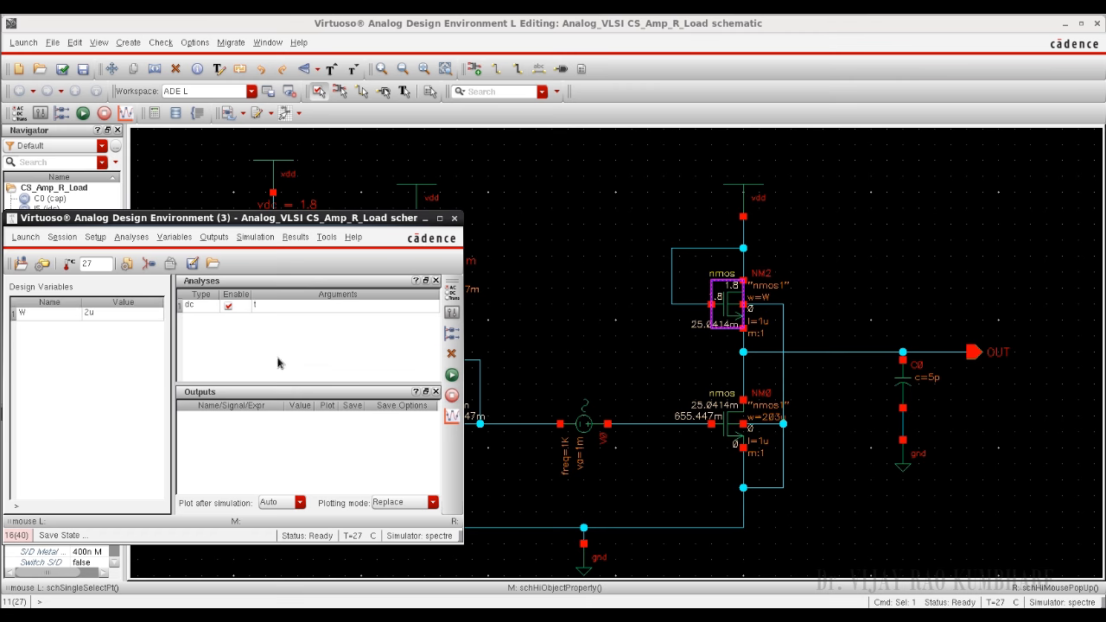
pyautogui.click(291, 359)
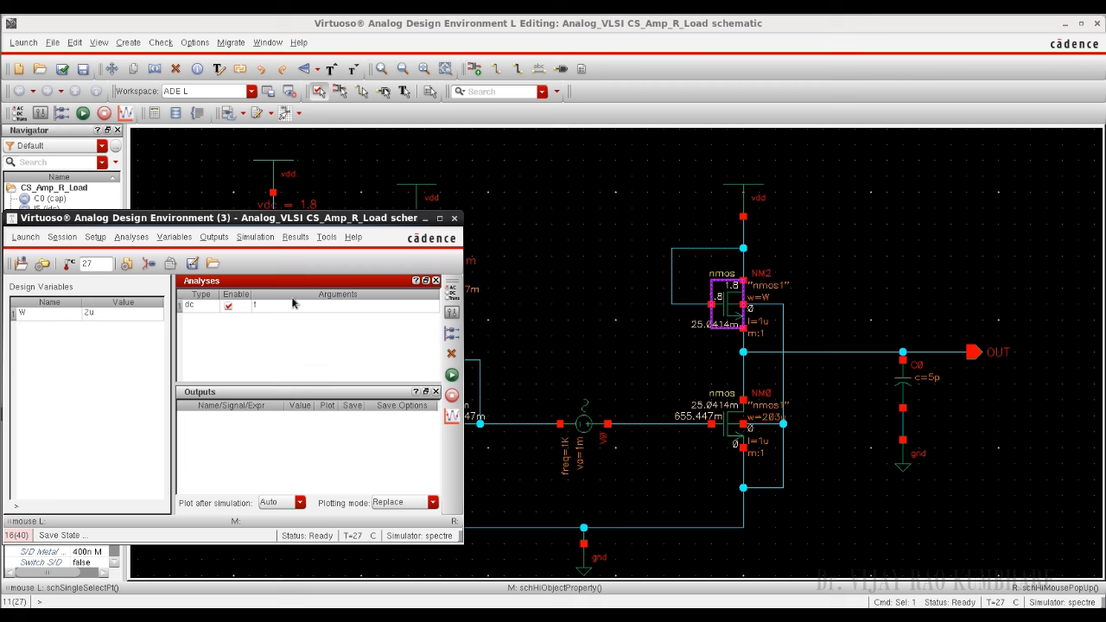
# Step: Start a new output definition with the calculator and select transistor NM0 for an opt operating-point expression
pyautogui.click(449, 341)
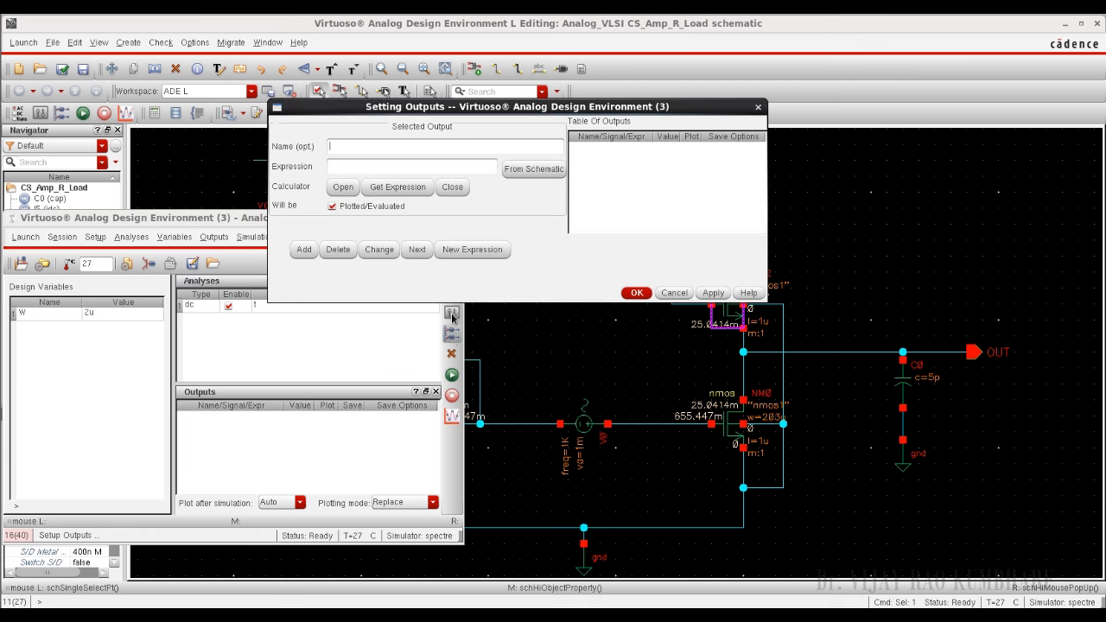
pyautogui.click(331, 190)
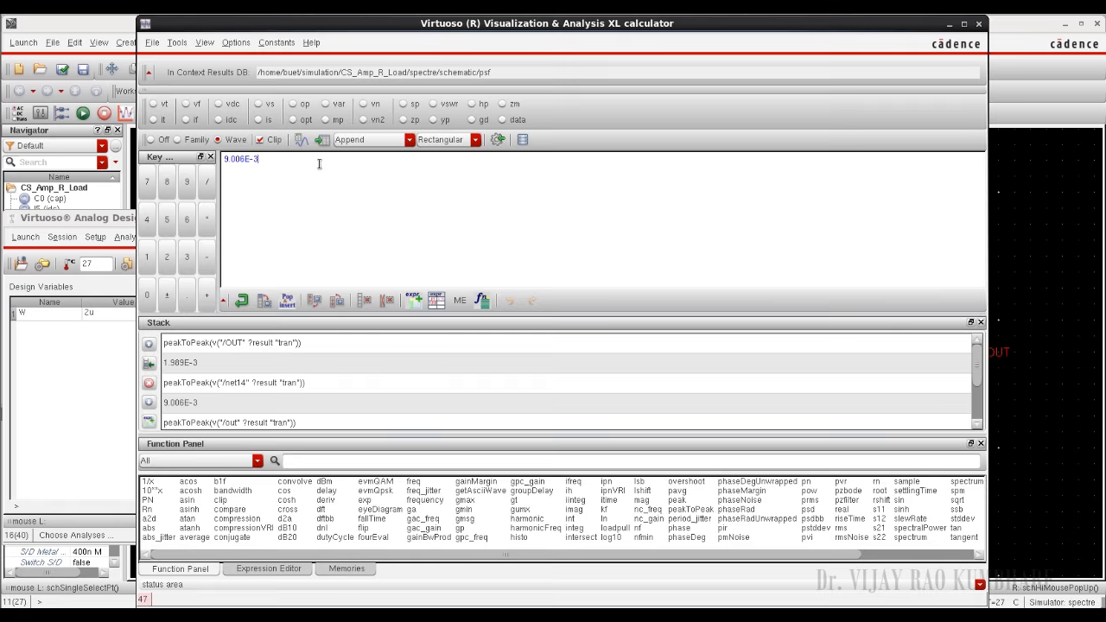
pyautogui.click(294, 121)
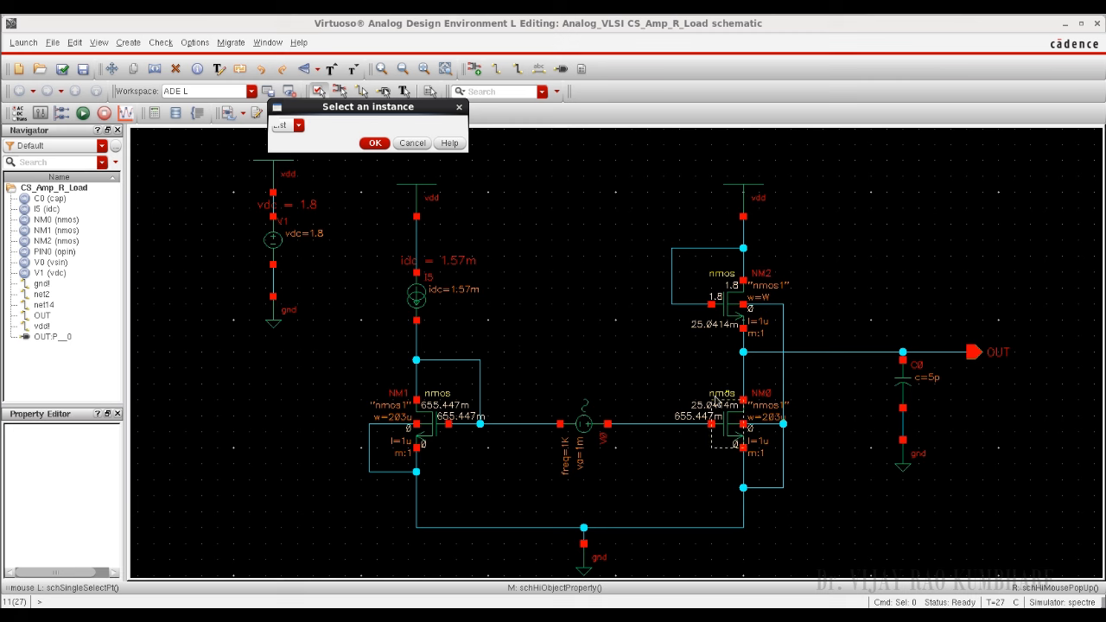
pyautogui.click(730, 425)
pyautogui.click(728, 424)
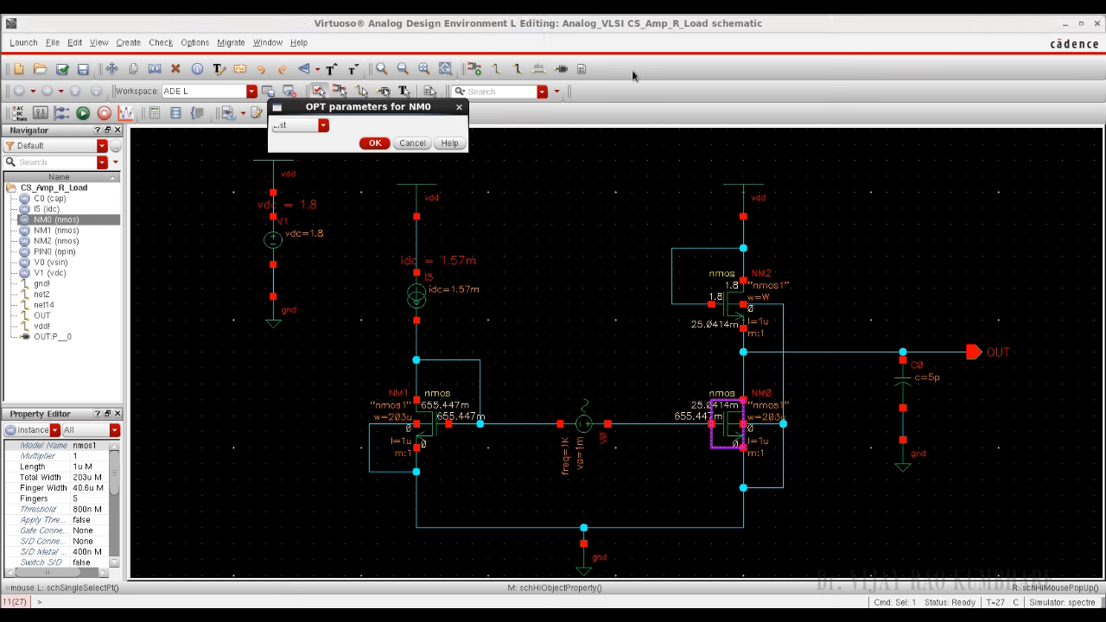
# Step: Choose region as the OPT parameter of NM0 for the calculator expression
pyautogui.click(323, 127)
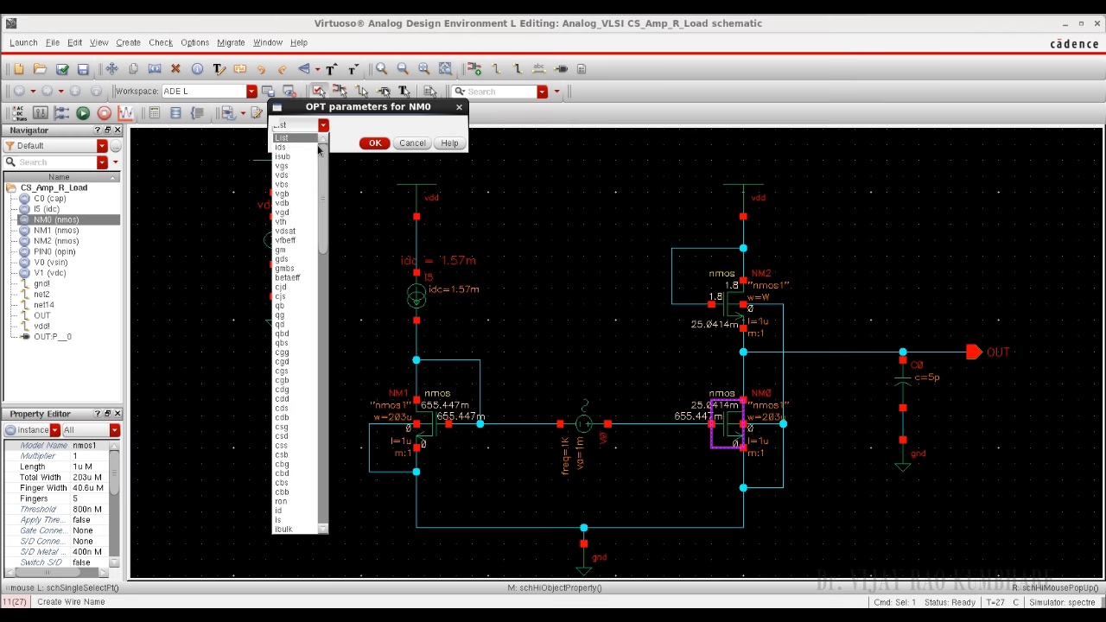
pyautogui.scroll(-3, 304, 432)
pyautogui.scroll(-5, 301, 437)
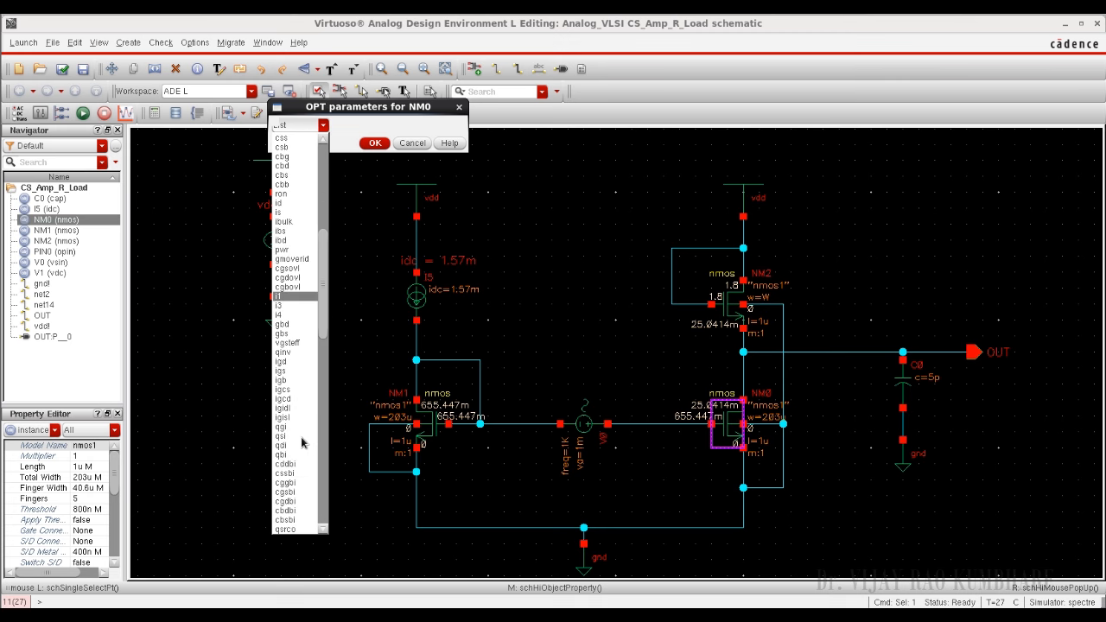
pyautogui.scroll(8, 300, 436)
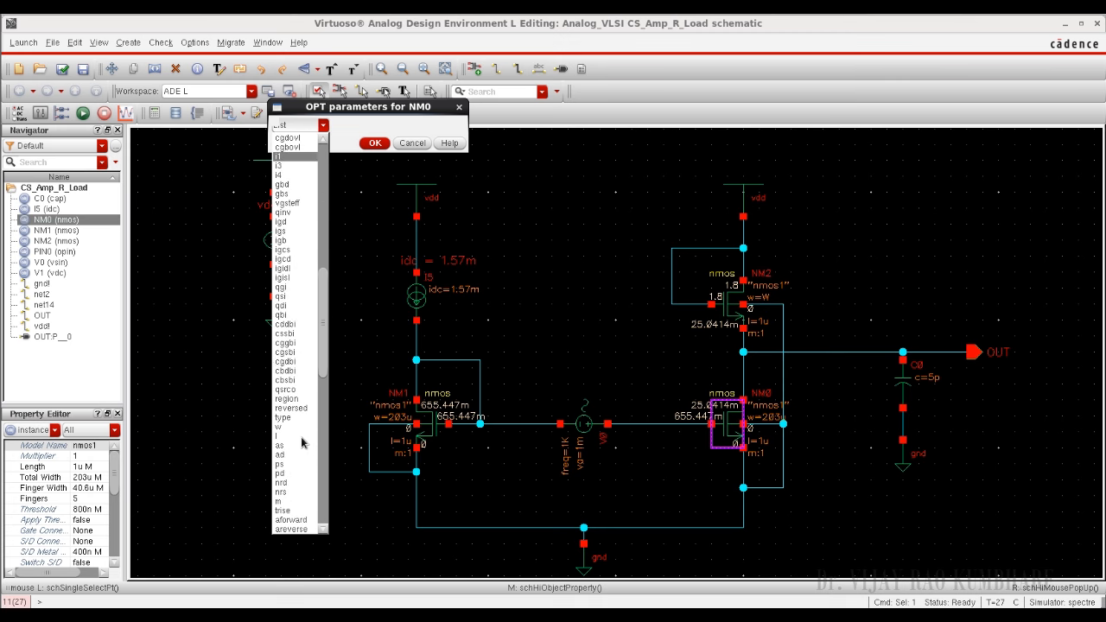
pyautogui.scroll(6, 301, 437)
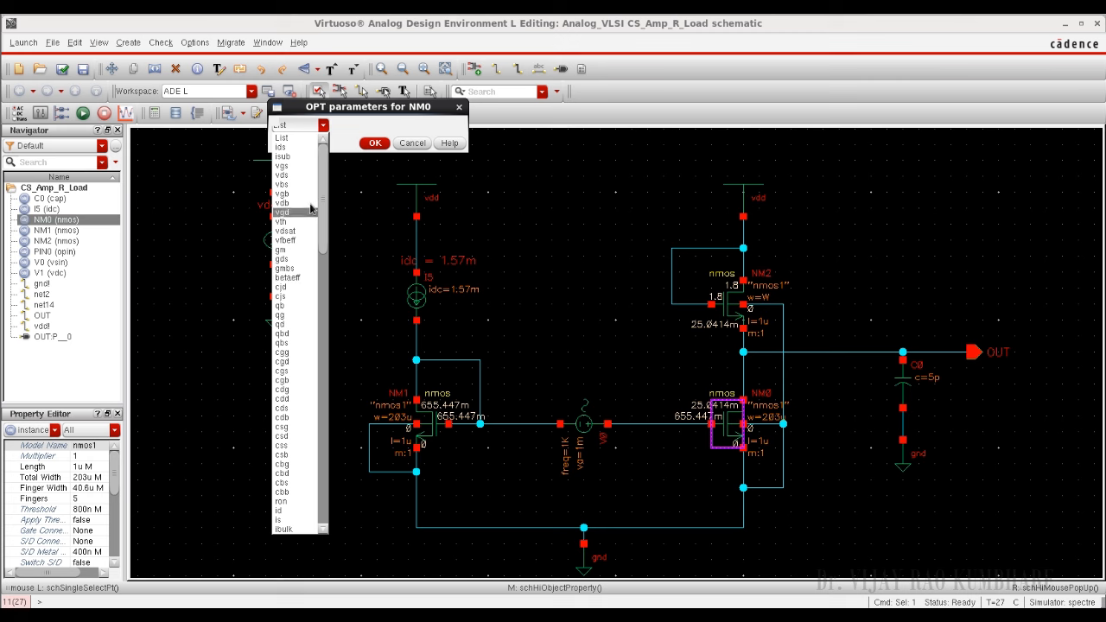
pyautogui.scroll(-1, 328, 216)
pyautogui.scroll(-10, 321, 278)
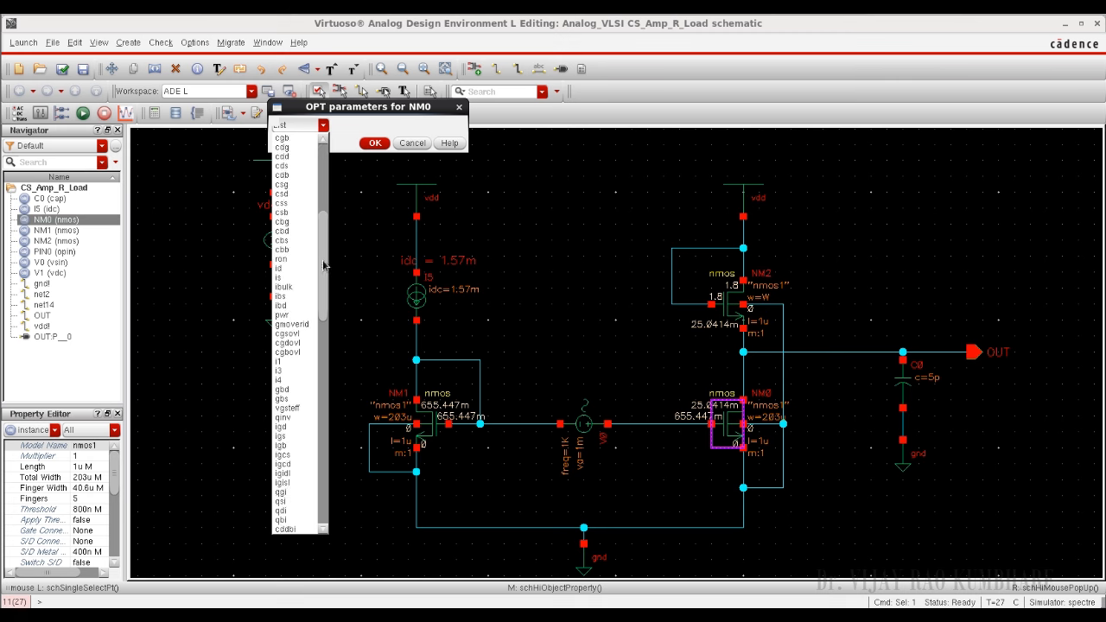
pyautogui.moveTo(322, 278); pyautogui.dragTo(321, 332)
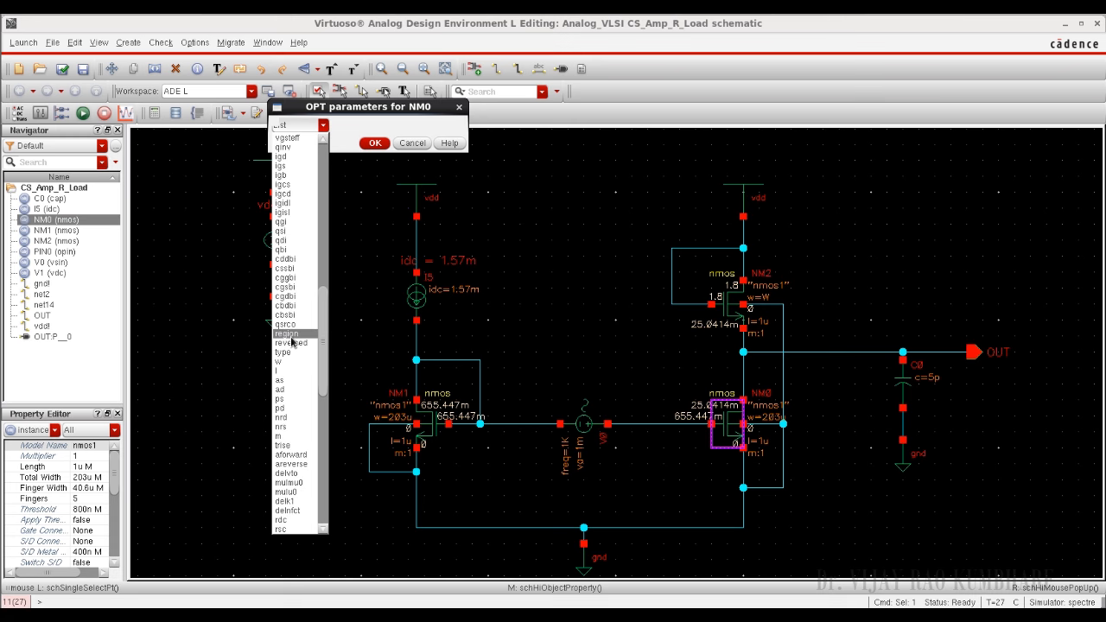
pyautogui.click(290, 336)
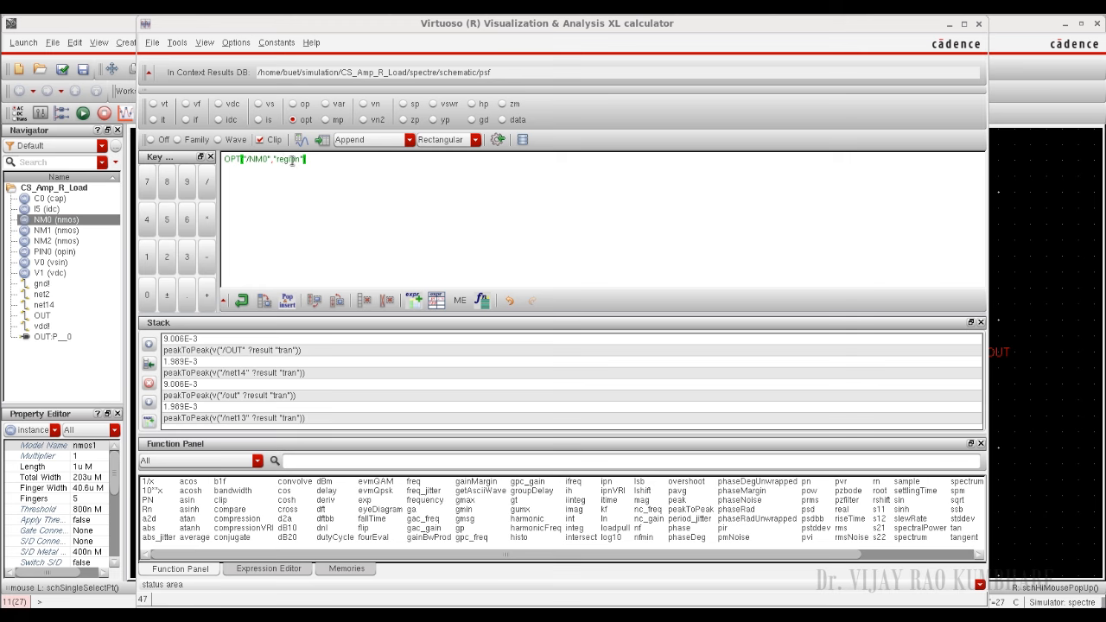
# Step: Add a plotted output named ROO using the NM0 region expression from the calculator, and accept the output settings
pyautogui.click(948, 23)
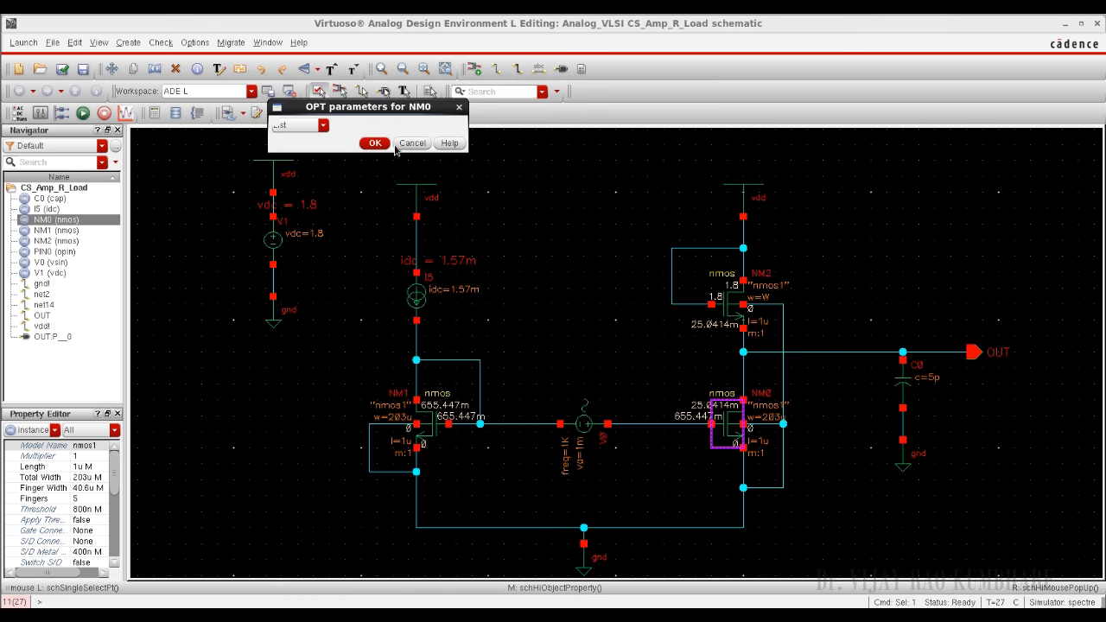
pyautogui.click(734, 7)
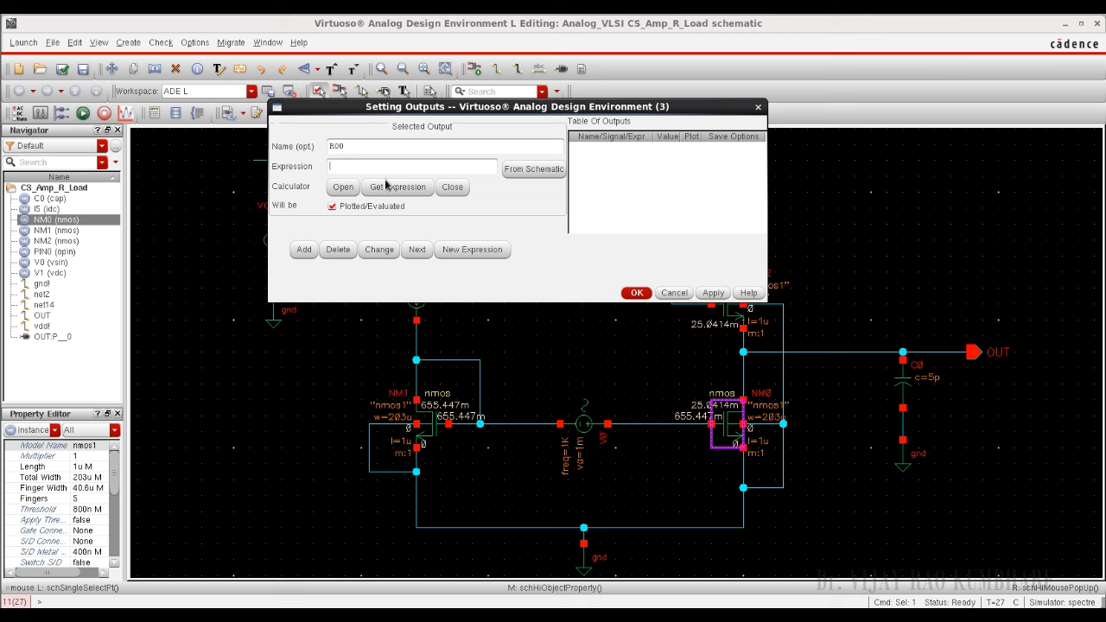
pyautogui.click(388, 185)
pyautogui.click(303, 250)
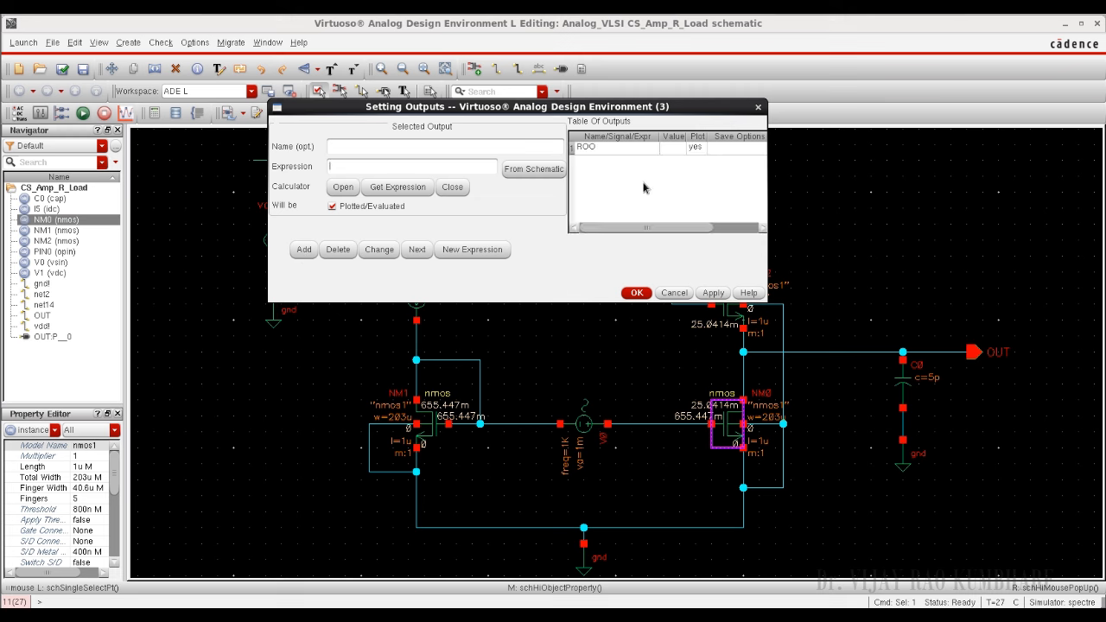
pyautogui.click(637, 293)
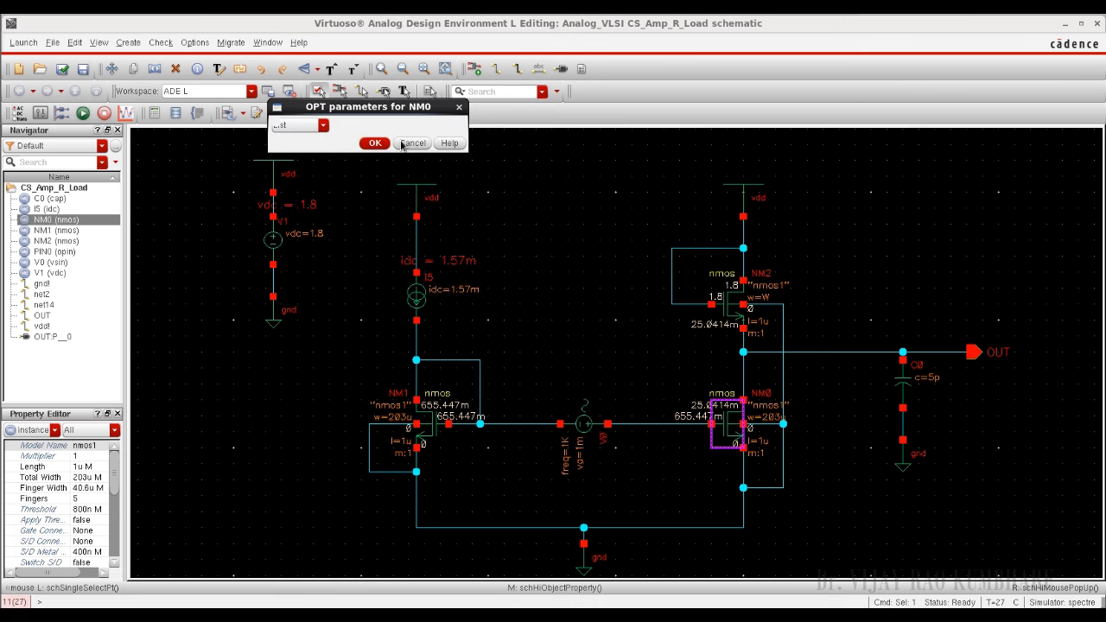
# Step: Close the calculator and bring the simulation setup window back to the front, clear of the log
pyautogui.click(785, 14)
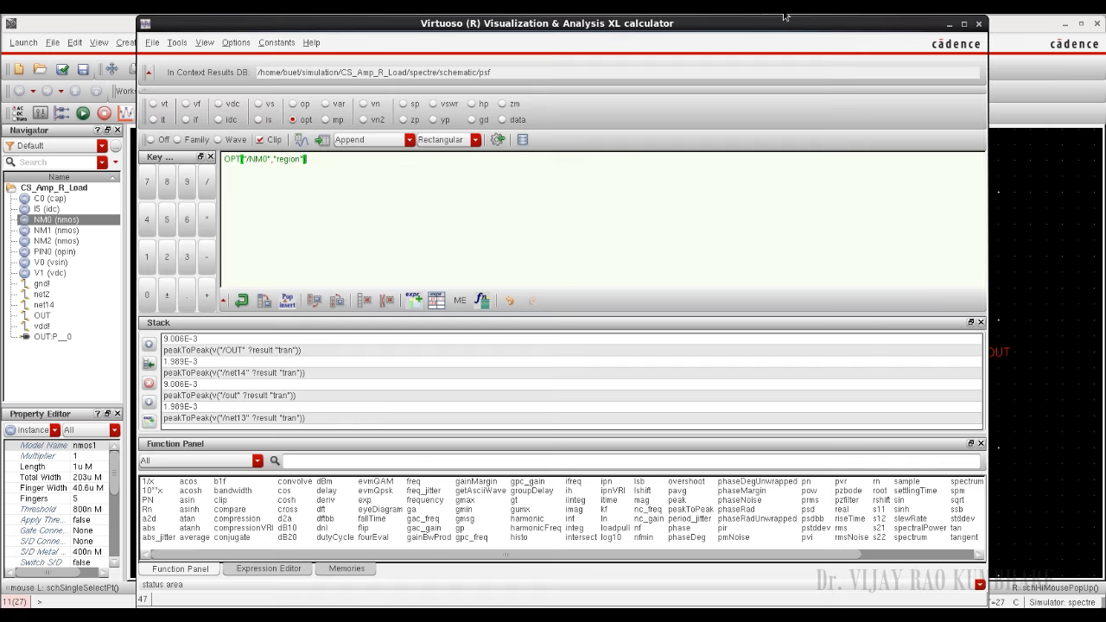
pyautogui.hotkey('alt', 'Tab')
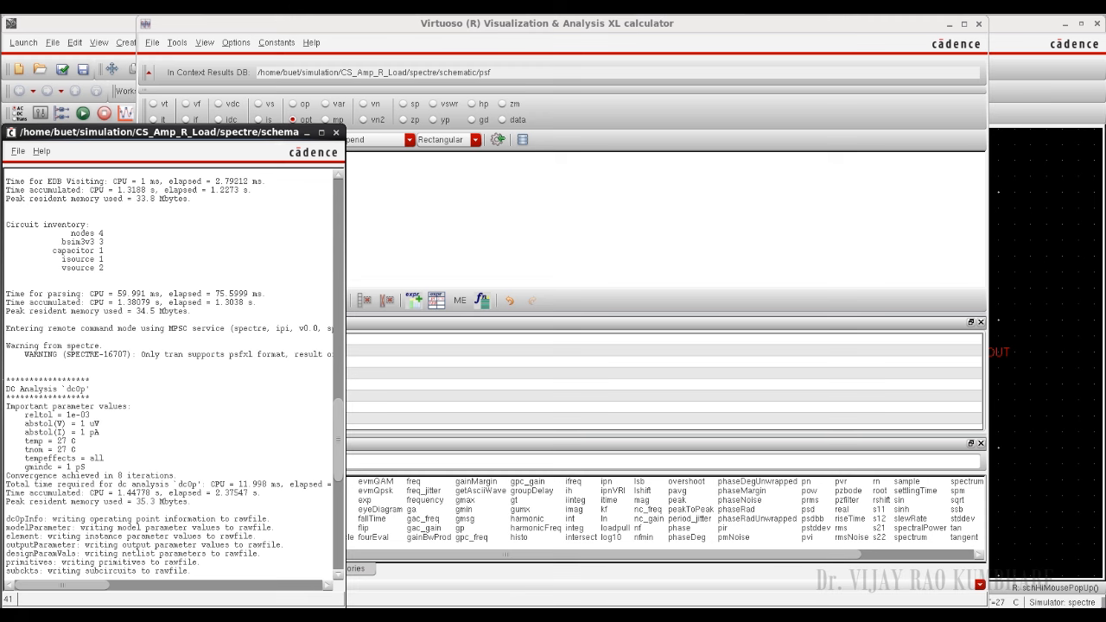
pyautogui.hotkey('alt', 'Tab')
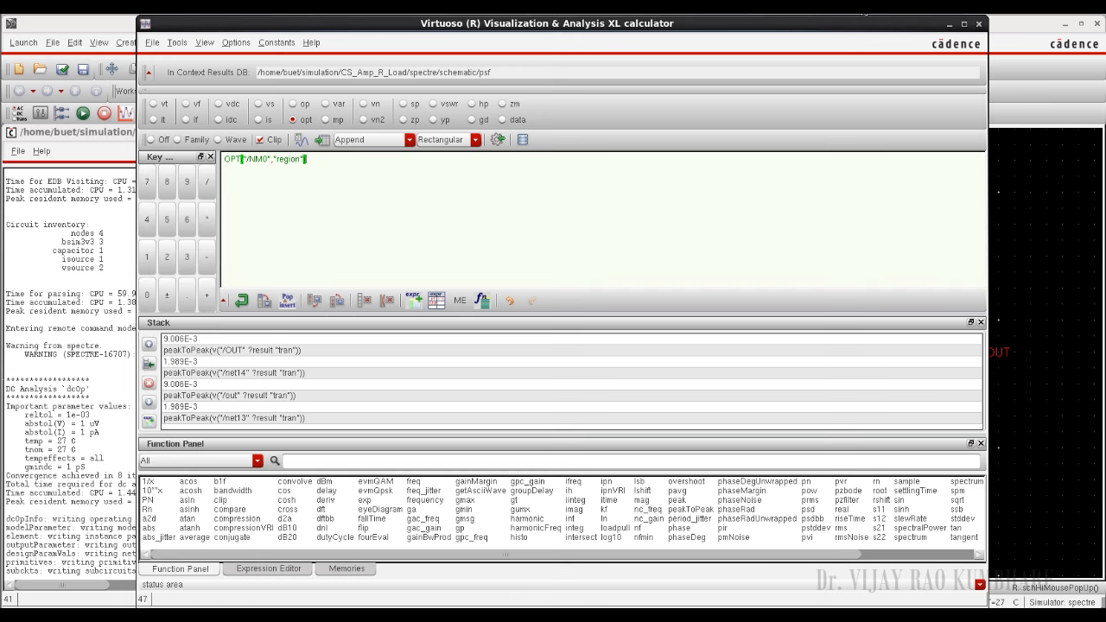
pyautogui.click(979, 23)
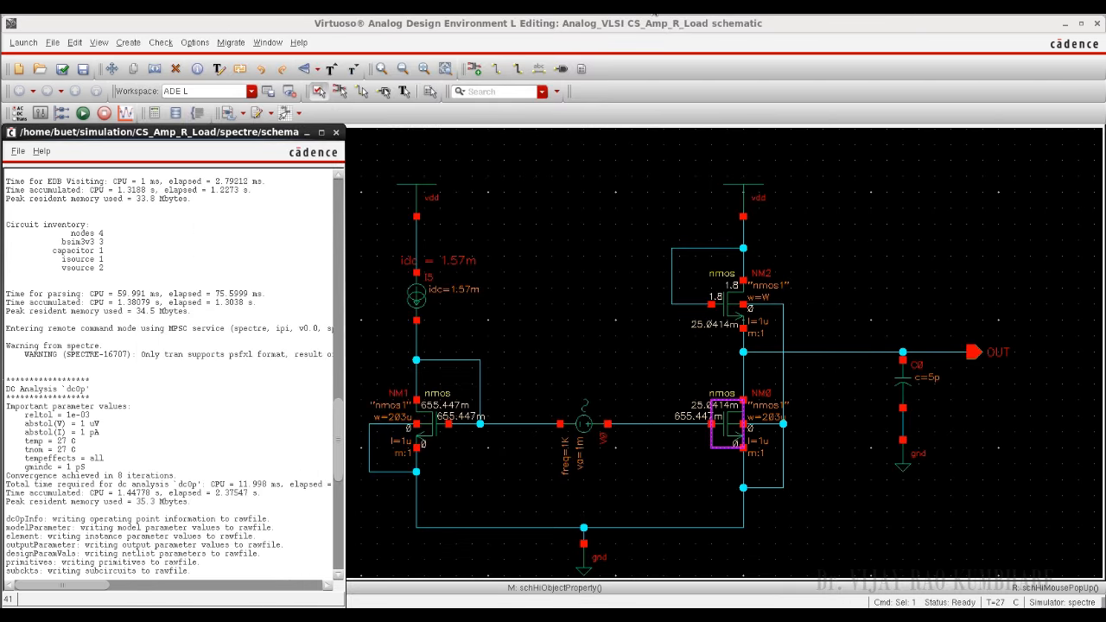
pyautogui.hotkey('alt', 'Tab')
pyautogui.moveTo(278, 220); pyautogui.dragTo(363, 225)
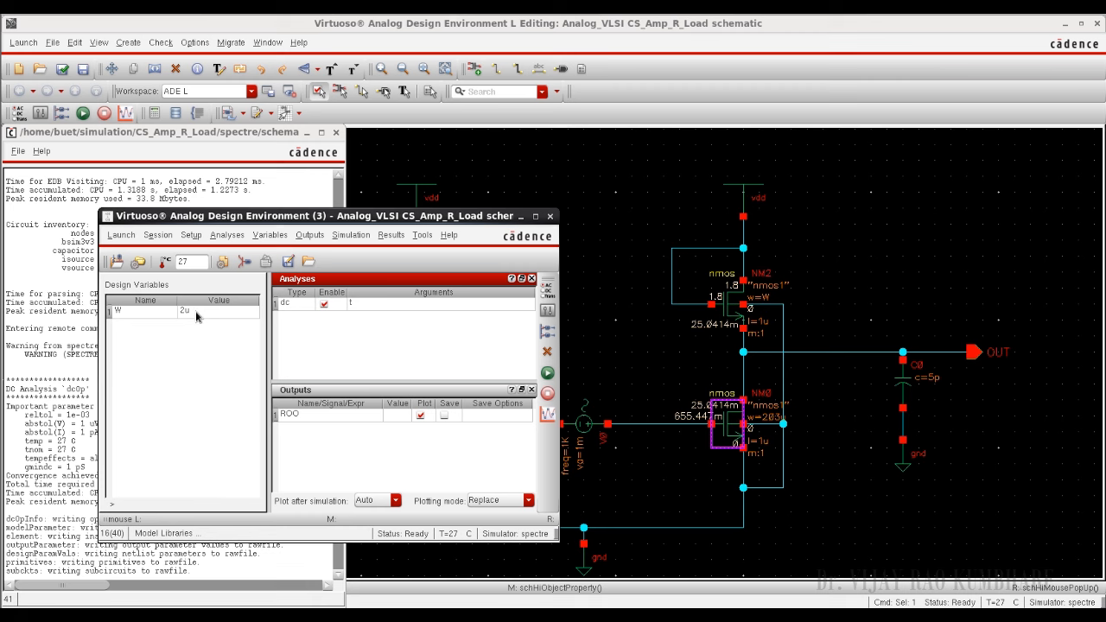
# Step: Open a parametric analysis for the schematic and add W as the sweep variable
pyautogui.click(386, 237)
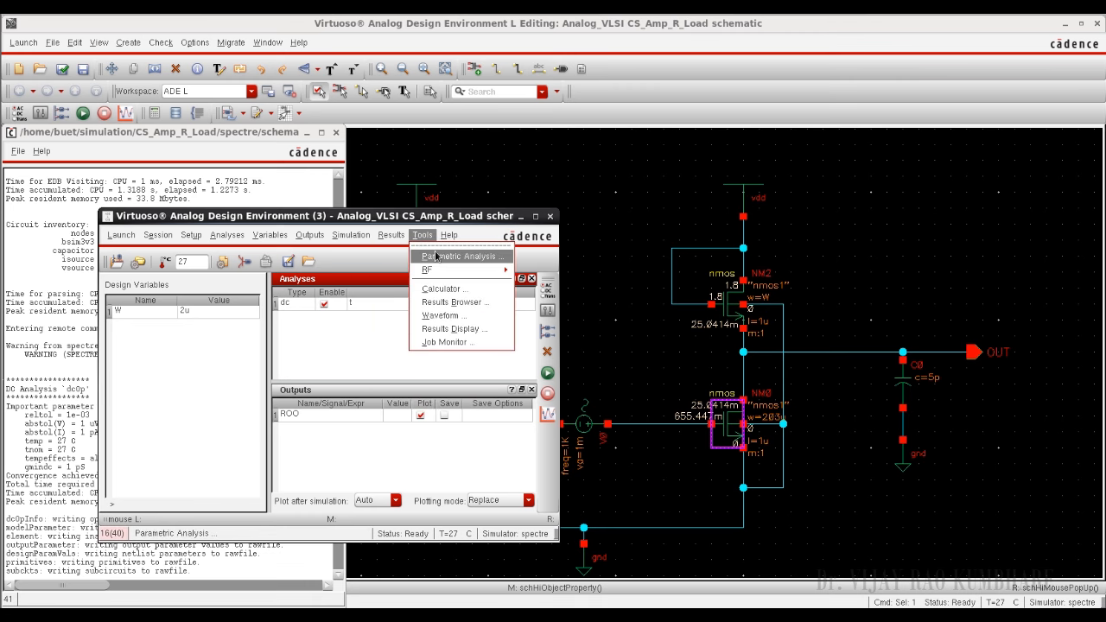
pyautogui.click(436, 256)
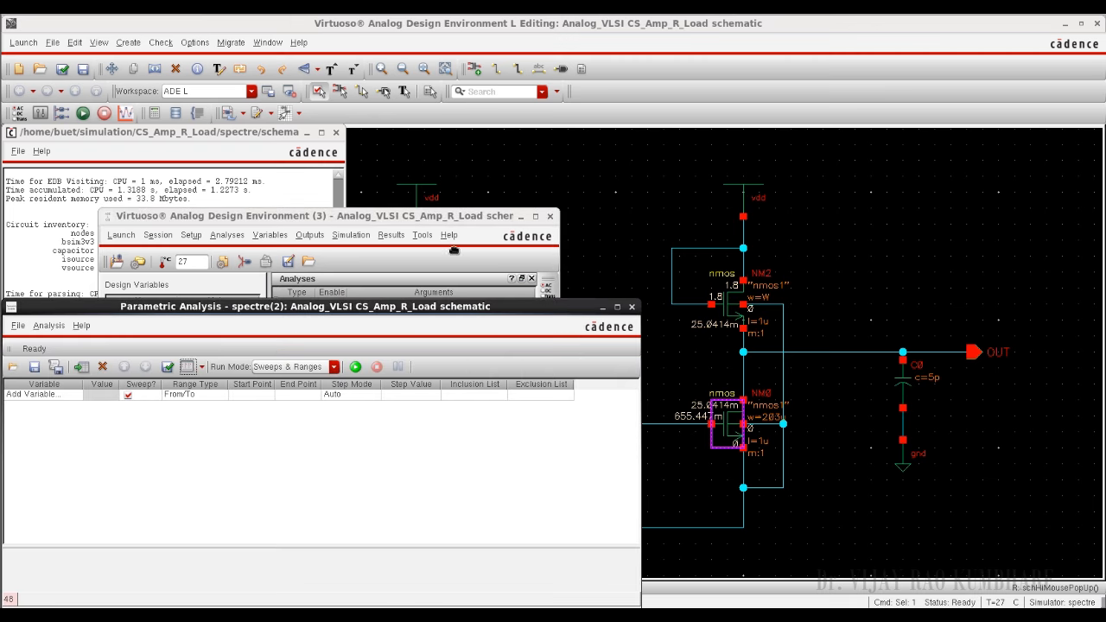
pyautogui.moveTo(367, 308); pyautogui.dragTo(529, 199)
pyautogui.click(260, 286)
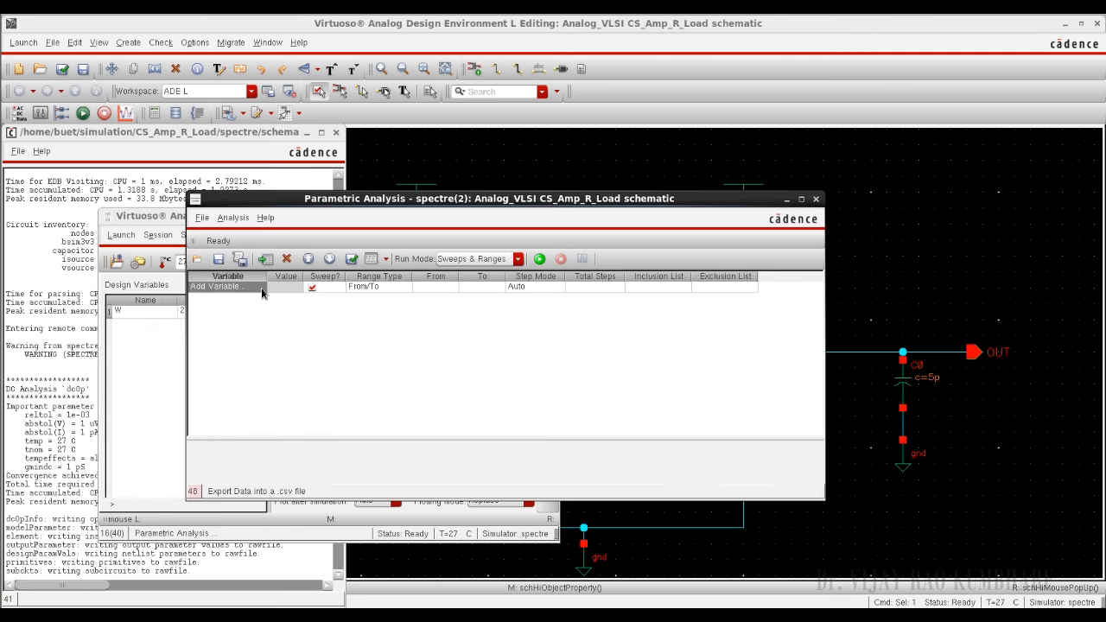
pyautogui.click(261, 287)
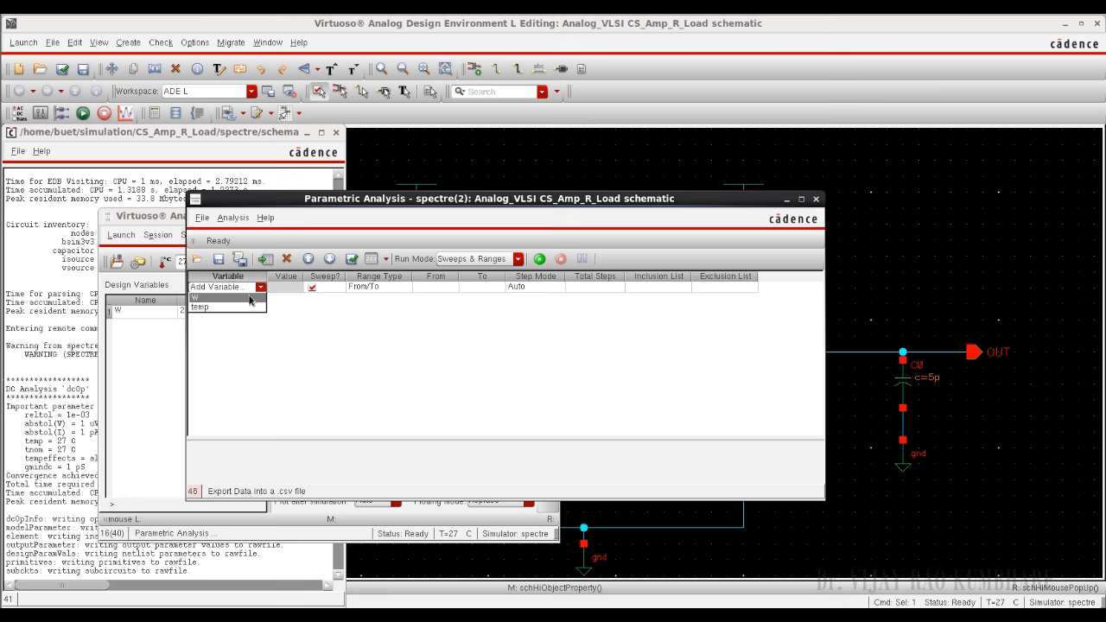
pyautogui.click(248, 298)
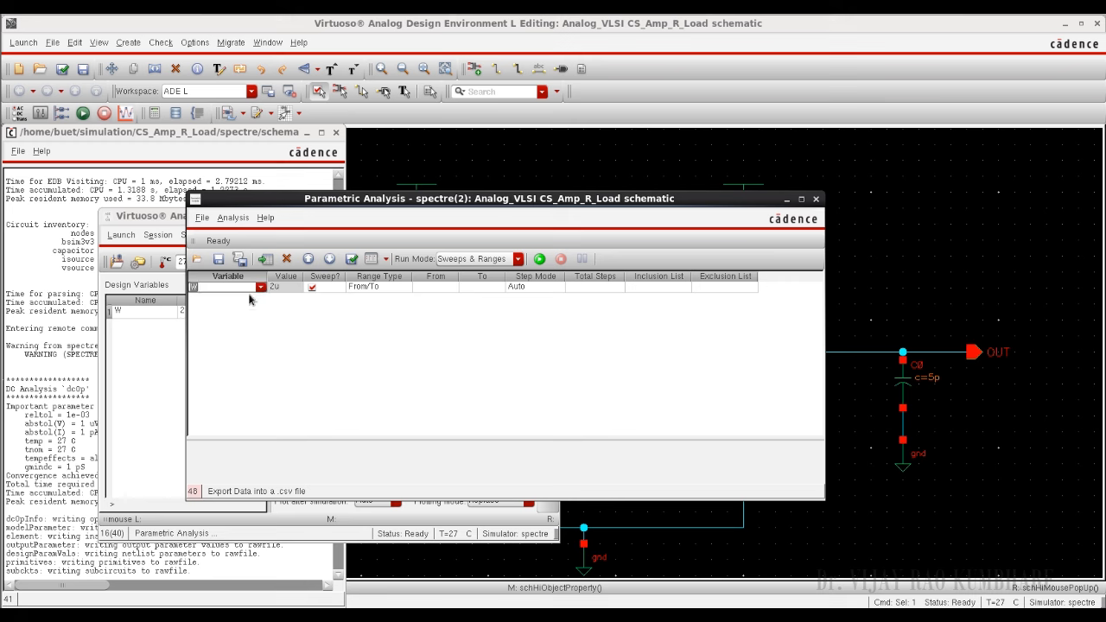
# Step: Set the sweep range of W from 2u to 15u
pyautogui.click(442, 288)
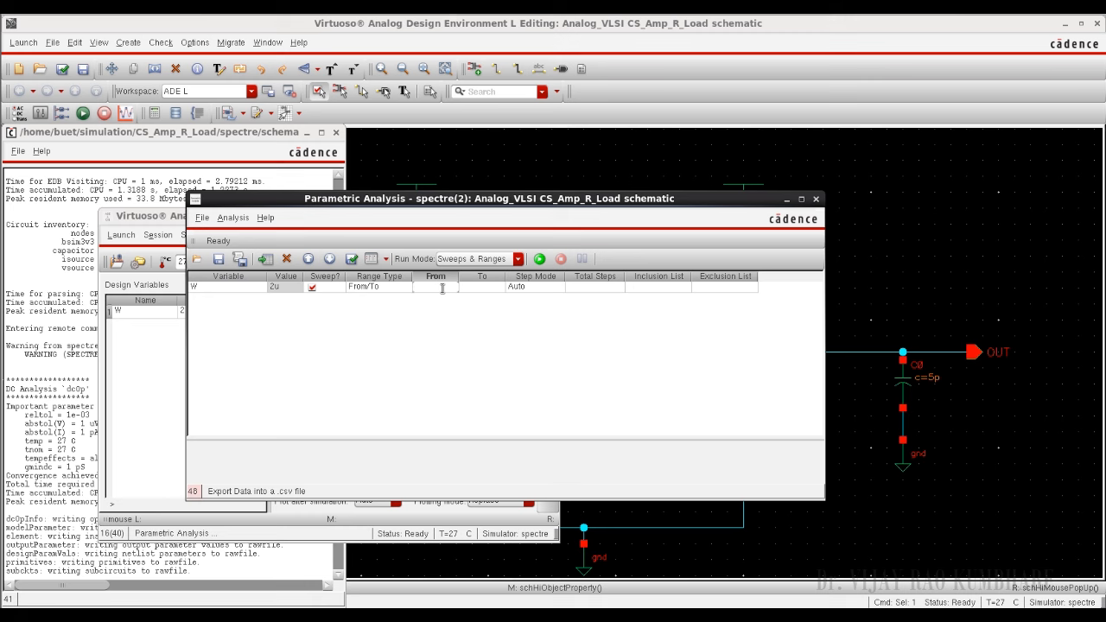
pyautogui.write('2u')
pyautogui.click(486, 288)
pyautogui.write('15u')
# Step: Set the W sweep to linear steps with a step size of 1u and run the parametric analysis
pyautogui.click(552, 294)
pyautogui.click(558, 294)
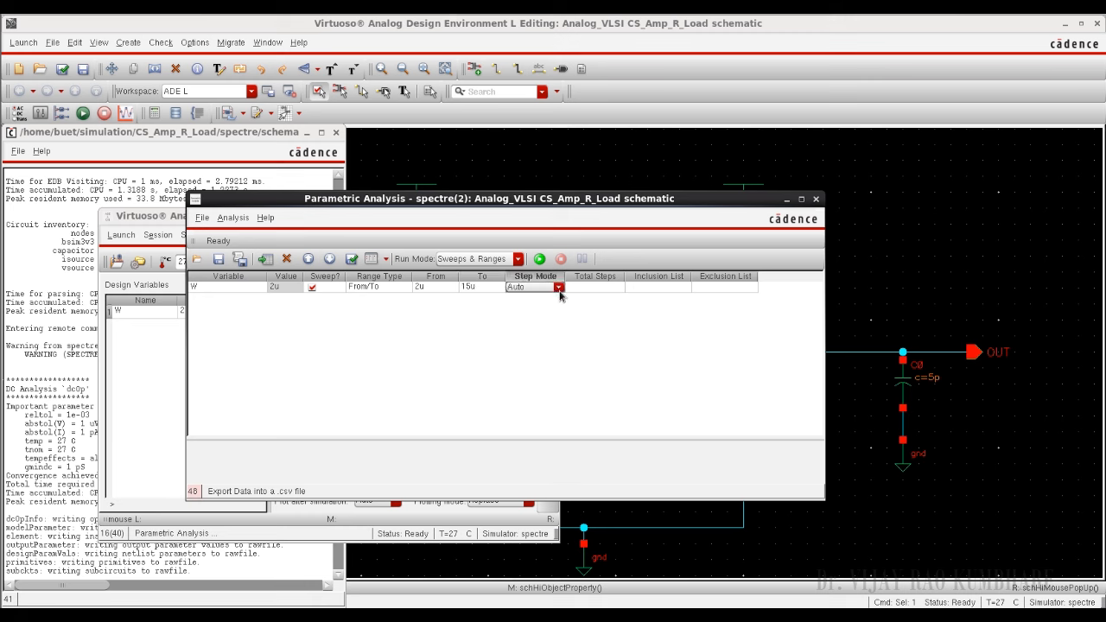
pyautogui.click(559, 287)
pyautogui.click(529, 301)
pyautogui.click(596, 288)
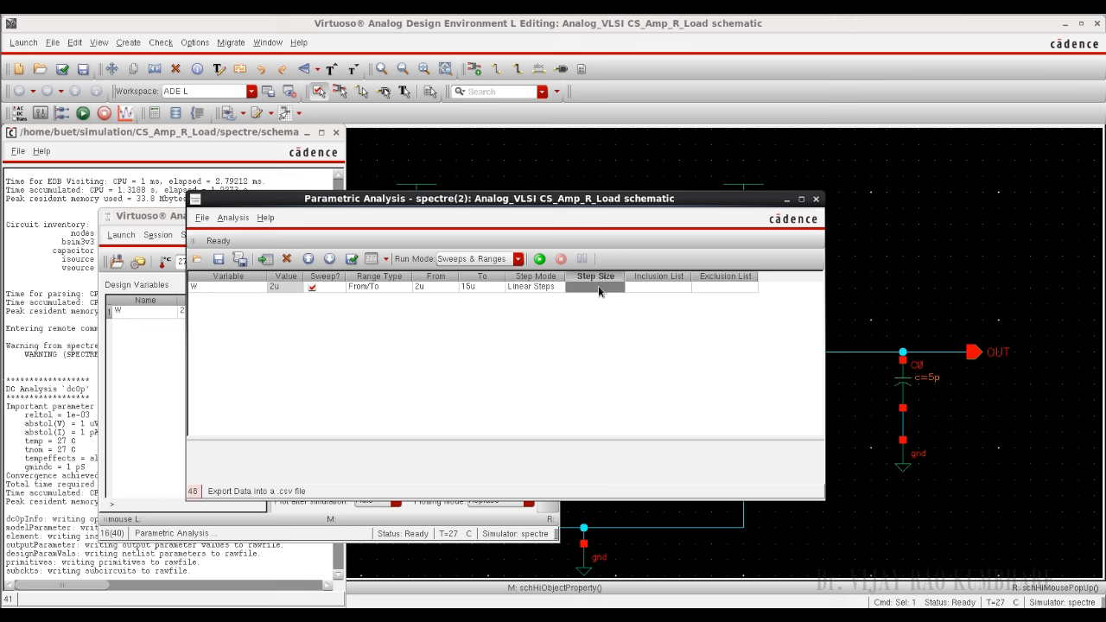
pyautogui.write('1u')
pyautogui.press('Return')
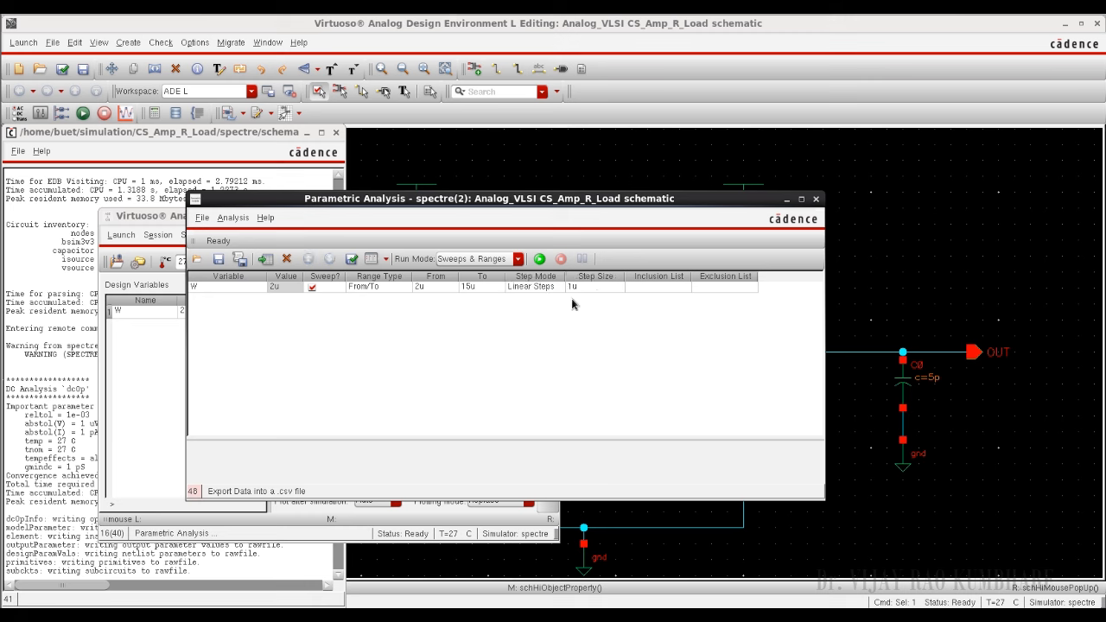
pyautogui.click(539, 259)
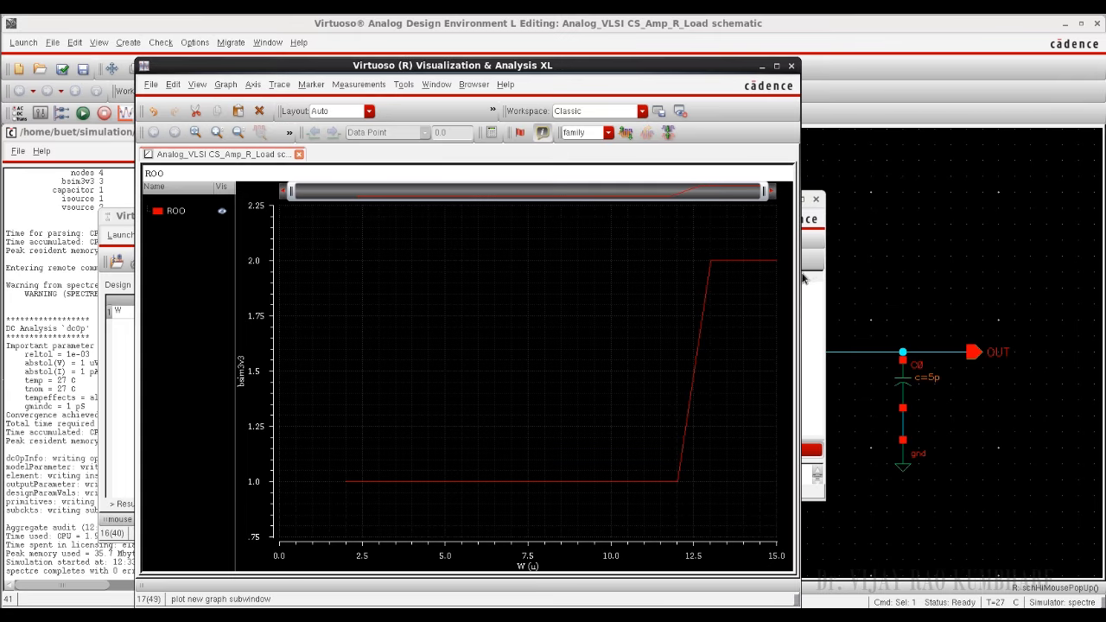
# Step: Widen the plot of region versus W to examine its transition, and clear the plot, parametric analysis, setup and log windows off the schematic
pyautogui.moveTo(799, 283); pyautogui.dragTo(915, 282)
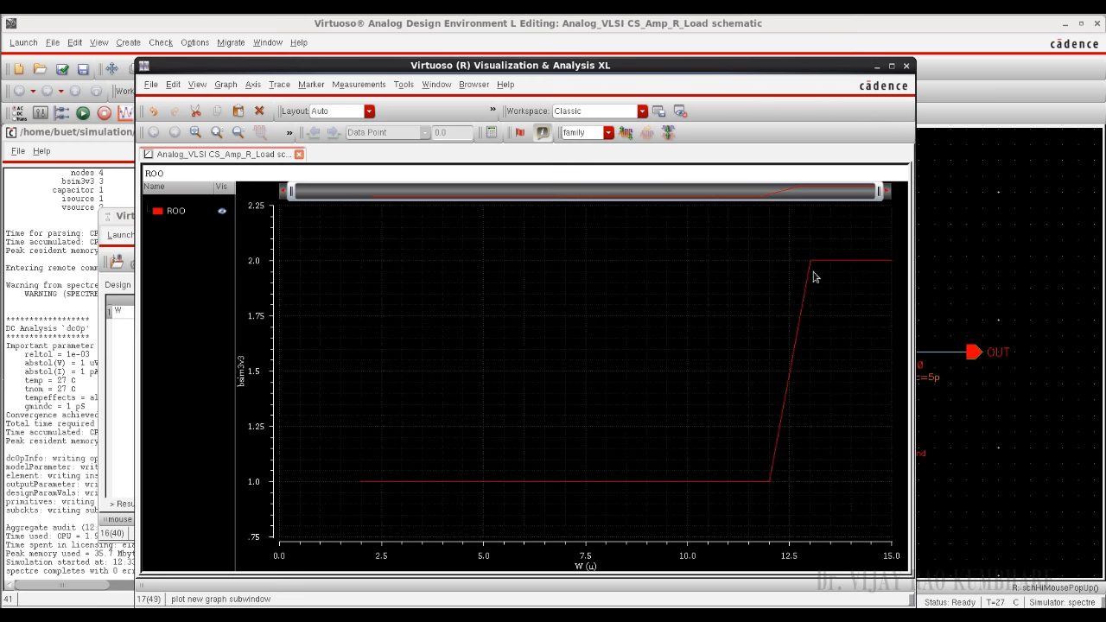
pyautogui.moveTo(812, 266)
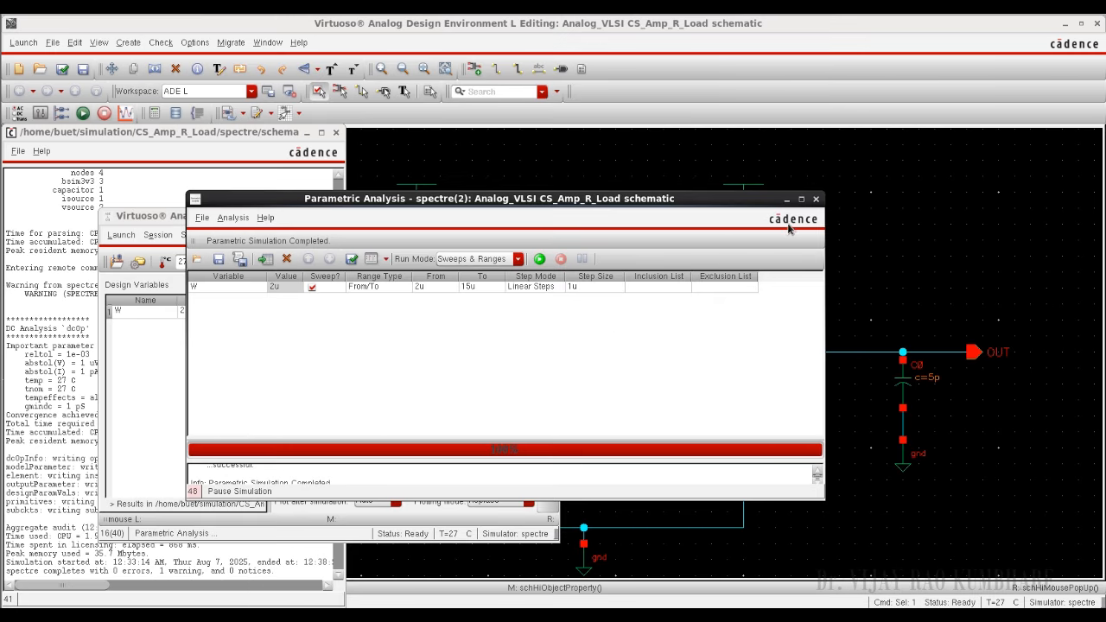
pyautogui.click(815, 199)
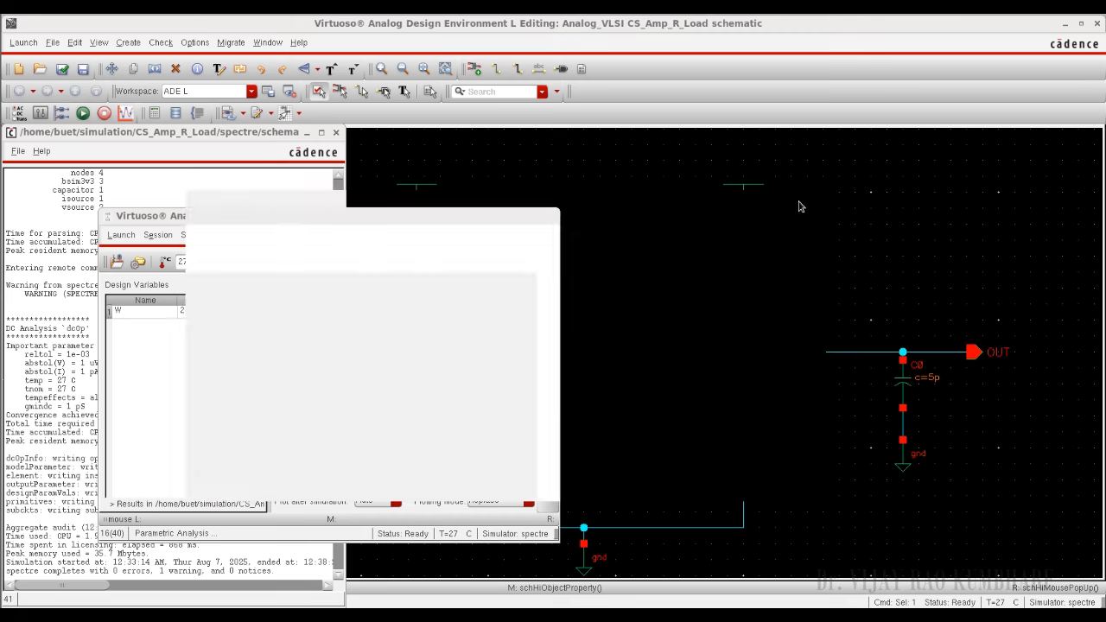
pyautogui.click(522, 220)
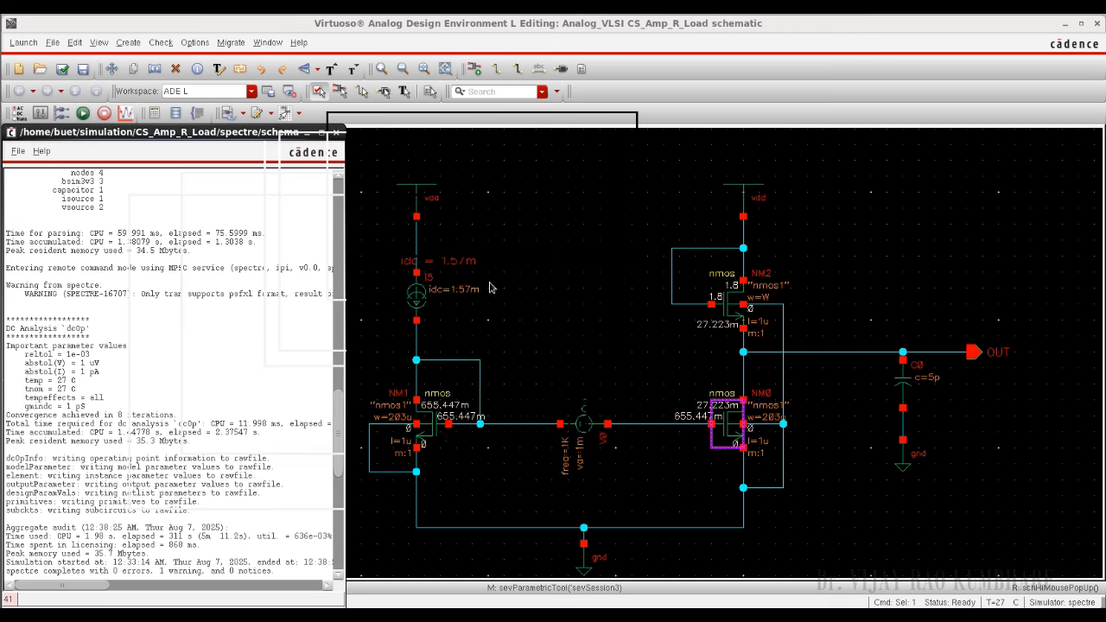
pyautogui.click(336, 132)
# Step: Set load transistor NM2's total width to 13u and check and save the schematic
pyautogui.moveTo(910, 210); pyautogui.dragTo(756, 308)
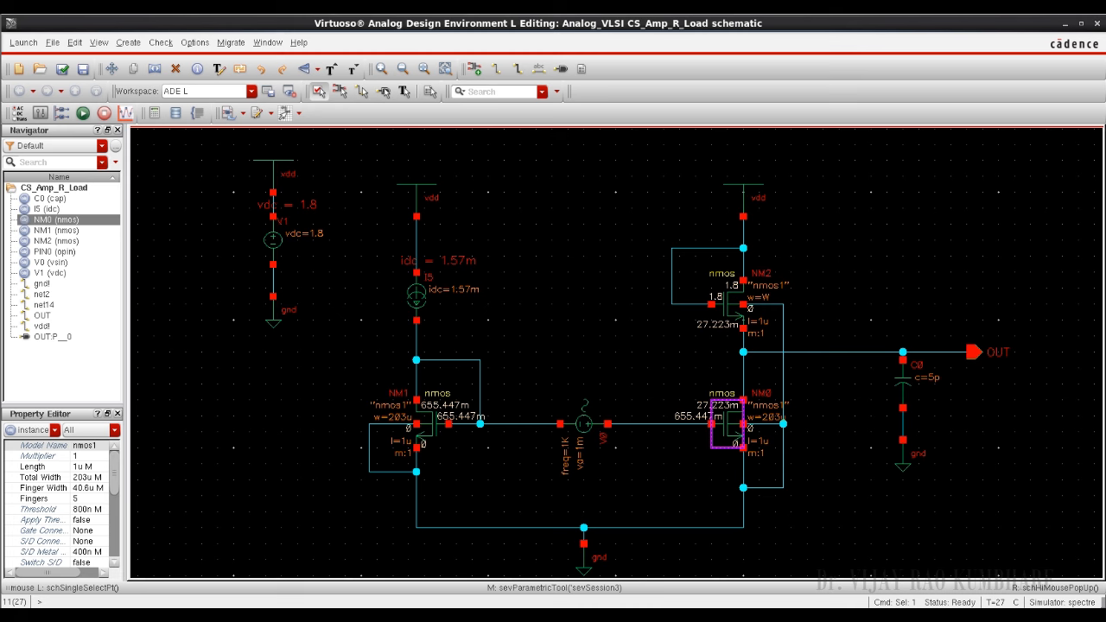
pyautogui.click(728, 307)
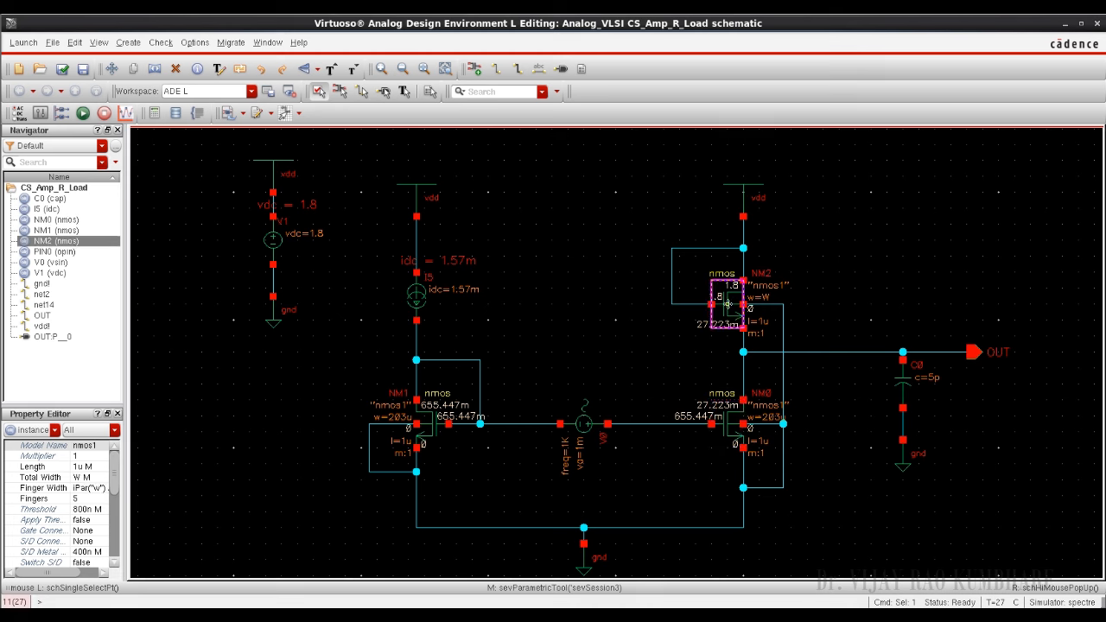
pyautogui.press('q')
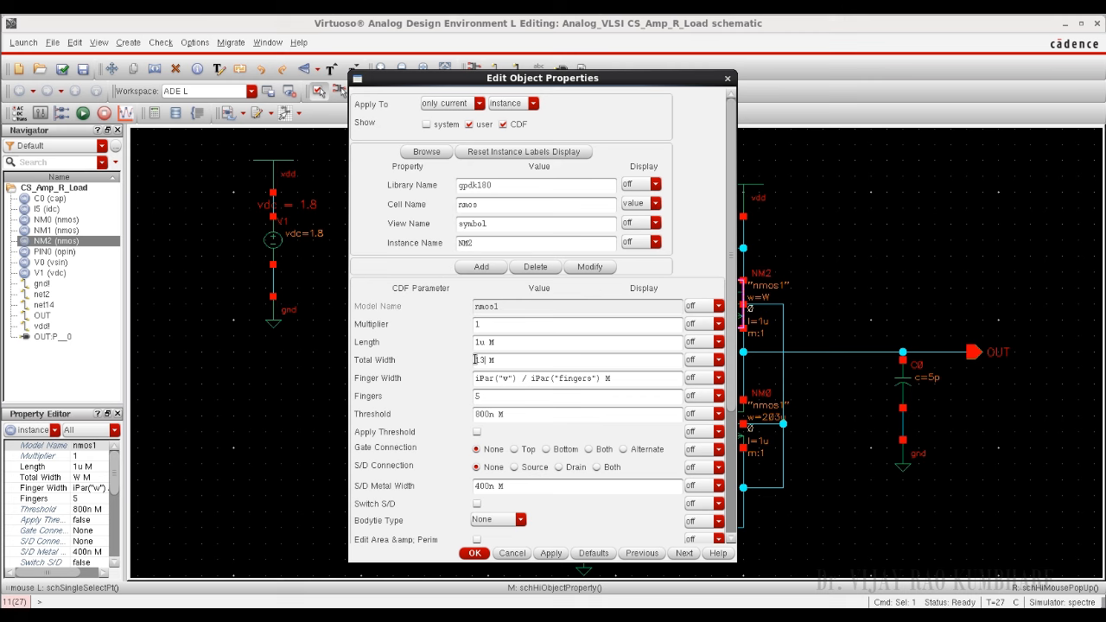
pyautogui.click(550, 346)
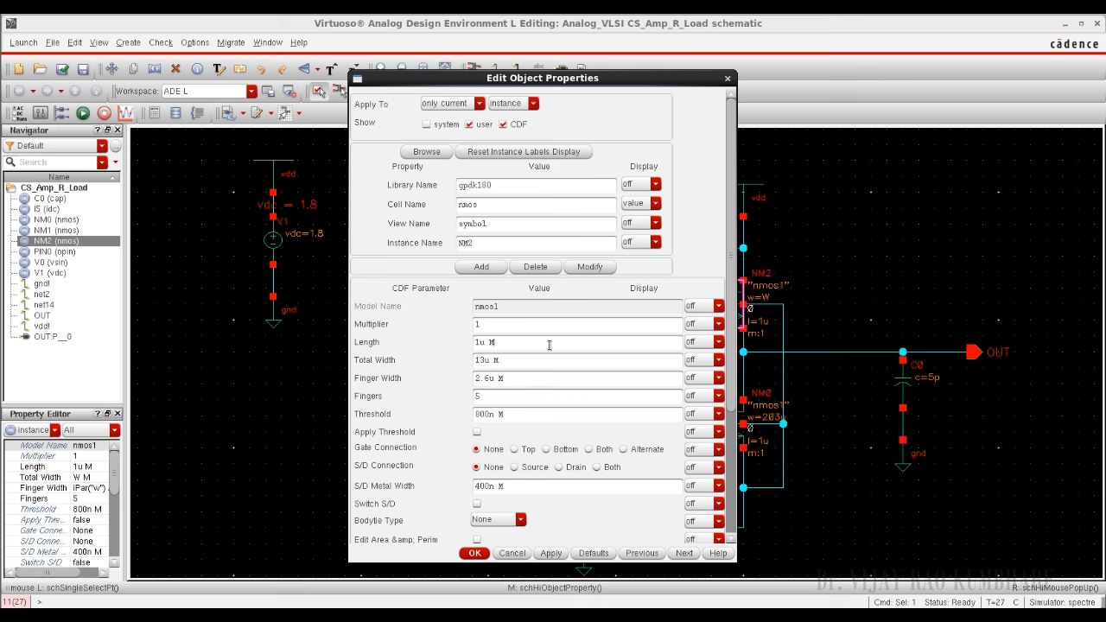
pyautogui.click(474, 554)
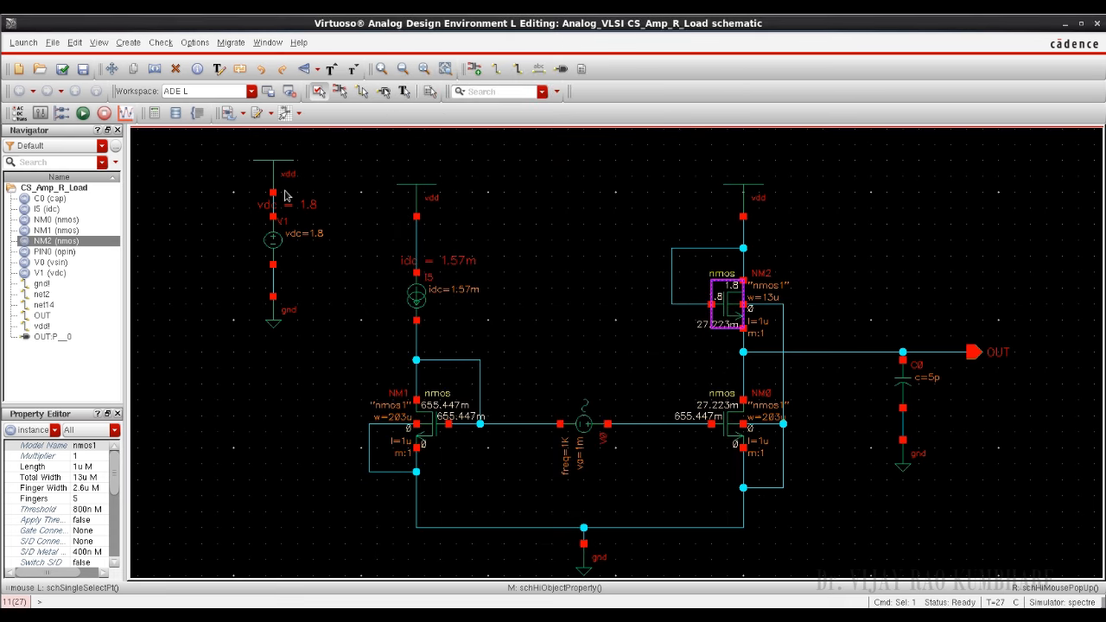
pyautogui.click(62, 74)
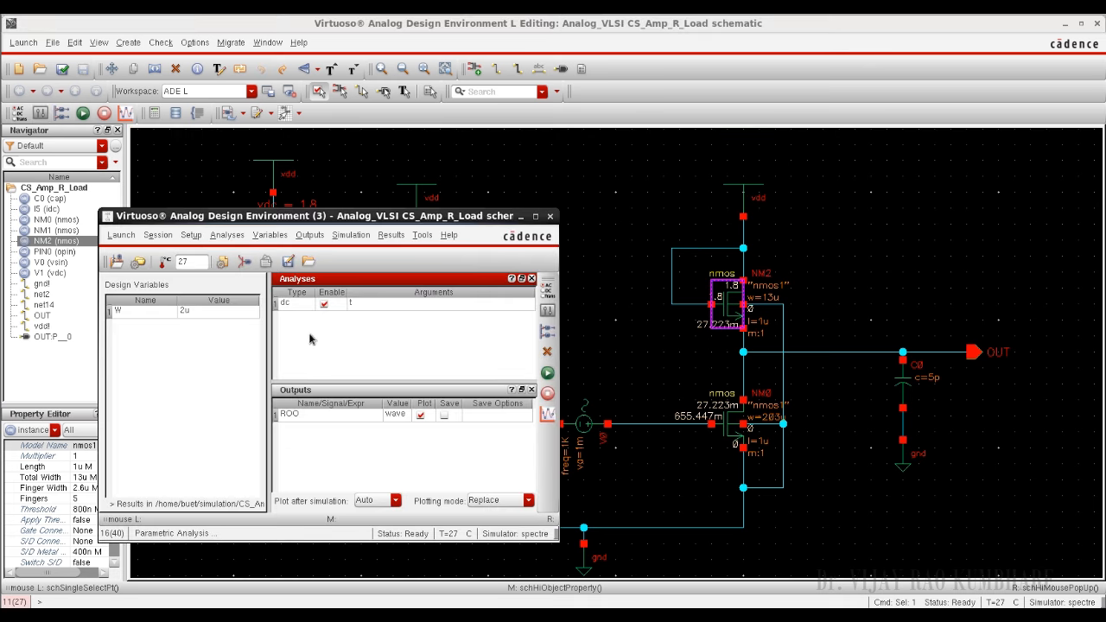
# Step: Delete design variable W and run the DC simulation again, moving its log out of the way
pyautogui.rightClick(166, 311)
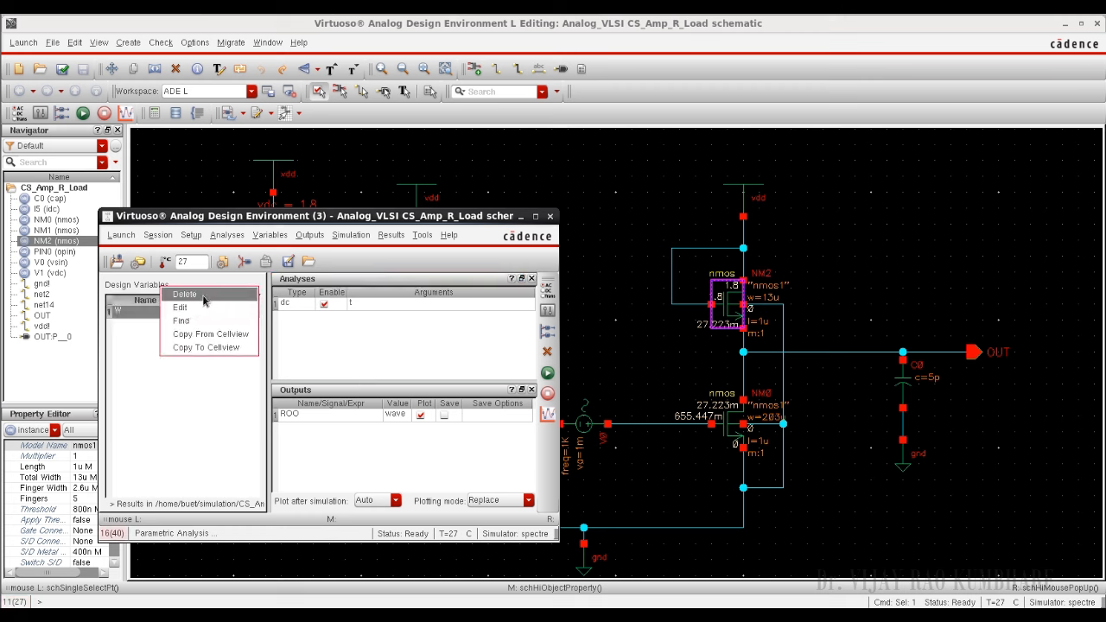
pyautogui.click(203, 296)
pyautogui.rightClick(202, 356)
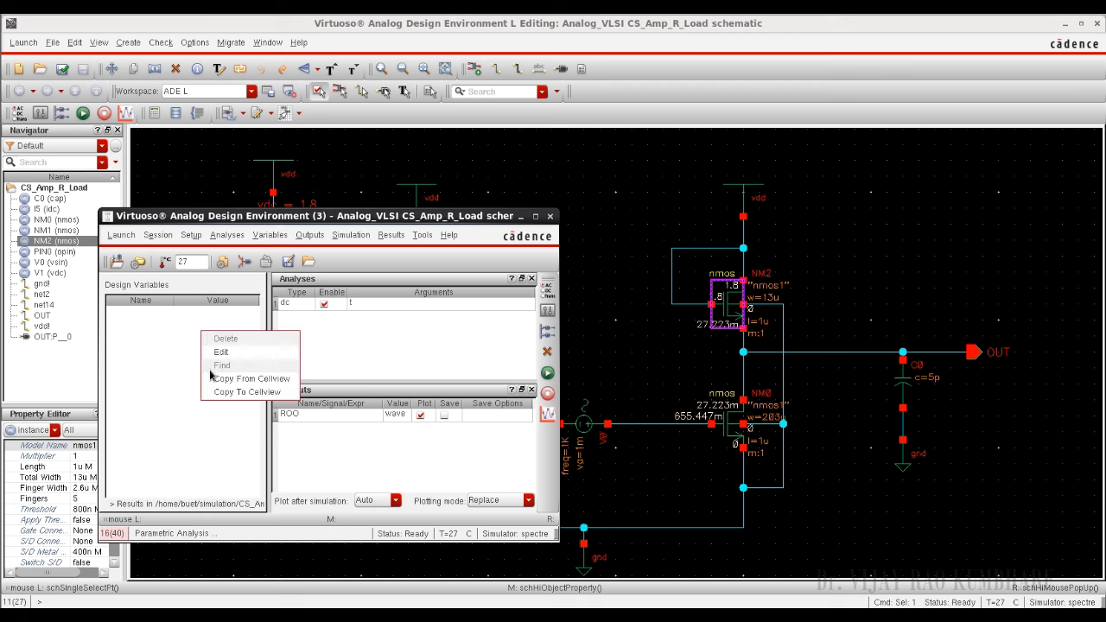
pyautogui.click(221, 374)
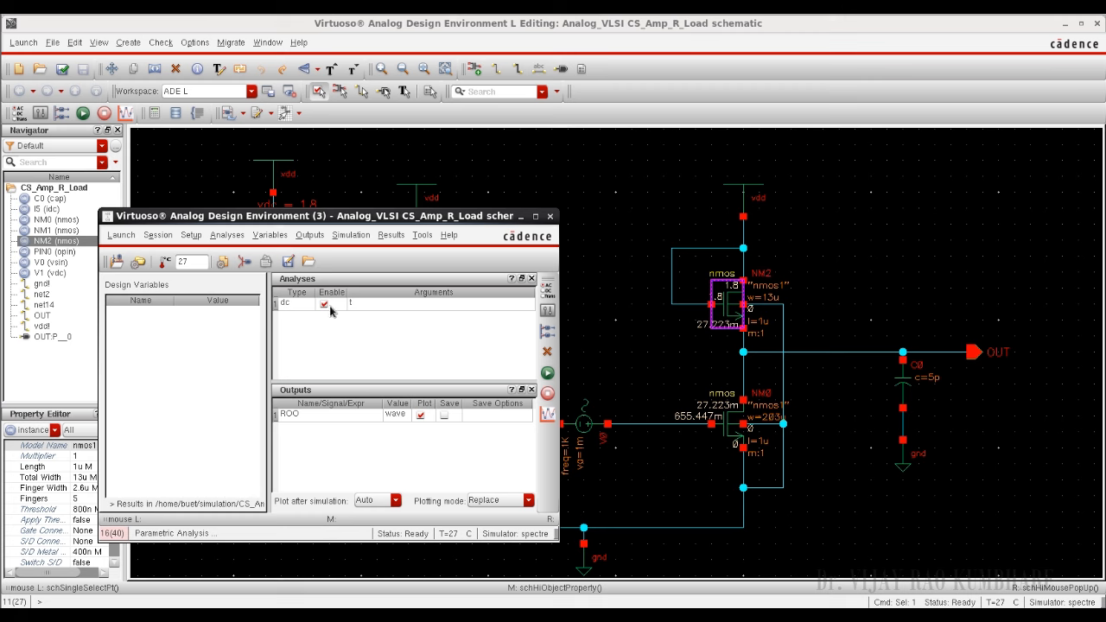
pyautogui.click(549, 373)
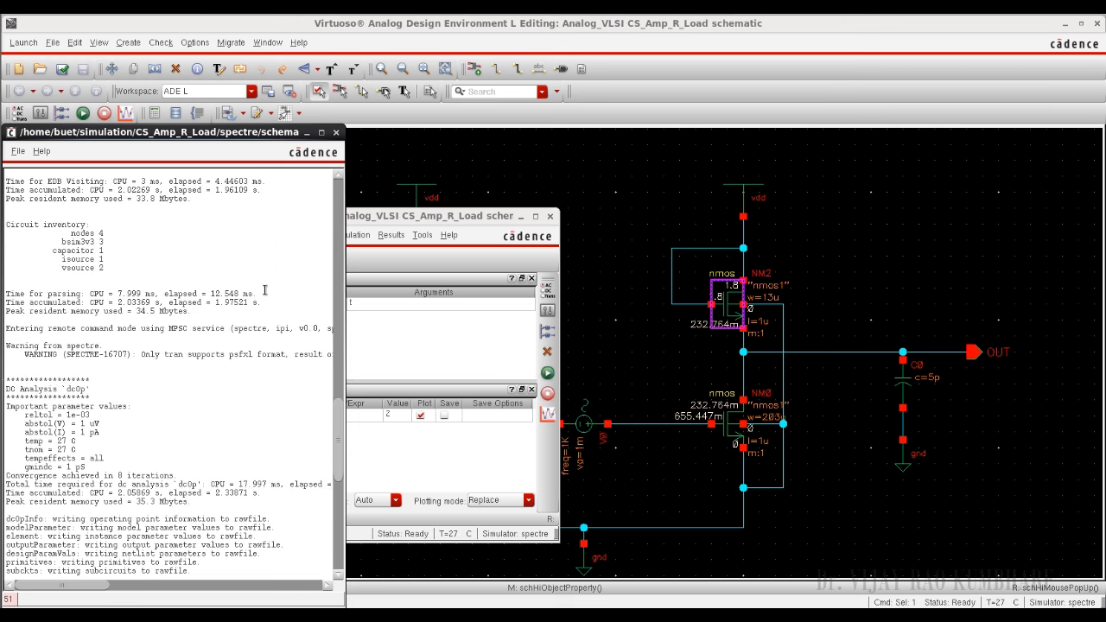
pyautogui.click(306, 133)
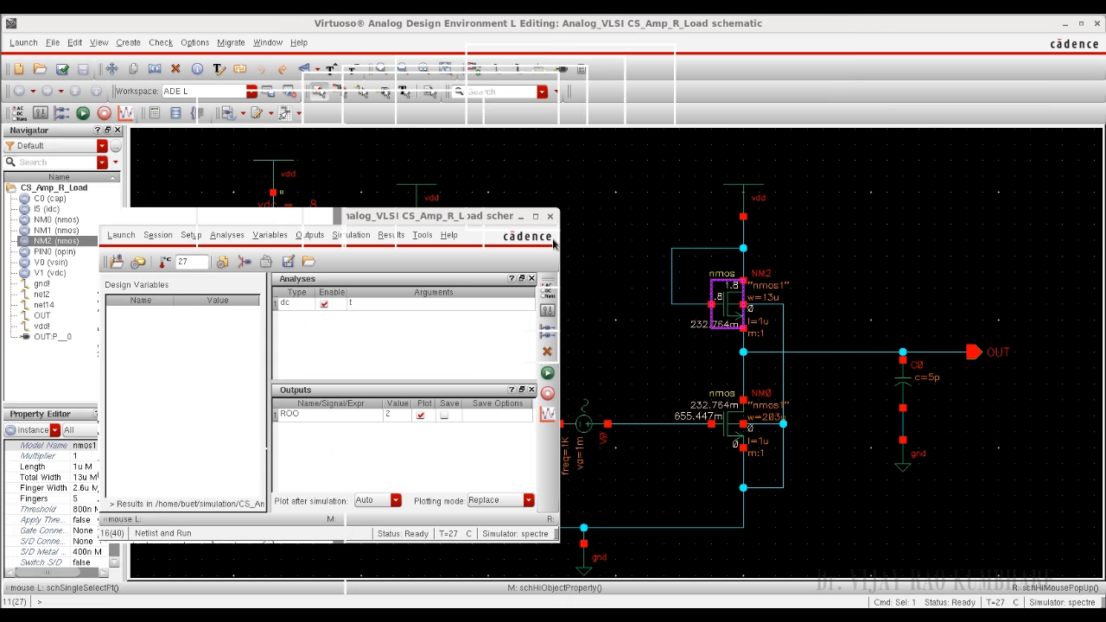
# Step: Print the DC operating points of NM0, check its region value and close the results
pyautogui.click(390, 235)
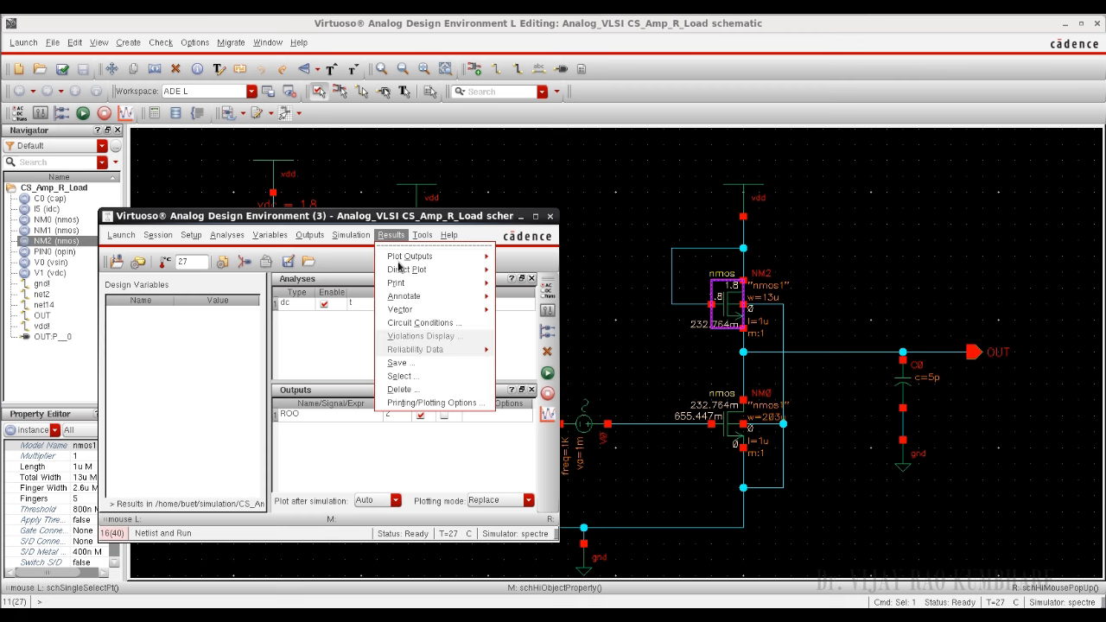
pyautogui.moveTo(458, 282)
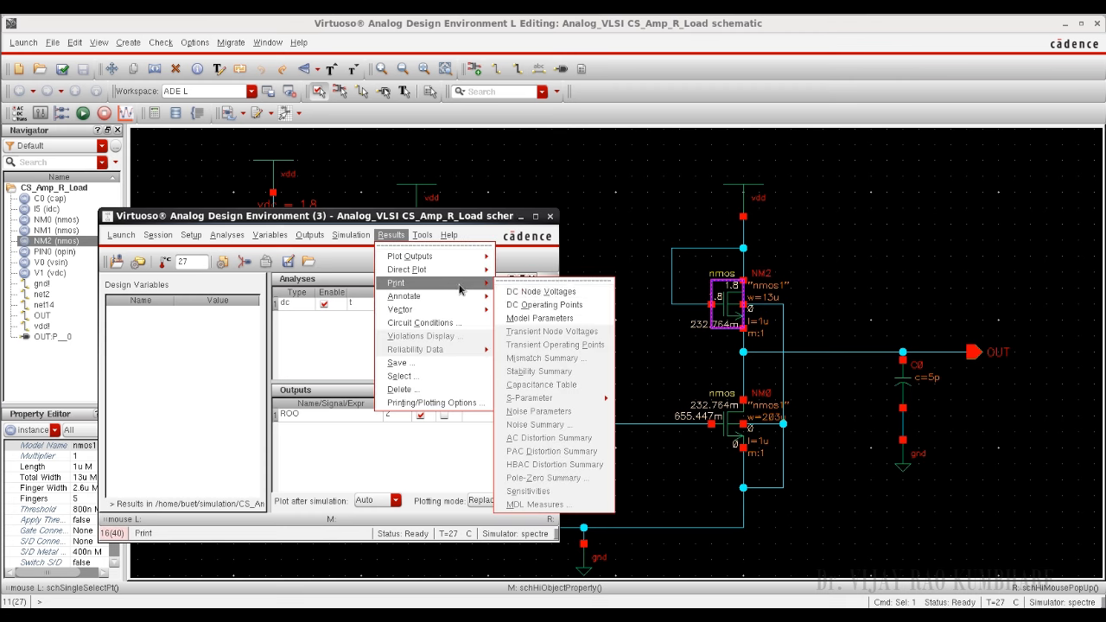
pyautogui.click(560, 313)
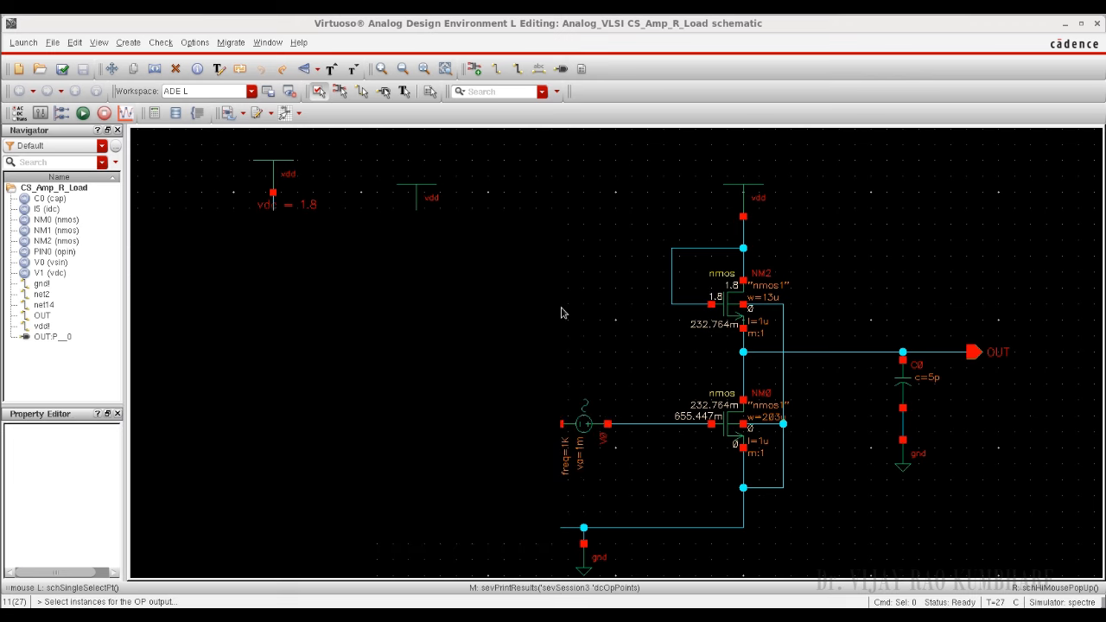
pyautogui.click(729, 435)
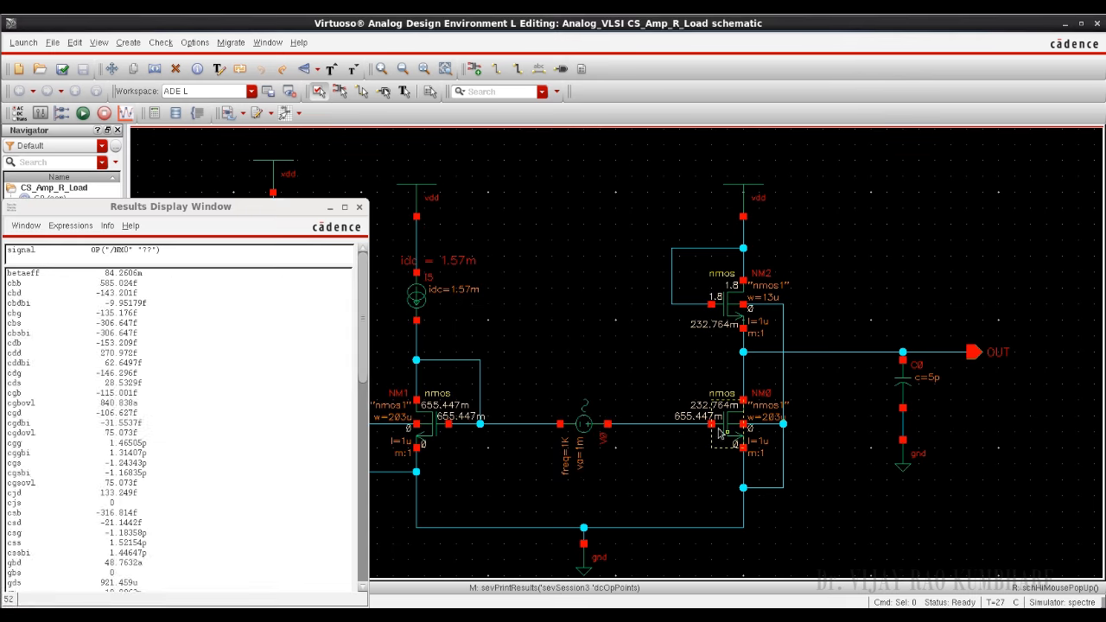
pyautogui.moveTo(567, 154); pyautogui.dragTo(568, 155)
pyautogui.moveTo(646, 253); pyautogui.dragTo(656, 512)
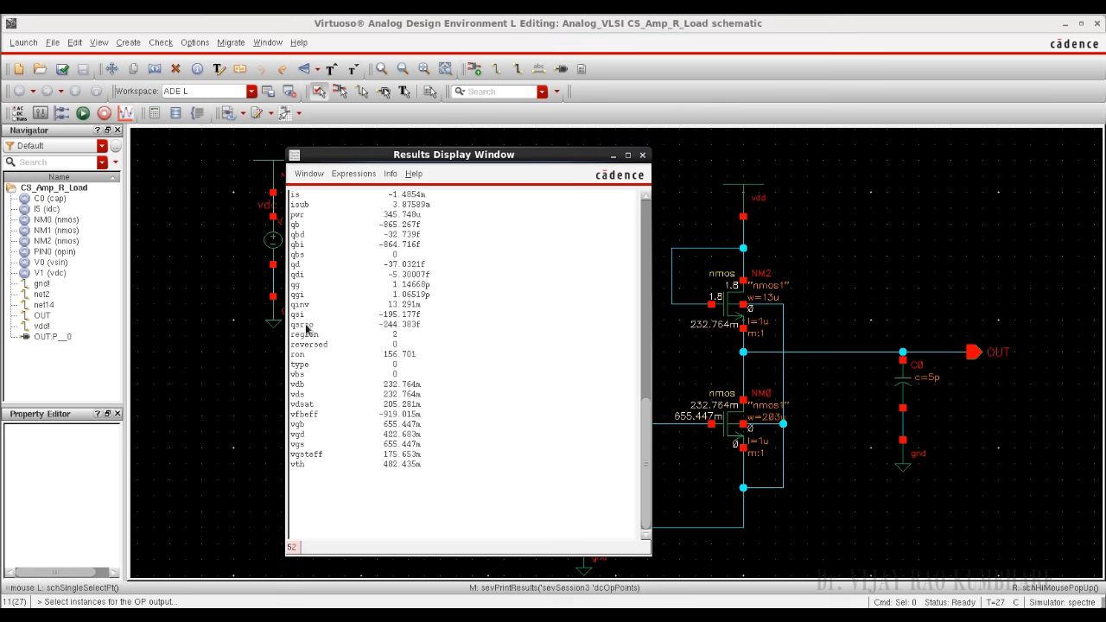
pyautogui.click(306, 335)
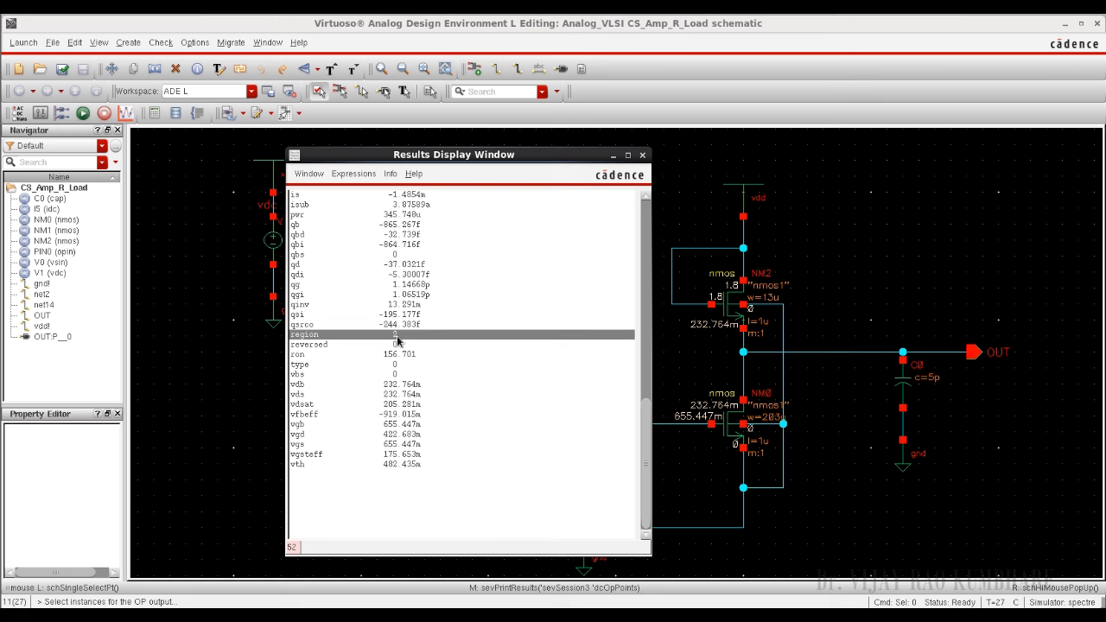
pyautogui.click(643, 156)
# Step: Print NM2's DC operating points, check its region value and close the results
pyautogui.click(729, 313)
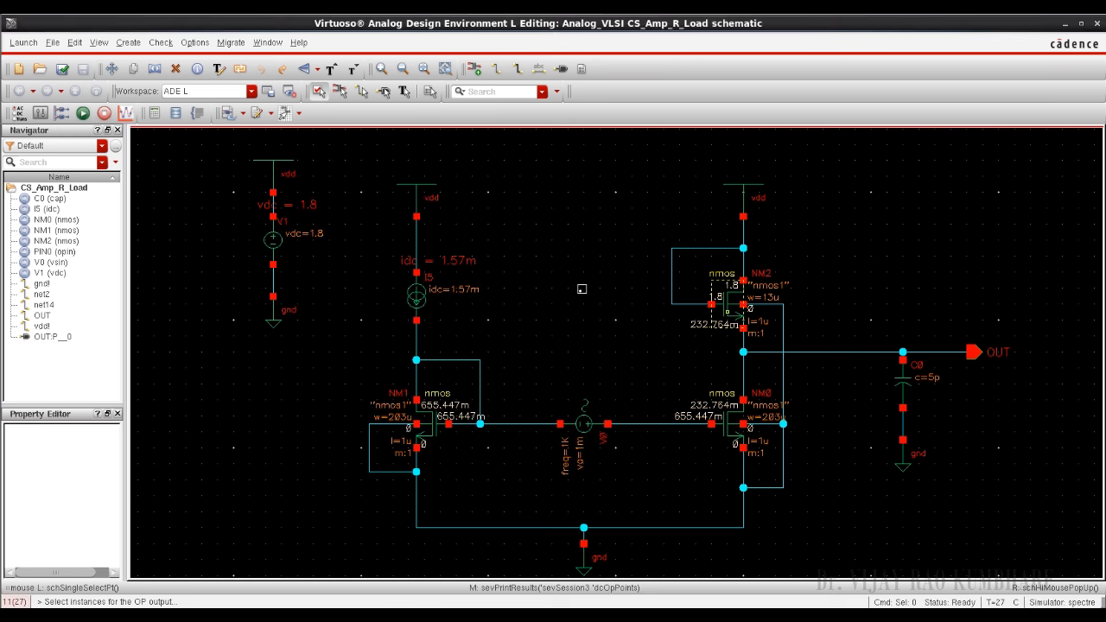
pyautogui.moveTo(363, 285); pyautogui.dragTo(364, 516)
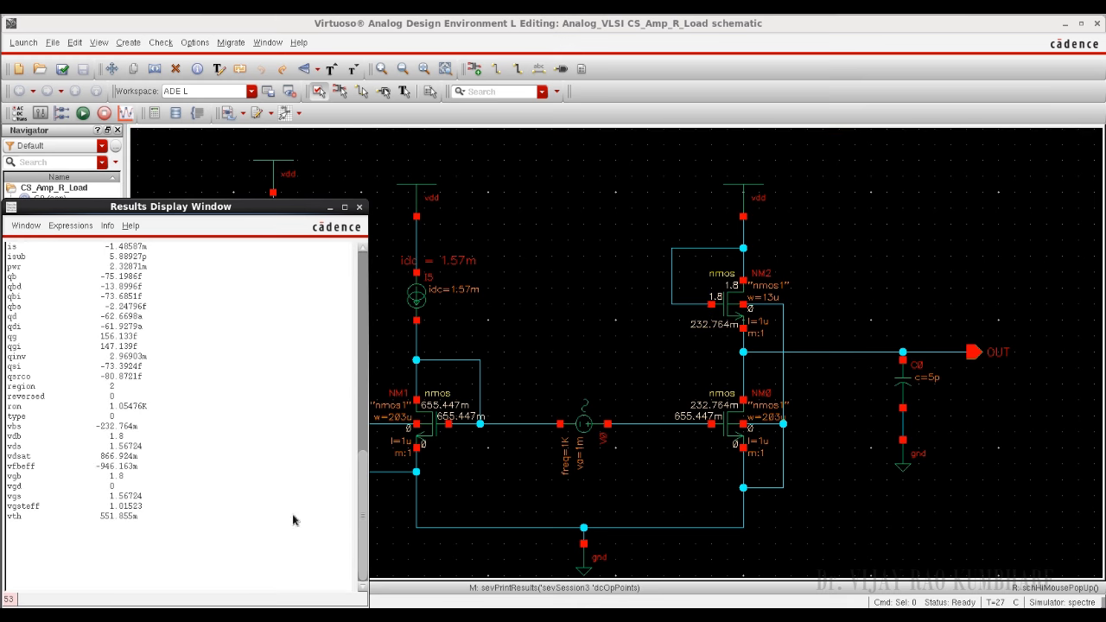
pyautogui.click(115, 389)
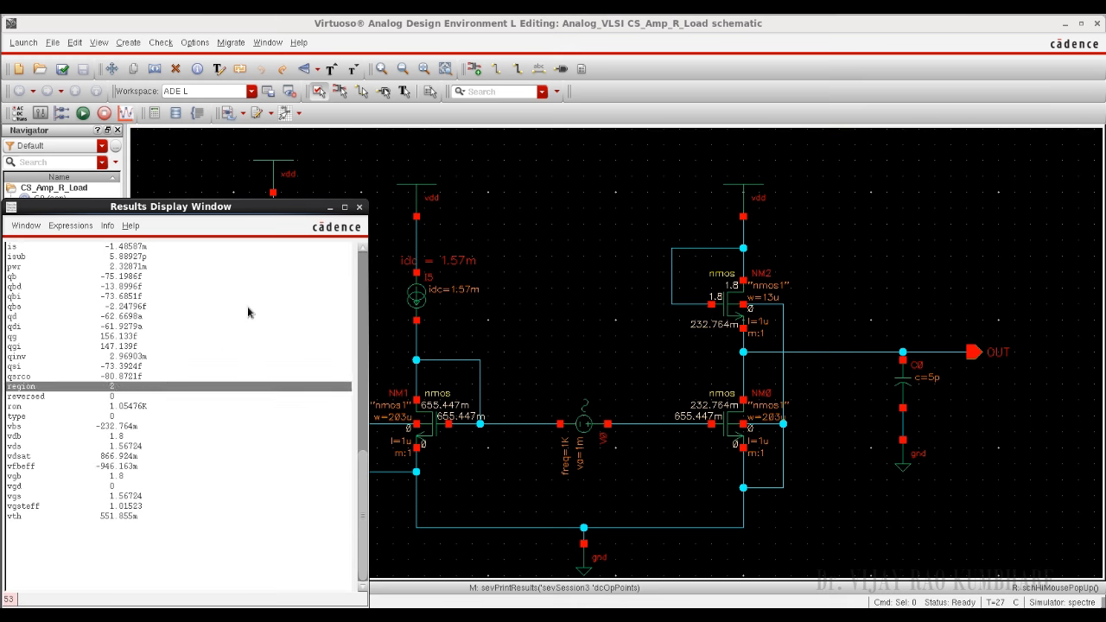
pyautogui.click(360, 208)
# Step: Print NM1's DC operating points, check its region value and close the results
pyautogui.click(424, 416)
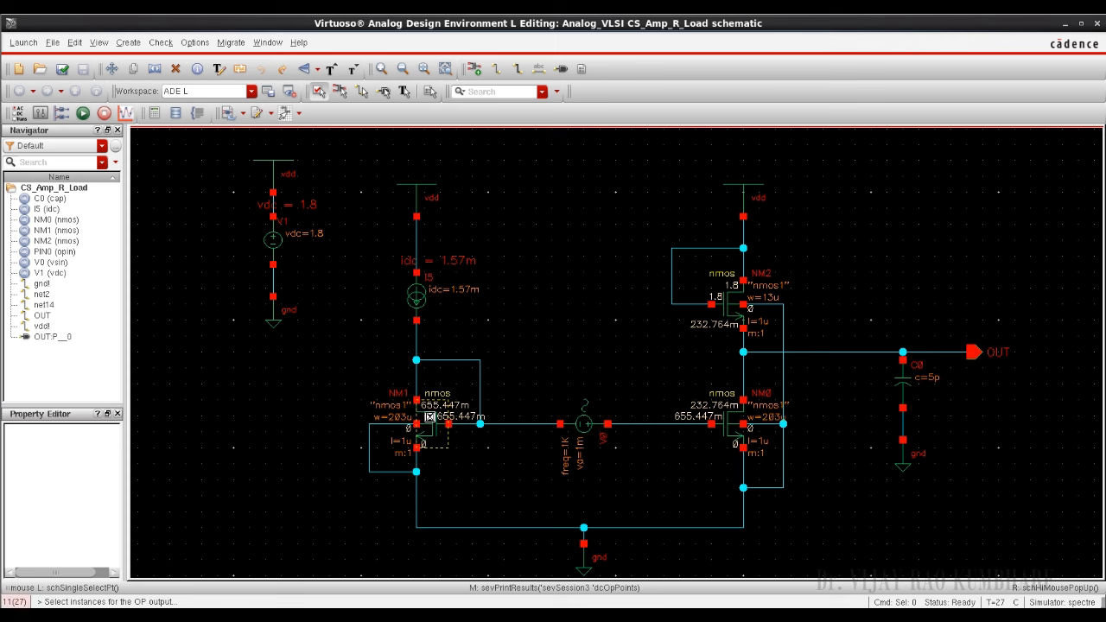
pyautogui.moveTo(363, 308); pyautogui.dragTo(367, 575)
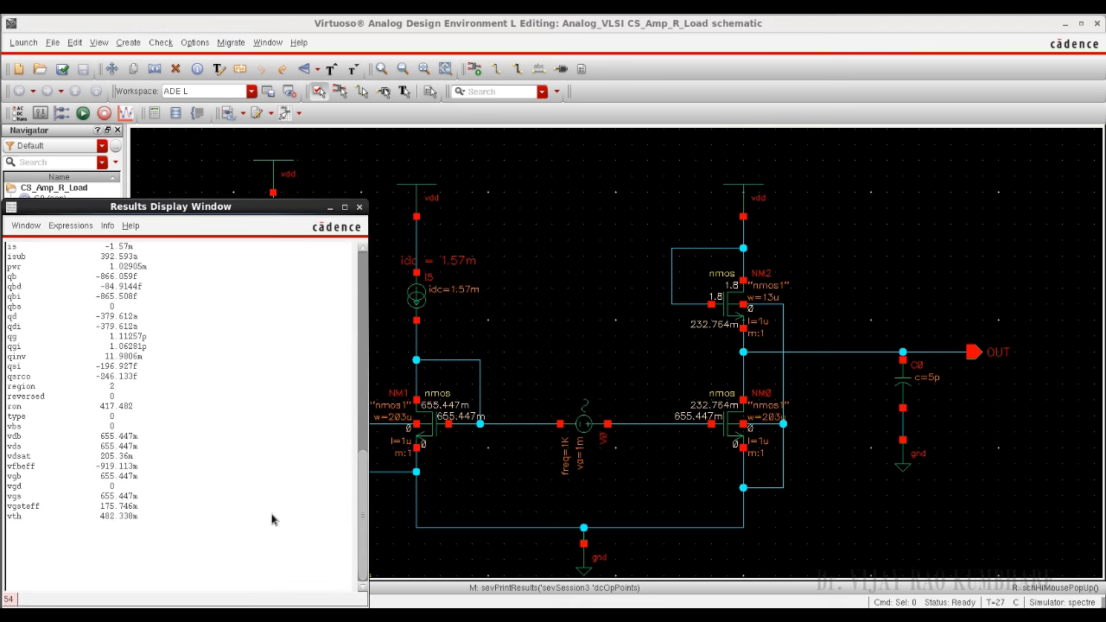
pyautogui.click(109, 390)
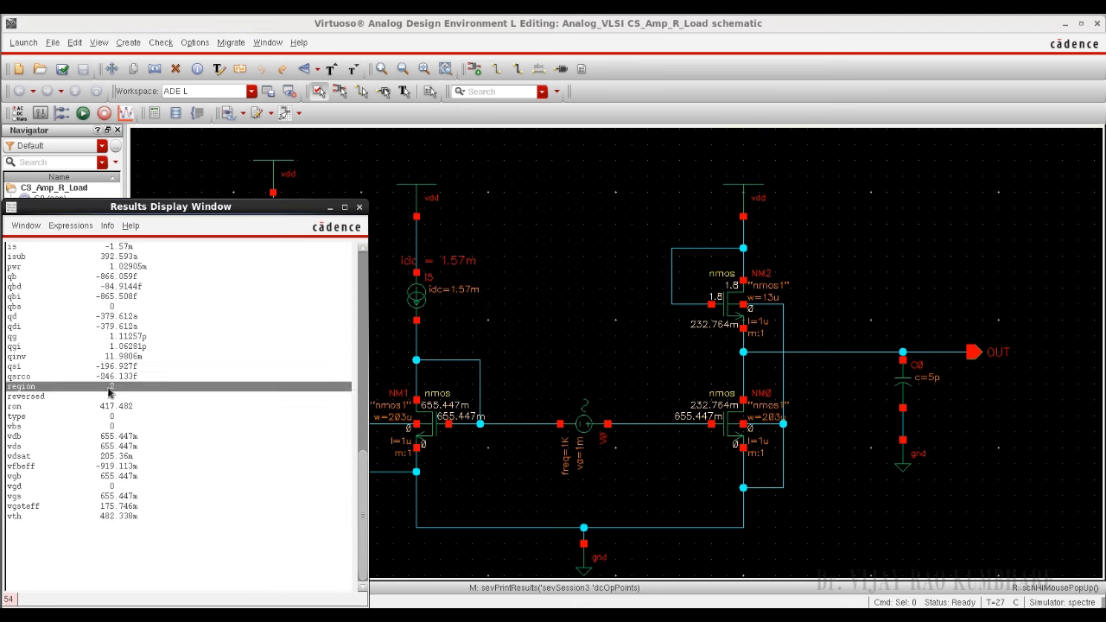
pyautogui.click(360, 209)
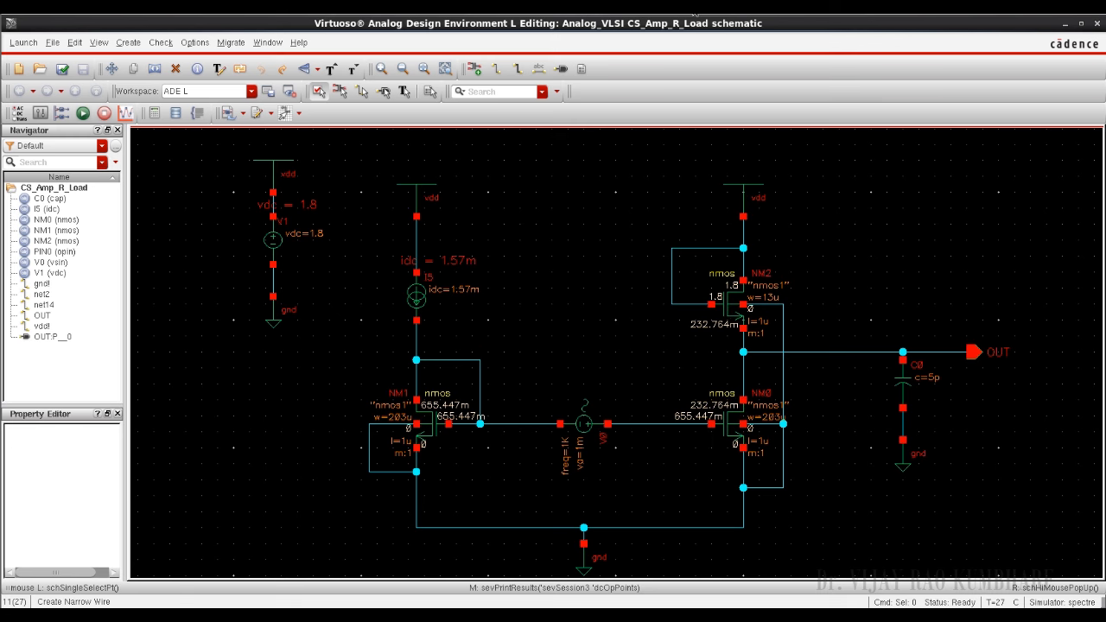
# Step: Add an AC analysis sweeping frequency from 1 to 1G and disable the DC analysis
pyautogui.rightClick(357, 335)
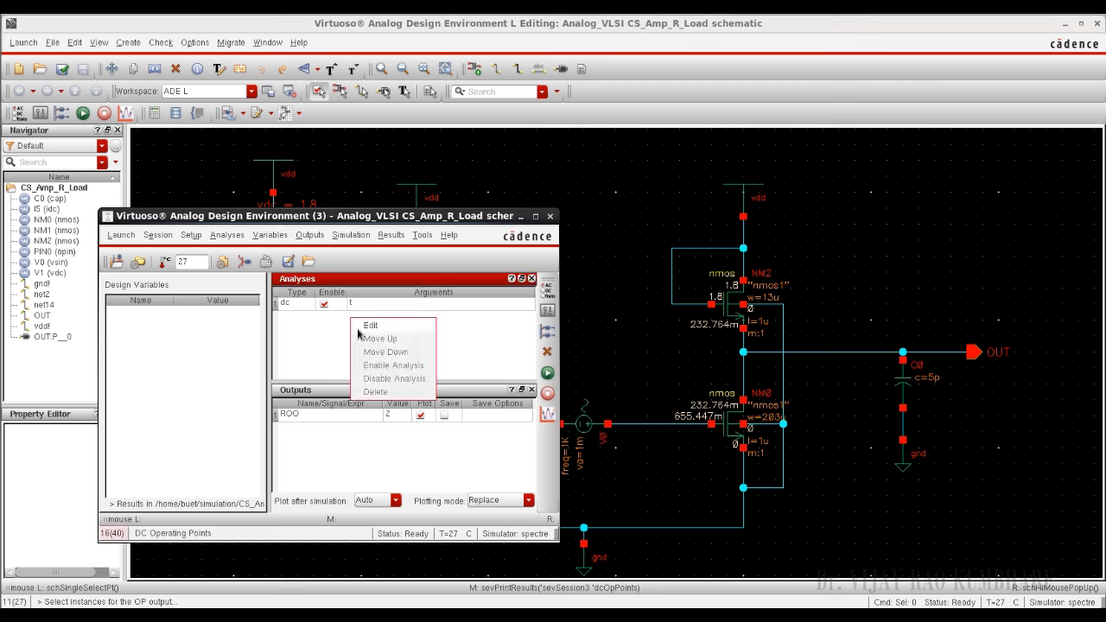
pyautogui.click(371, 325)
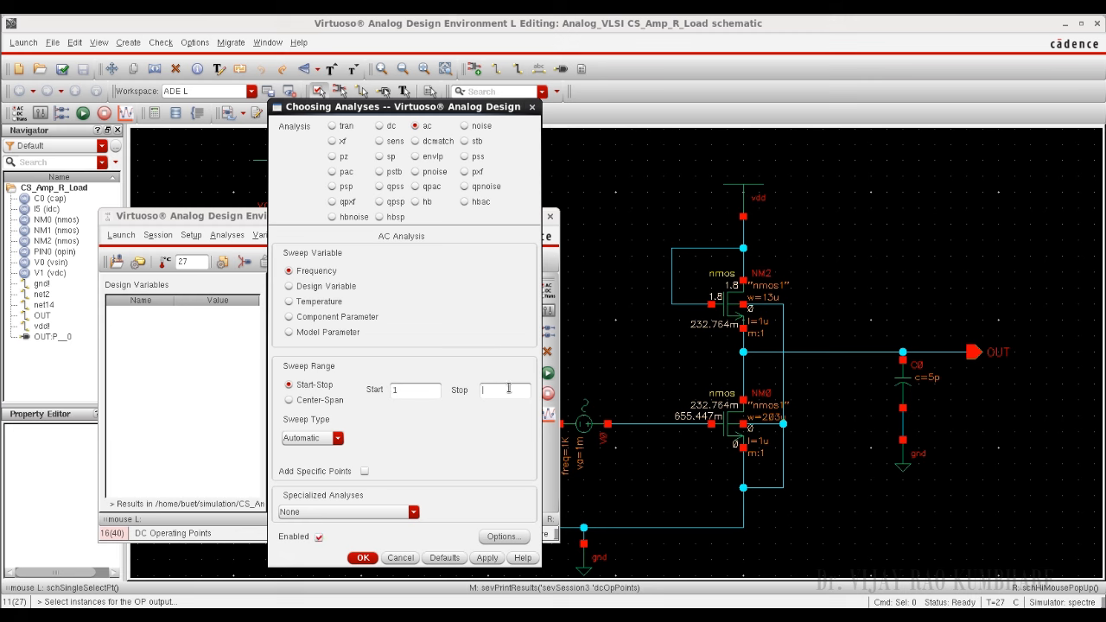
pyautogui.write('g')
pyautogui.click(364, 558)
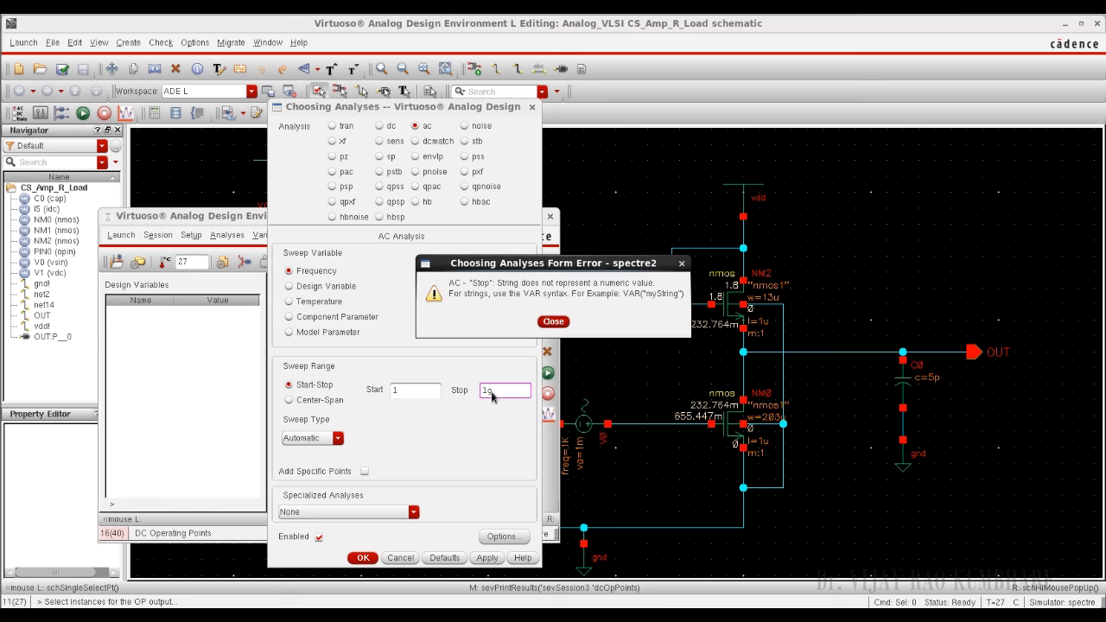
pyautogui.click(552, 321)
pyautogui.press('BackSpace')
pyautogui.write('G')
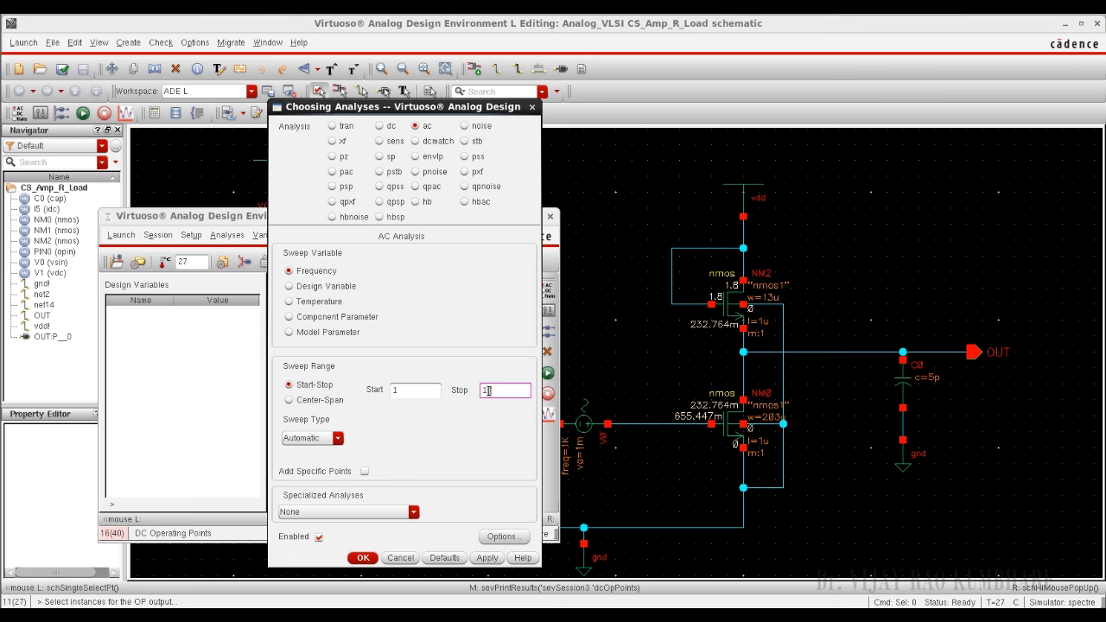
pyautogui.click(374, 558)
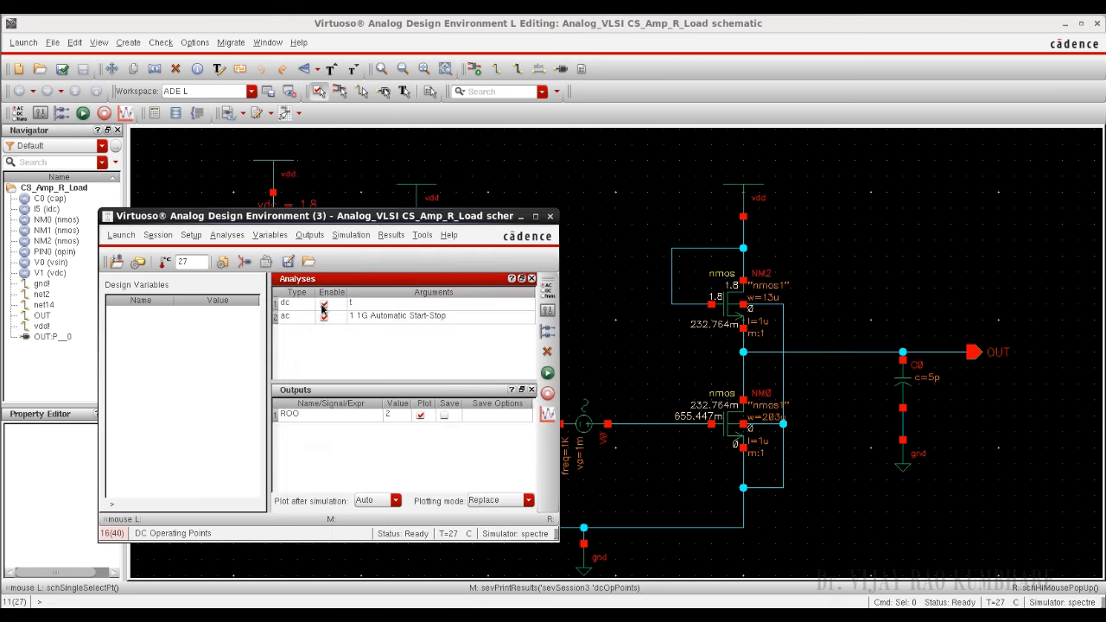
pyautogui.click(324, 303)
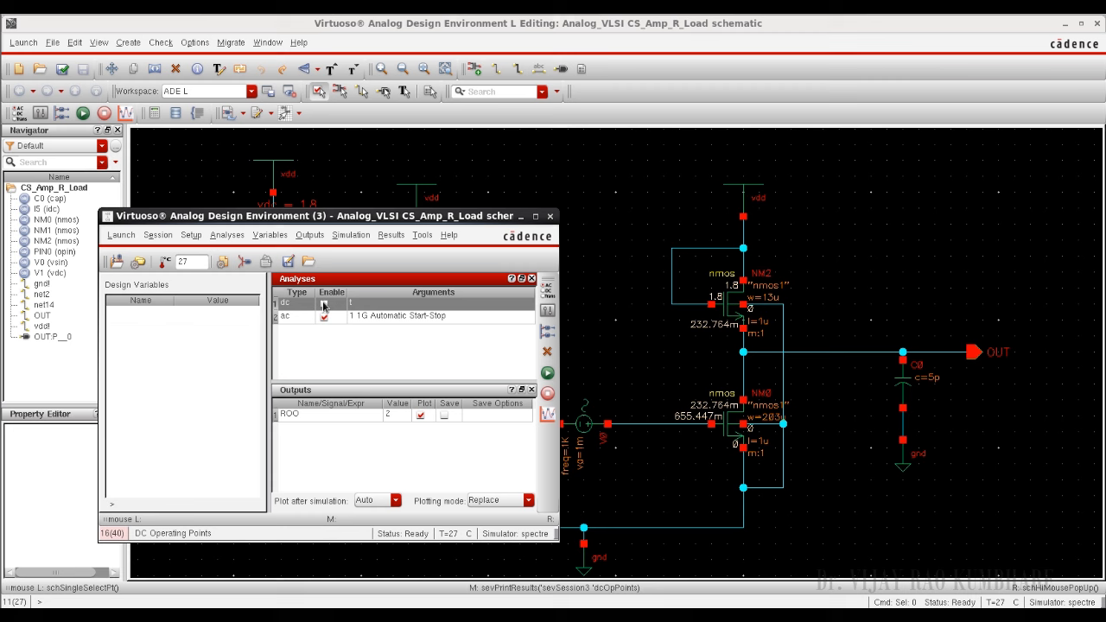
pyautogui.click(430, 464)
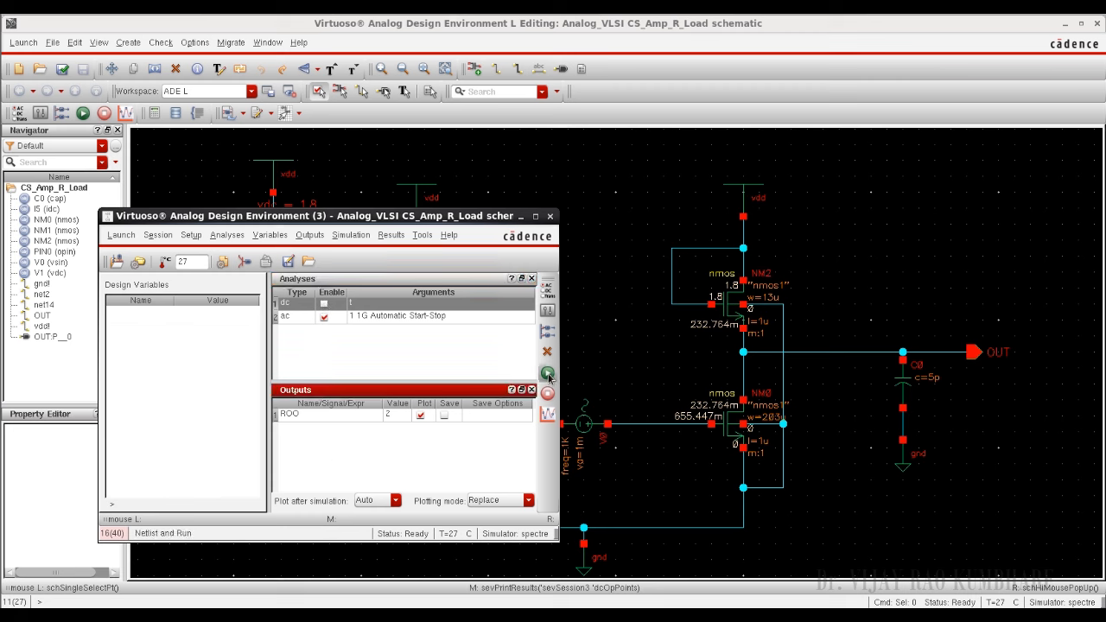
# Step: Turn off plotting of the ROO output, then run the AC simulation and minimise its output log
pyautogui.click(420, 416)
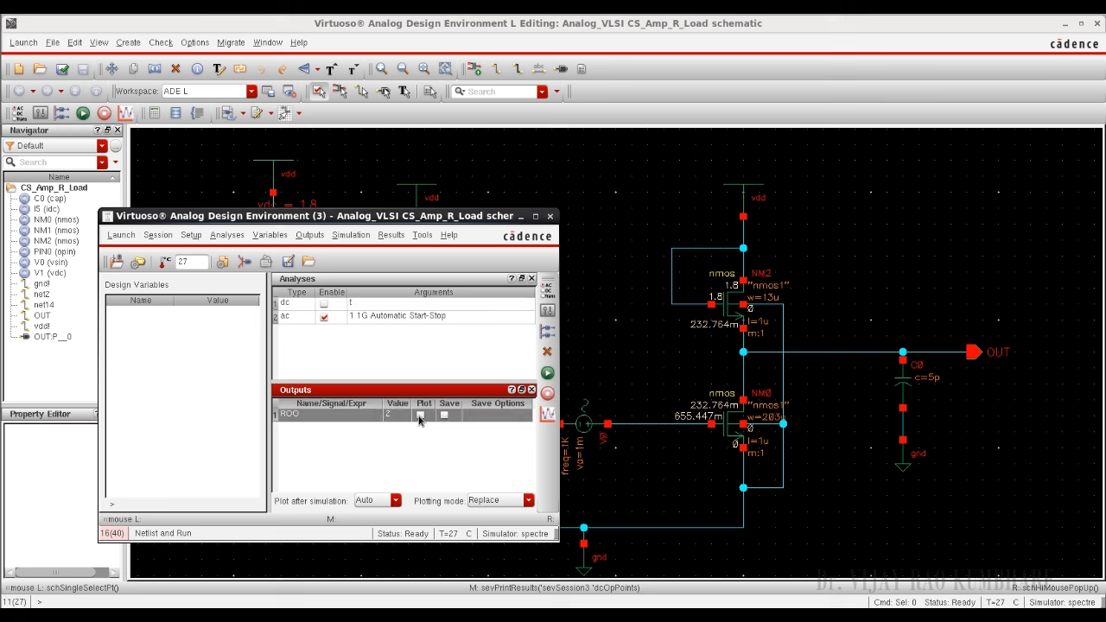
pyautogui.click(545, 373)
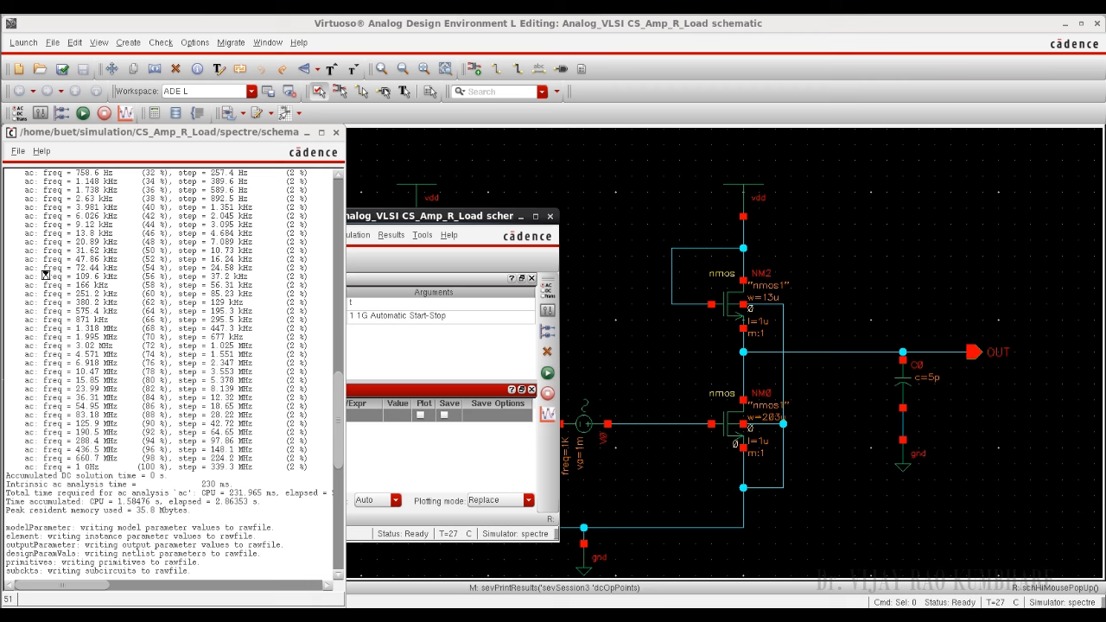
pyautogui.moveTo(45, 277); pyautogui.dragTo(101, 467)
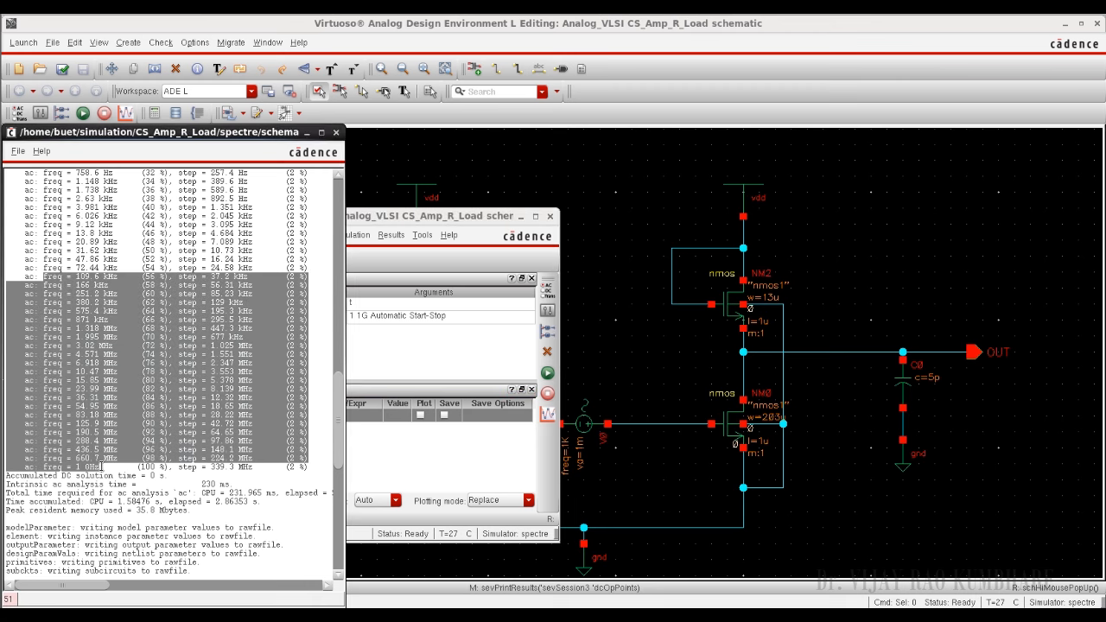
pyautogui.click(101, 466)
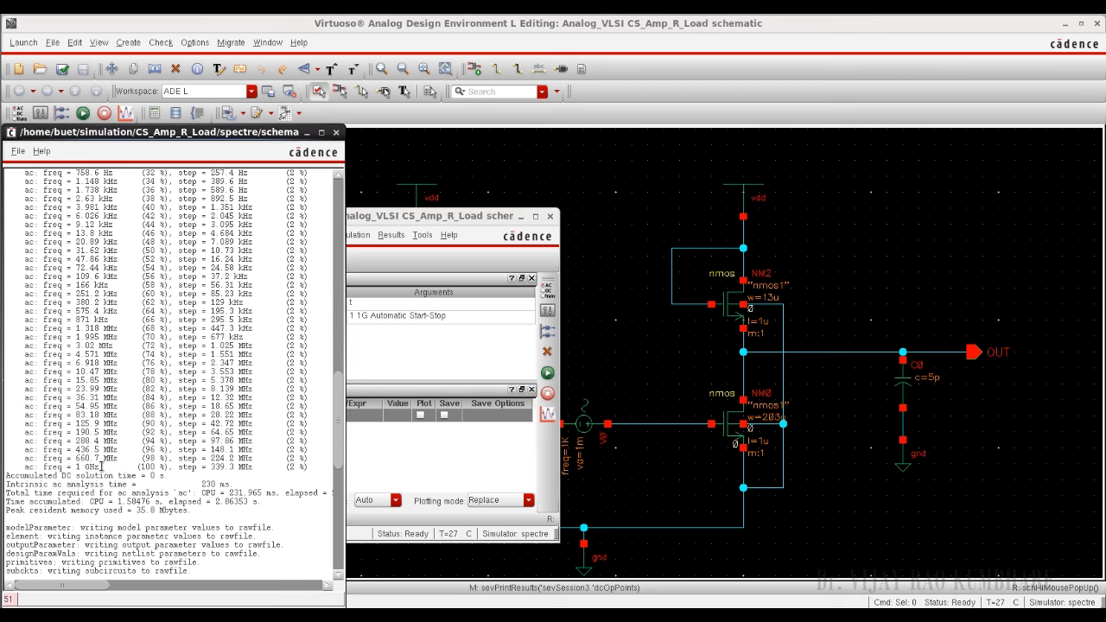
pyautogui.click(307, 133)
# Step: Plot the AC voltage of the OUT net directly from the results with the dB20 modifier
pyautogui.click(390, 235)
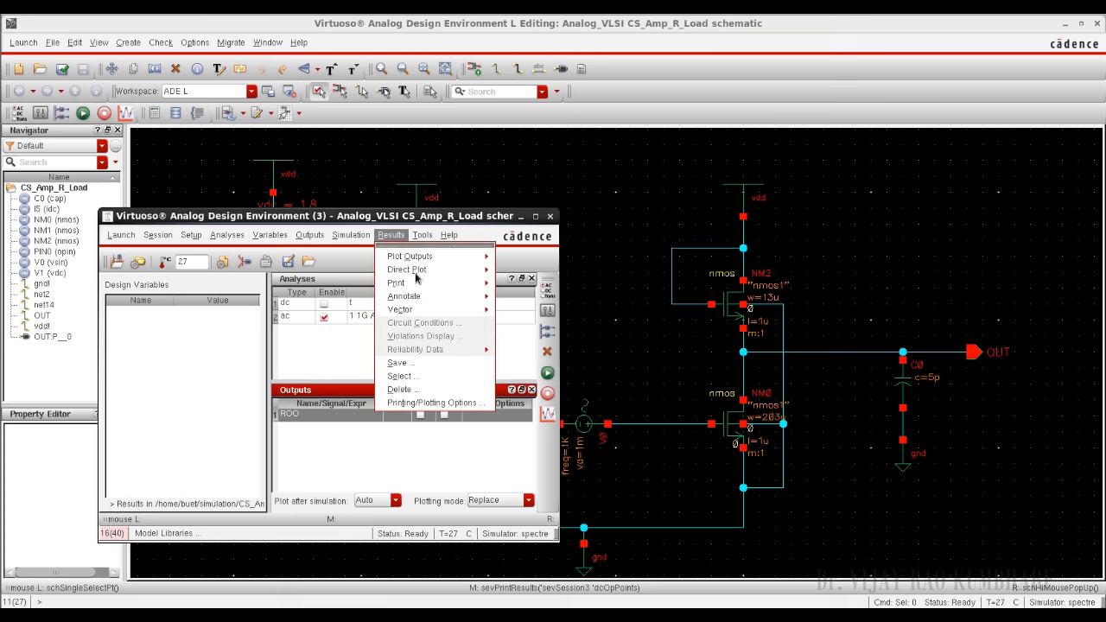
pyautogui.moveTo(441, 275)
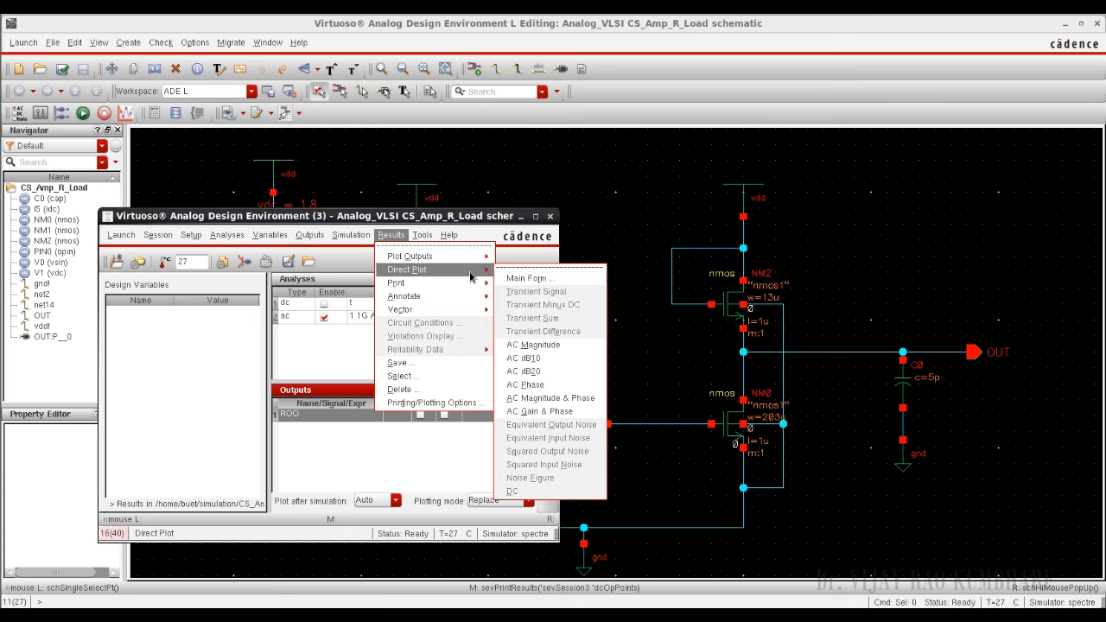
pyautogui.click(533, 279)
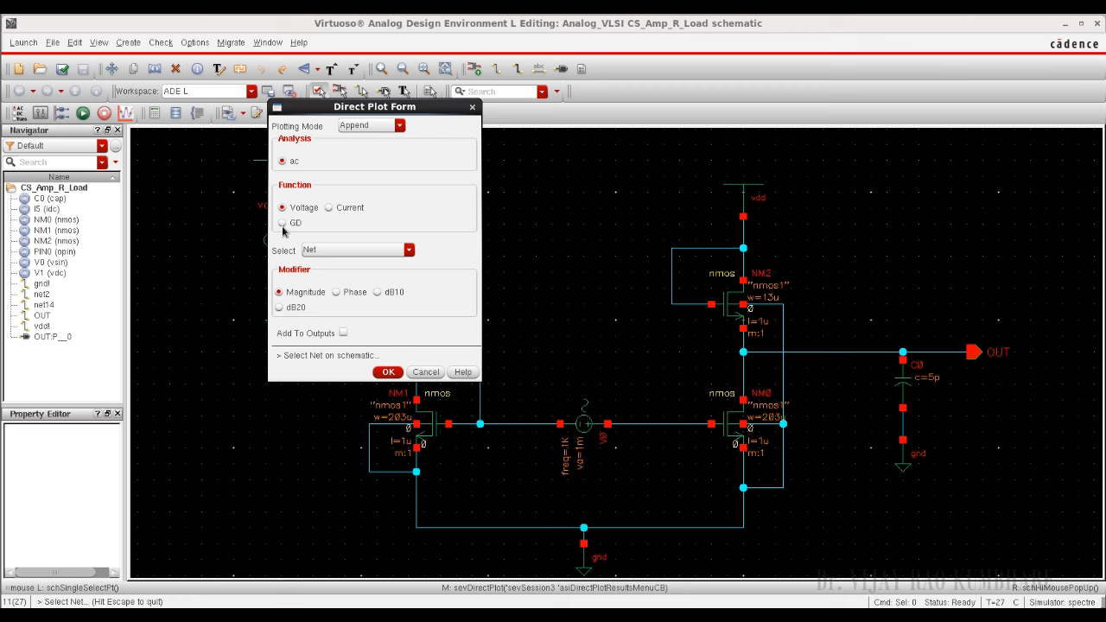
pyautogui.click(279, 307)
pyautogui.click(838, 352)
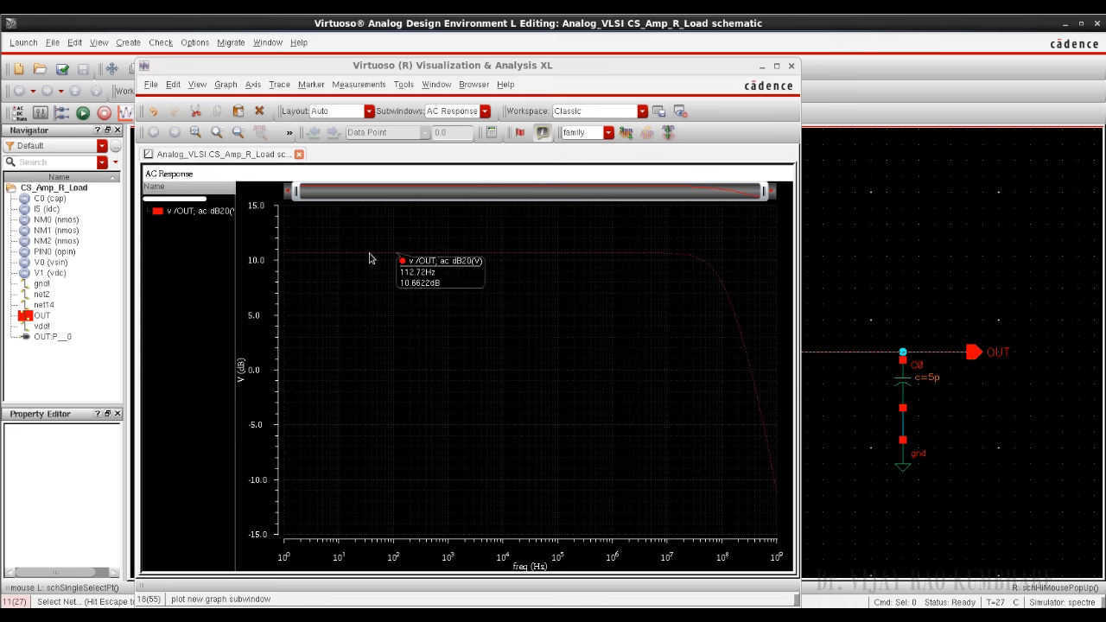
# Step: Increase the line width of the OUT dB20 trace in the AC response graph
pyautogui.click(369, 258)
pyautogui.rightClick(370, 257)
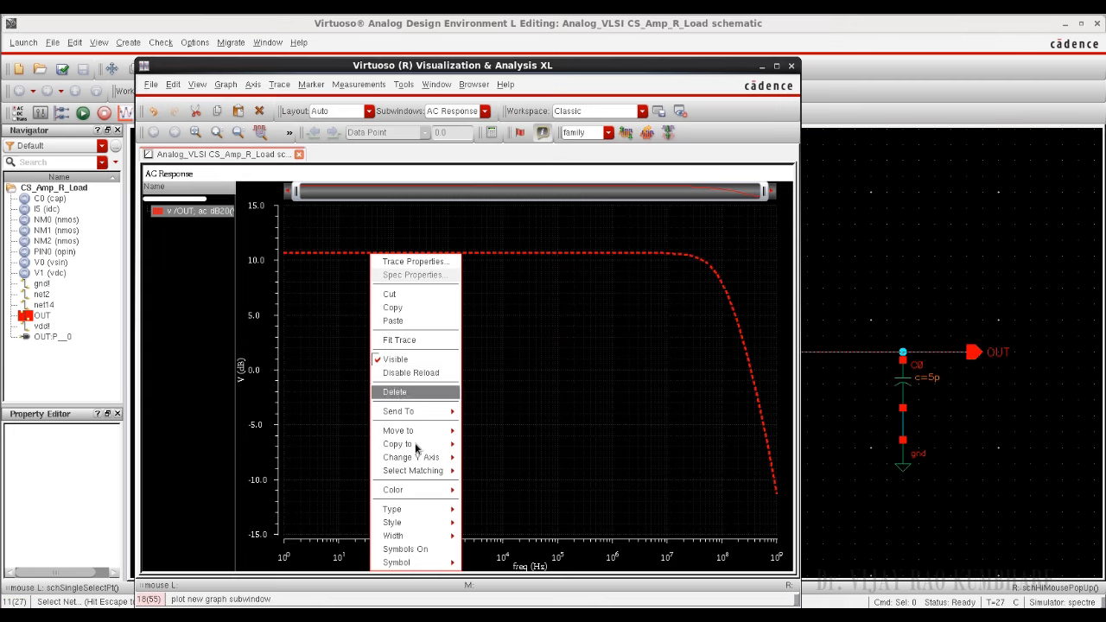
pyautogui.moveTo(445, 536)
pyautogui.click(483, 564)
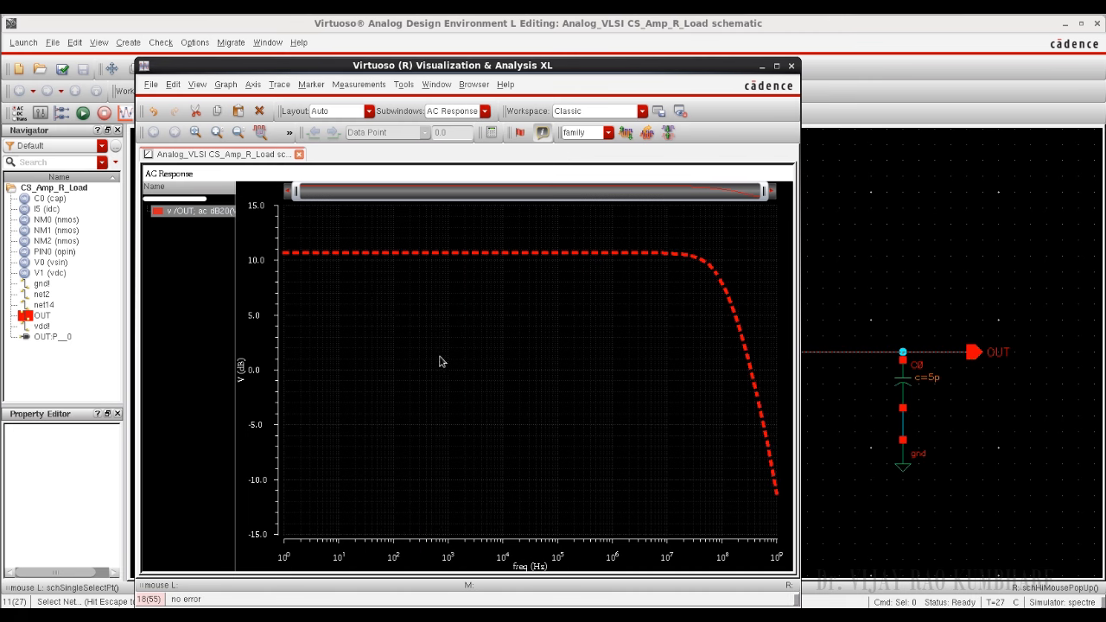
pyautogui.click(431, 301)
# Step: Add a horizontal marker to the AC response and align it with the flat low-frequency gain at about 10.63 dB
pyautogui.moveTo(392, 258)
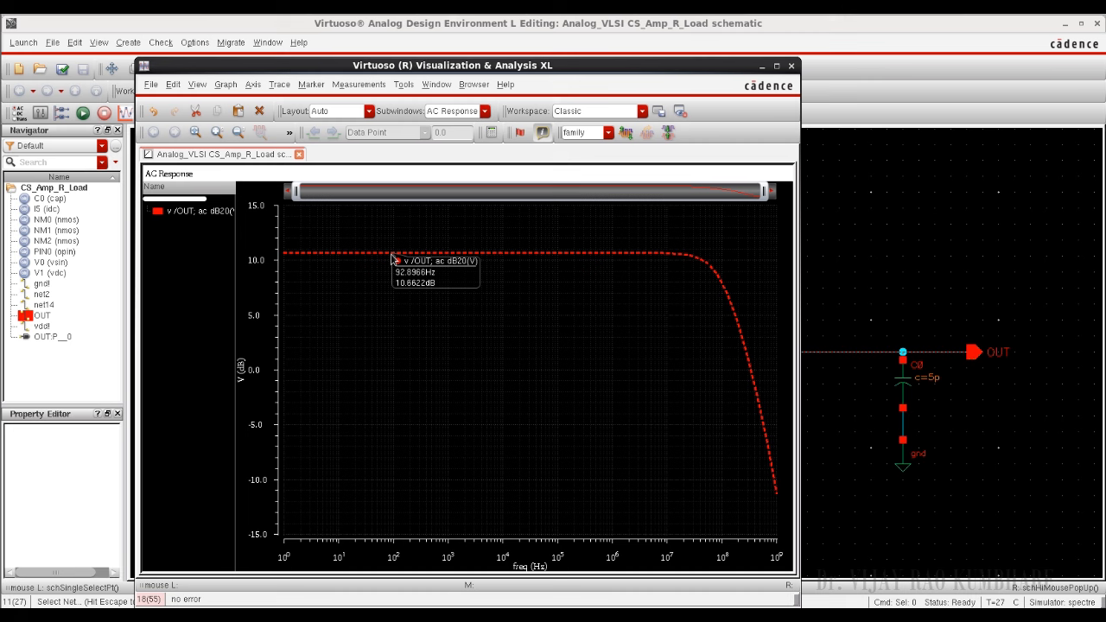
pyautogui.press('h')
pyautogui.moveTo(421, 304)
pyautogui.mouseDown()
pyautogui.moveTo(422, 245)
pyautogui.moveTo(423, 255)
pyautogui.mouseUp()
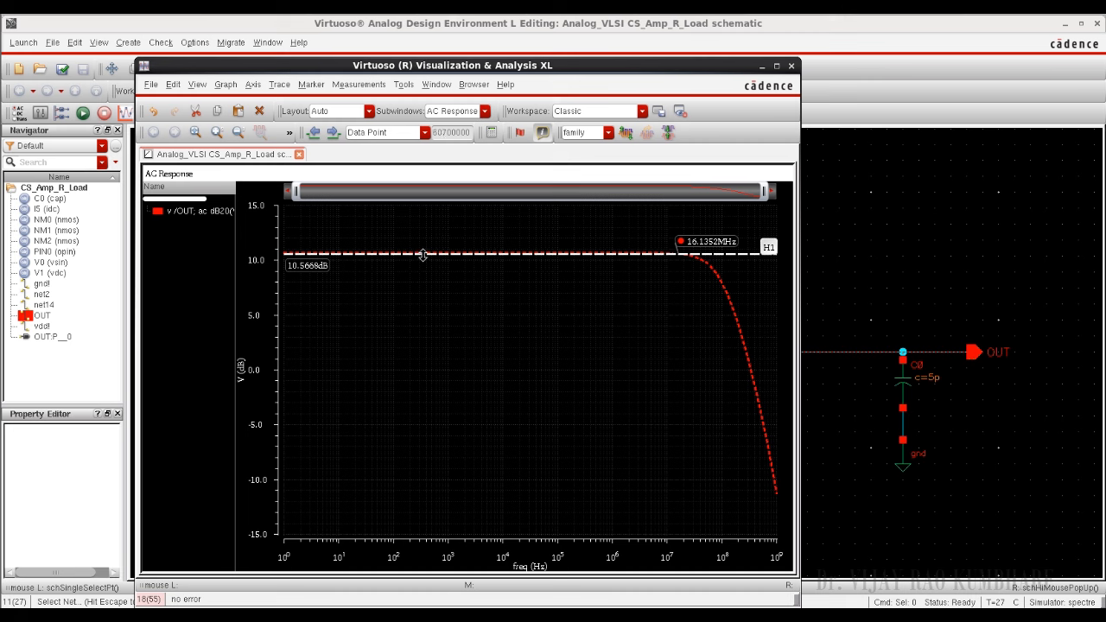
pyautogui.moveTo(422, 255); pyautogui.dragTo(423, 253)
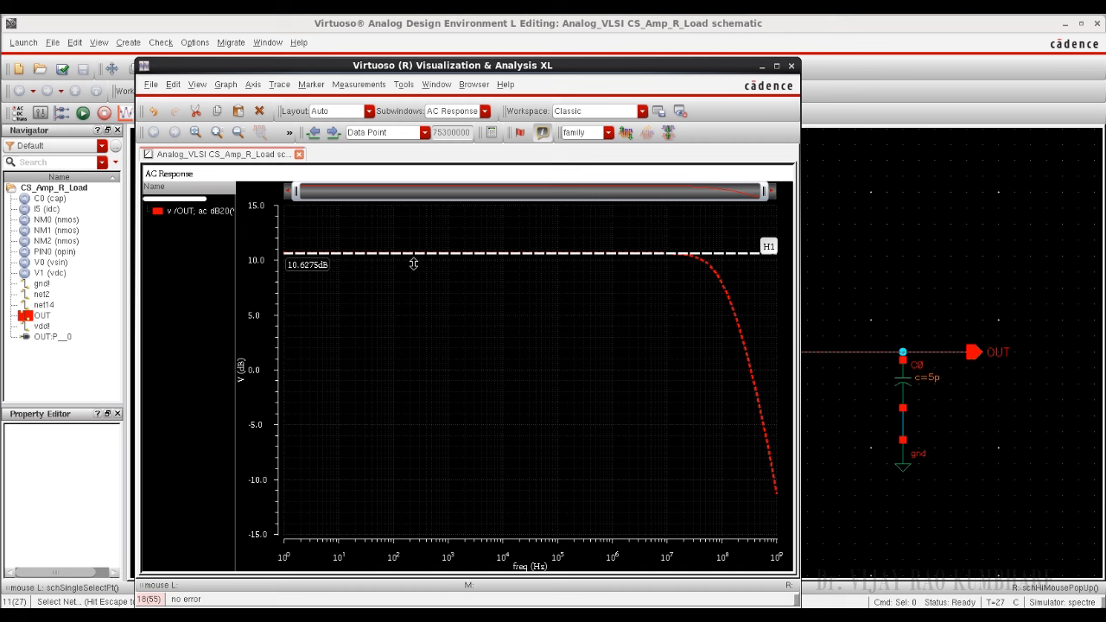
pyautogui.click(366, 325)
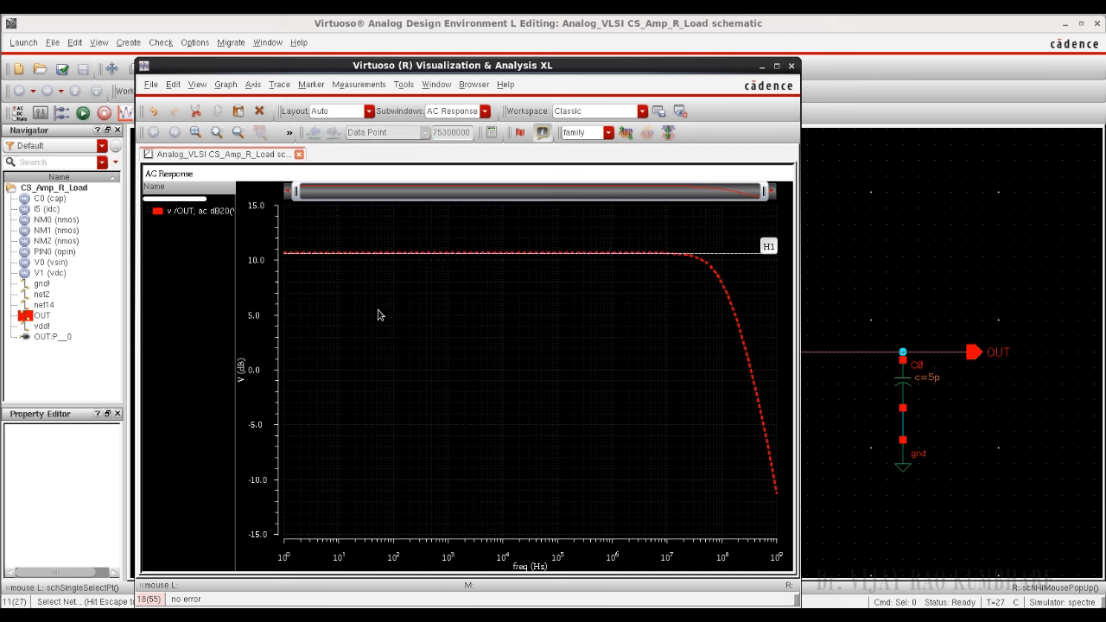
# Step: Add a second horizontal marker at 7.66 dB and read the frequency where it crosses the OUT trace
pyautogui.moveTo(377, 255)
pyautogui.press('h')
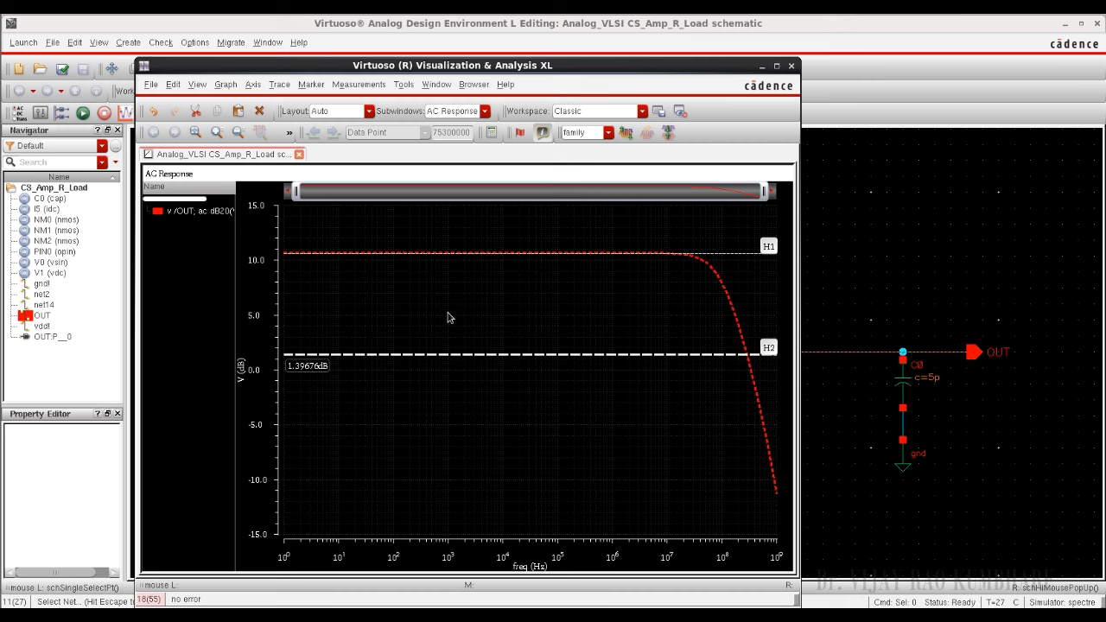
pyautogui.moveTo(444, 355); pyautogui.dragTo(441, 287)
pyautogui.doubleClick(323, 300)
pyautogui.click(321, 300)
pyautogui.moveTo(320, 303); pyautogui.dragTo(288, 301)
pyautogui.write('7.66')
pyautogui.press('Return')
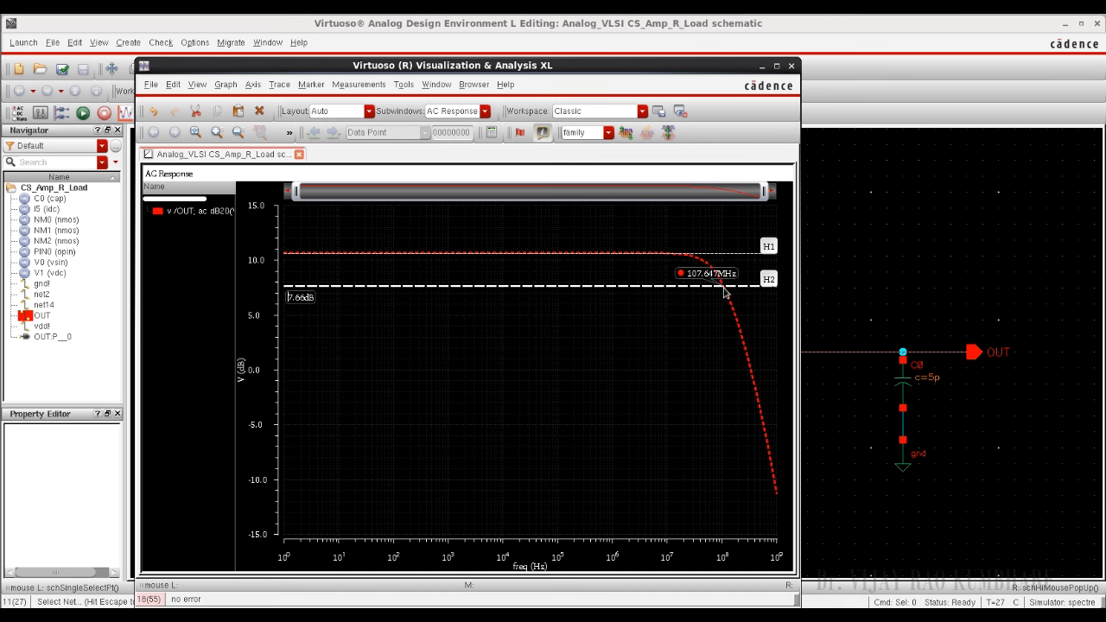
pyautogui.moveTo(723, 287)
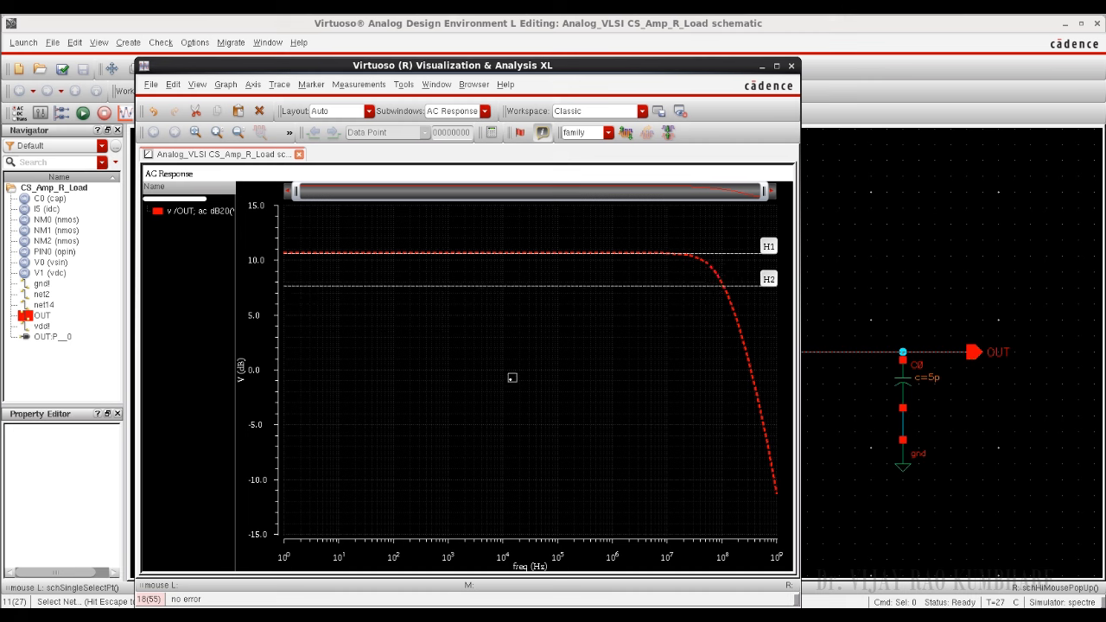
# Step: Add a third horizontal marker at 0 dB and read the unity-gain frequency where it crosses the OUT trace
pyautogui.press('h')
pyautogui.doubleClick(301, 389)
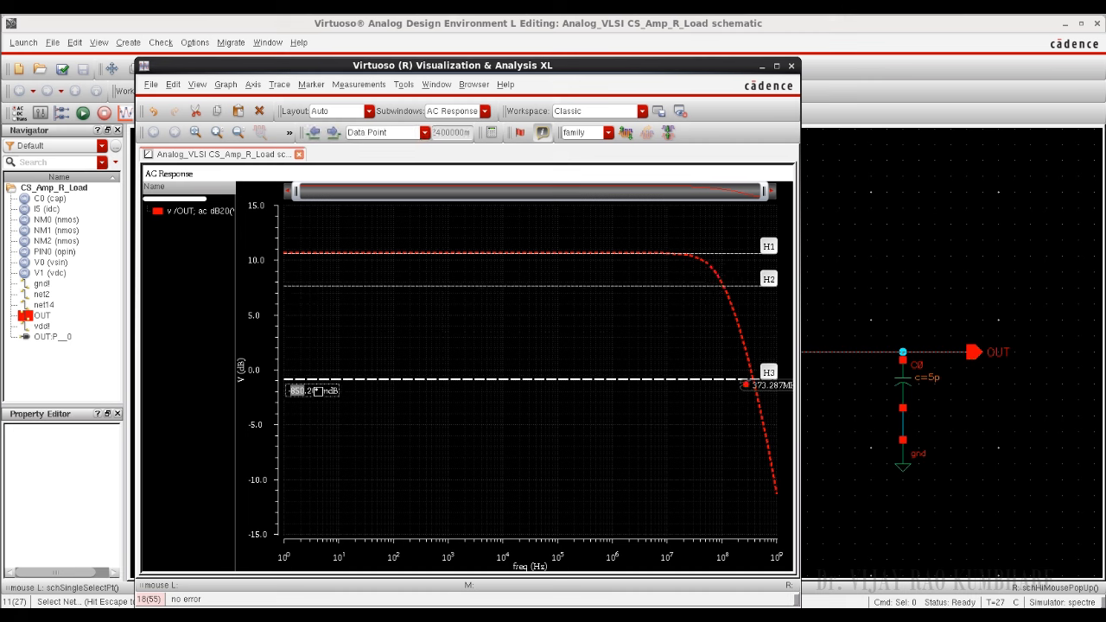
pyautogui.moveTo(327, 393); pyautogui.dragTo(288, 388)
pyautogui.write('0')
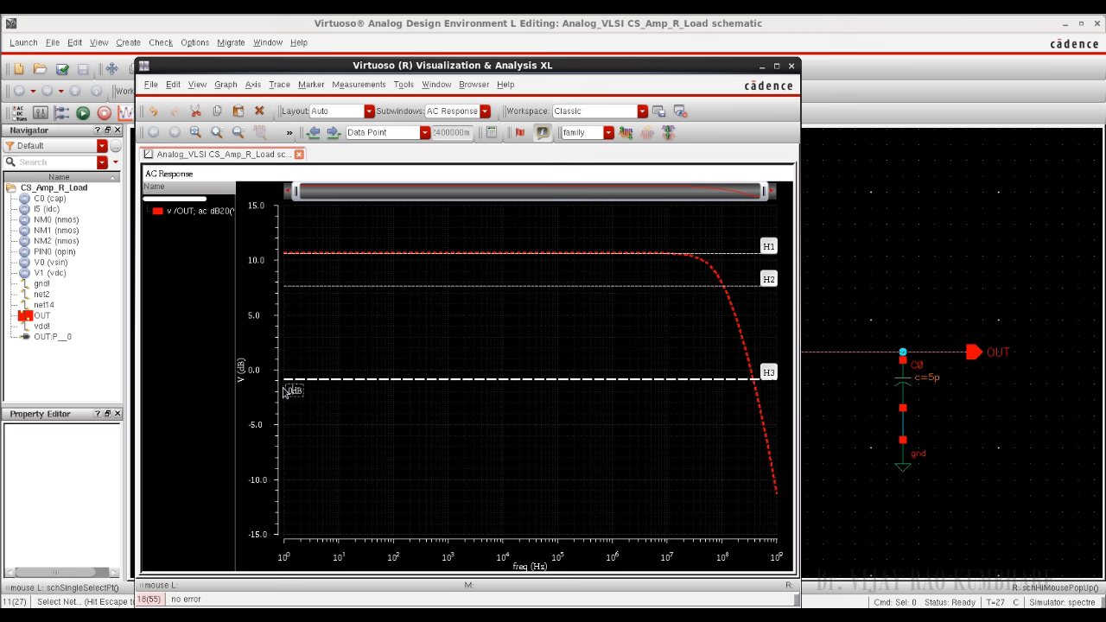
pyautogui.press('Return')
pyautogui.moveTo(753, 380)
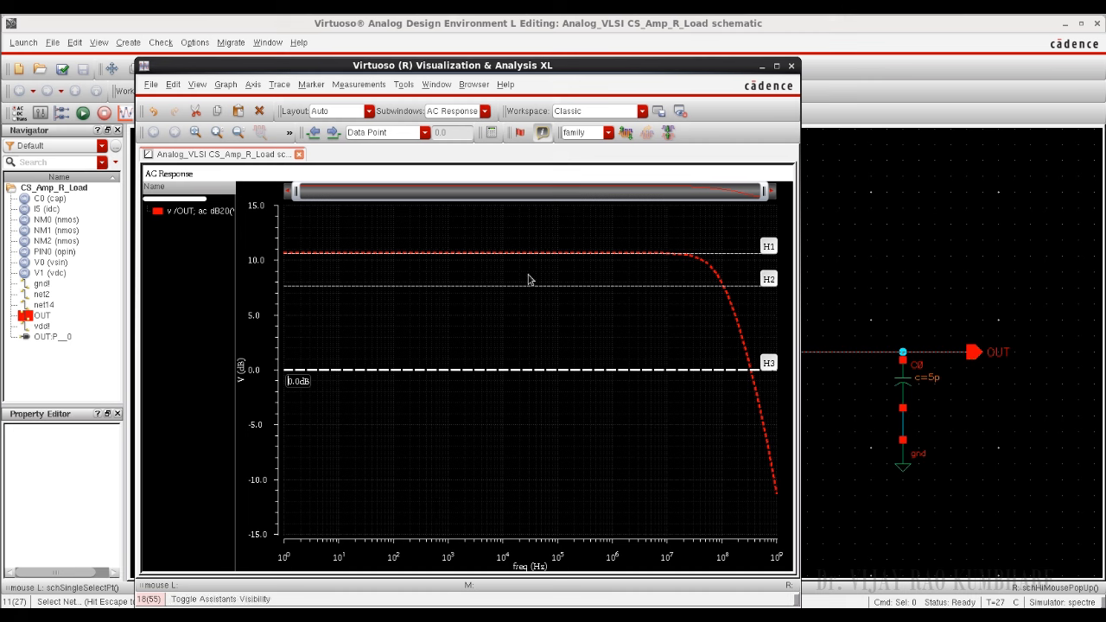
pyautogui.rightClick(493, 320)
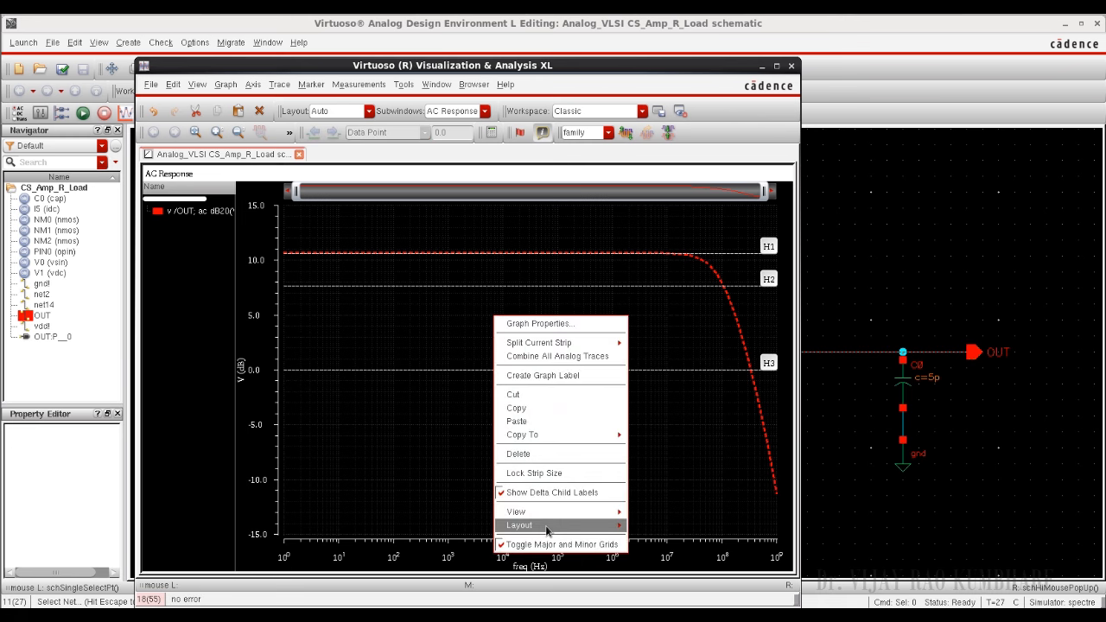
pyautogui.moveTo(546, 528)
pyautogui.click(367, 467)
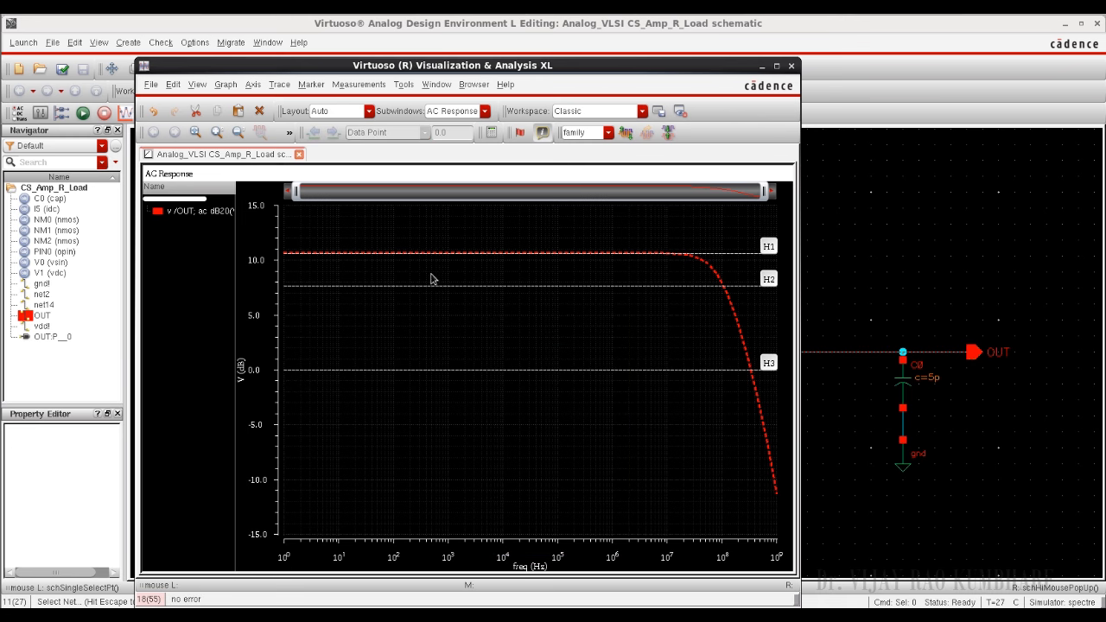
# Step: Change the OUT dB20 trace's color to yellow and close the graph window
pyautogui.click(705, 266)
pyautogui.rightClick(705, 266)
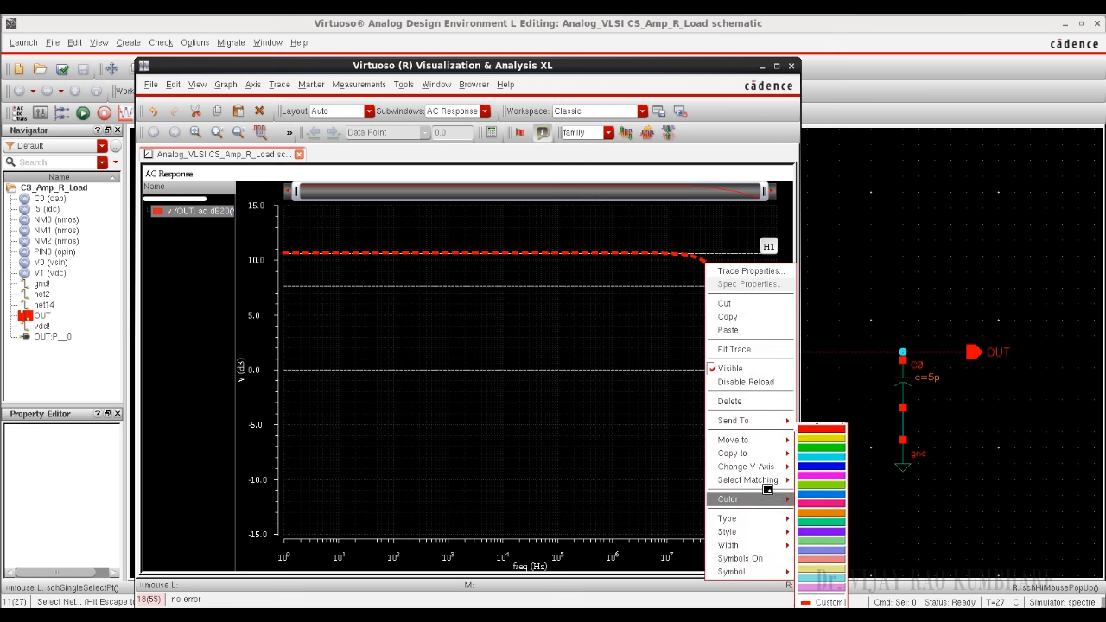
pyautogui.moveTo(771, 486)
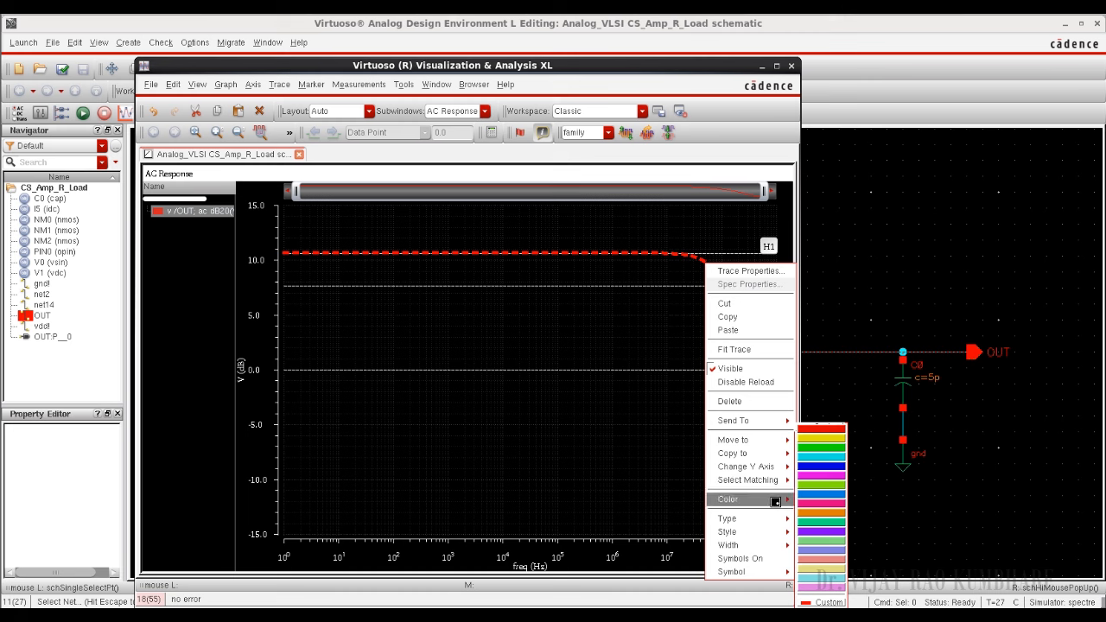
pyautogui.click(820, 438)
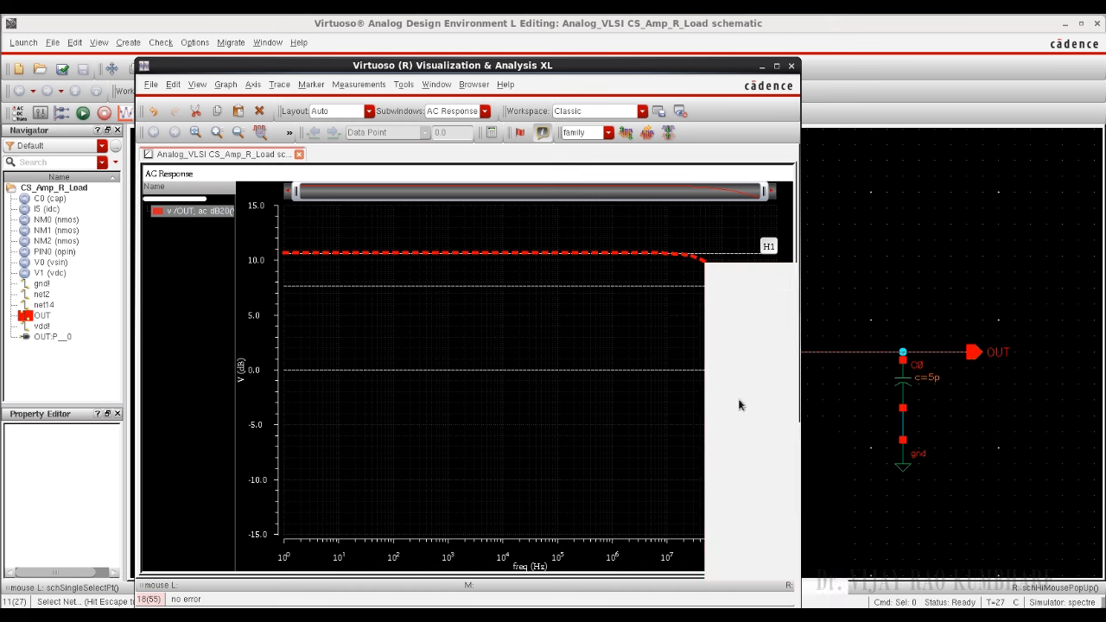
pyautogui.click(790, 67)
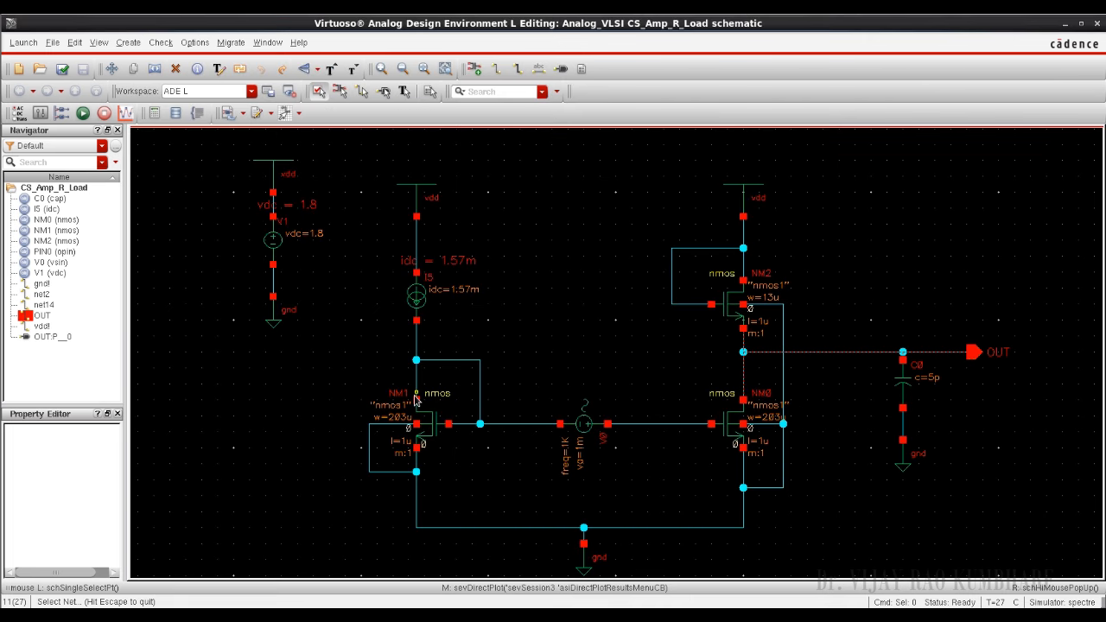
# Step: Plot the AC voltage of the OUT net with the Magnitude modifier and increase the trace's line width
pyautogui.press('F3')
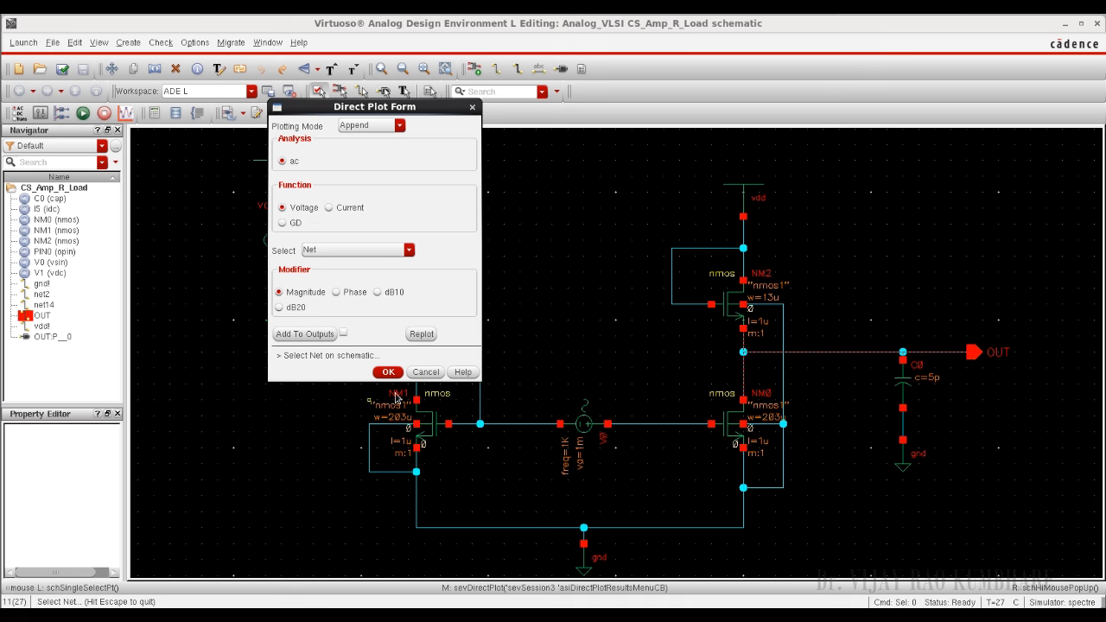
pyautogui.click(808, 353)
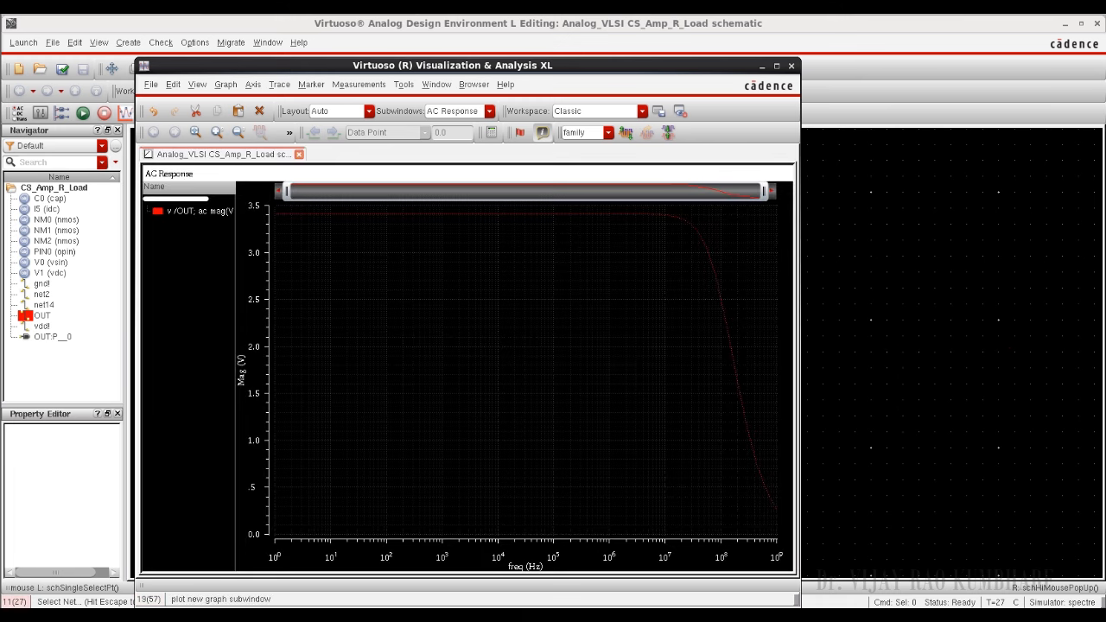
pyautogui.click(371, 221)
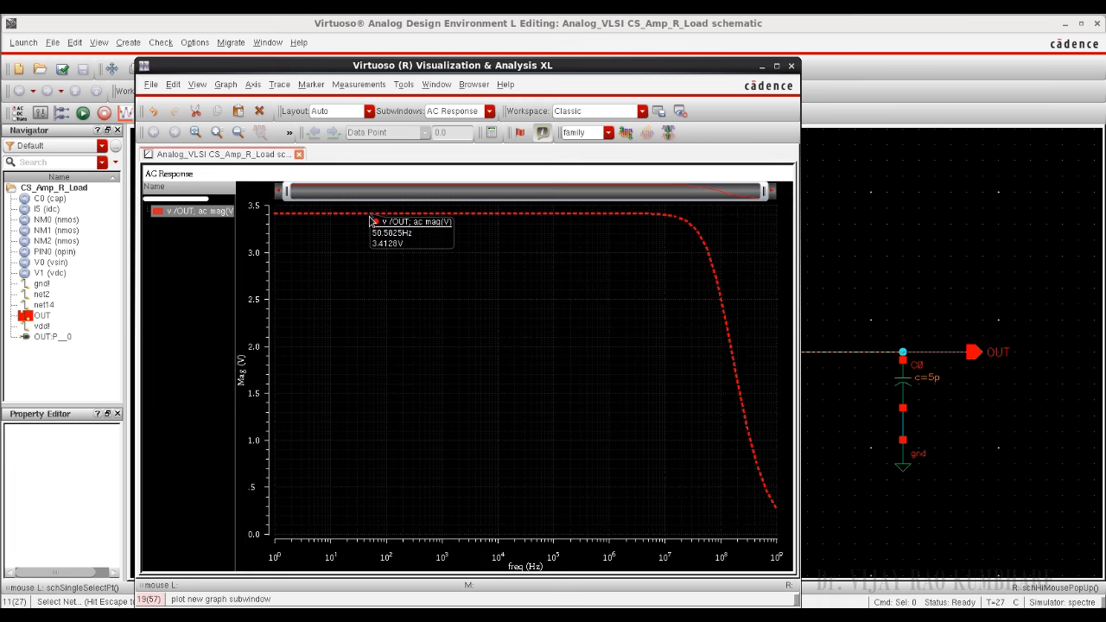
pyautogui.rightClick(371, 221)
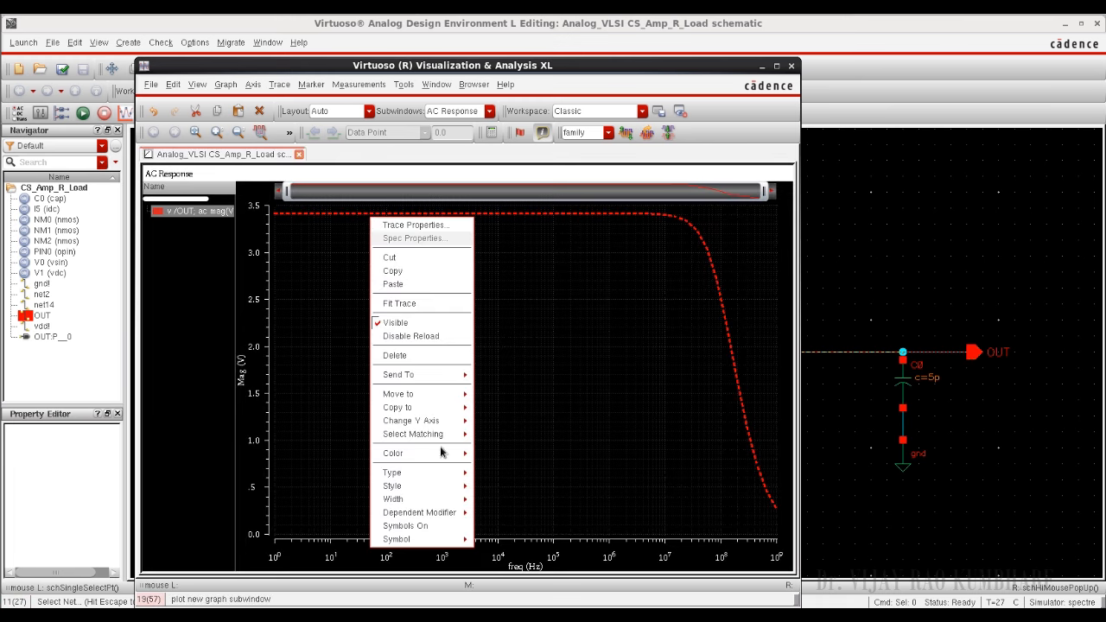
pyautogui.moveTo(456, 492)
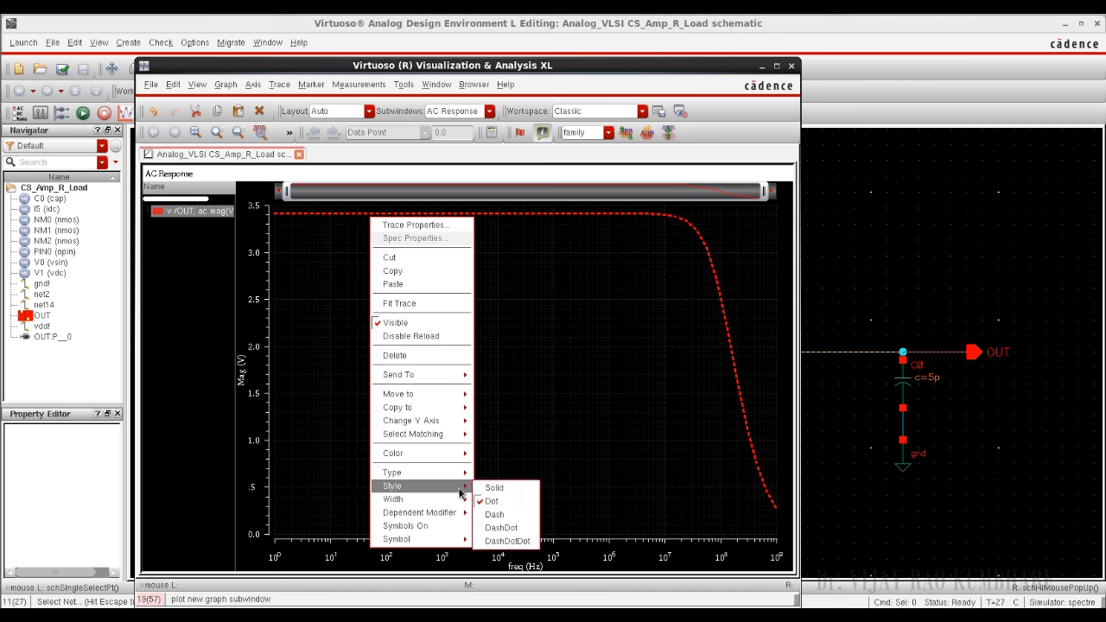
pyautogui.click(489, 525)
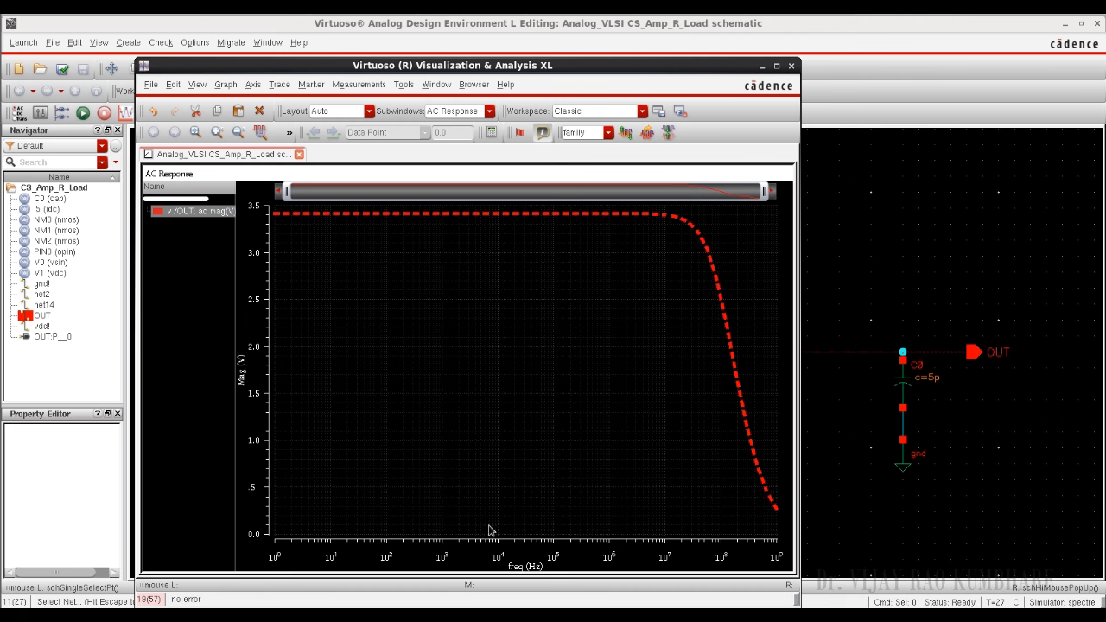
# Step: Read the low-frequency magnitude on the OUT trace and close the graph window
pyautogui.moveTo(400, 221)
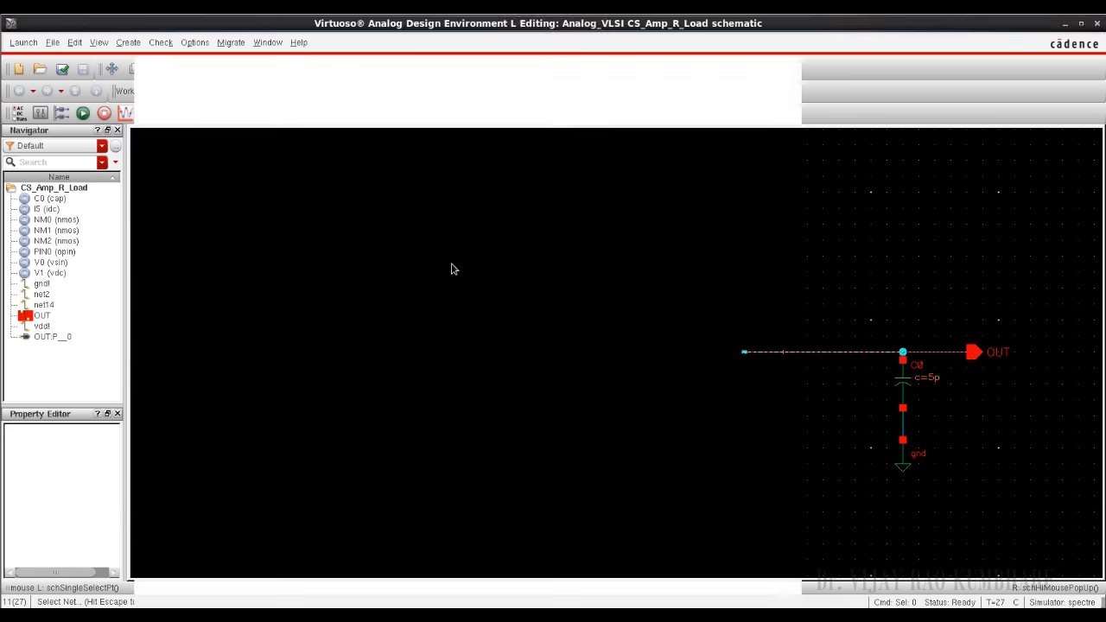
pyautogui.click(791, 67)
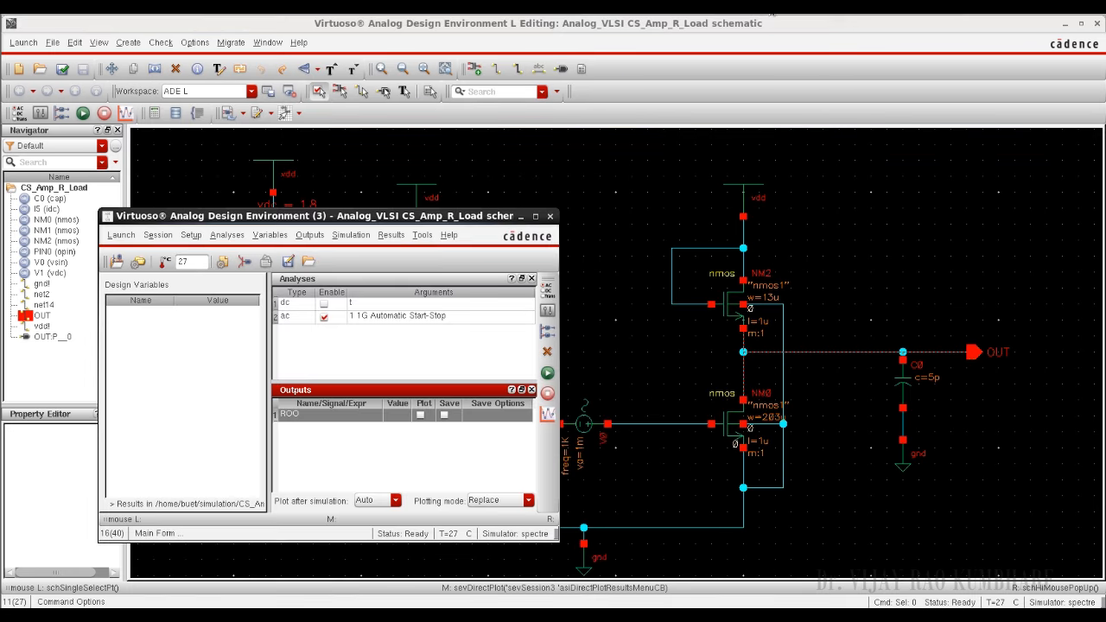
# Step: Disable the AC analysis and set up an enabled transient analysis with a stop time of 10m and moderate accuracy
pyautogui.click(324, 317)
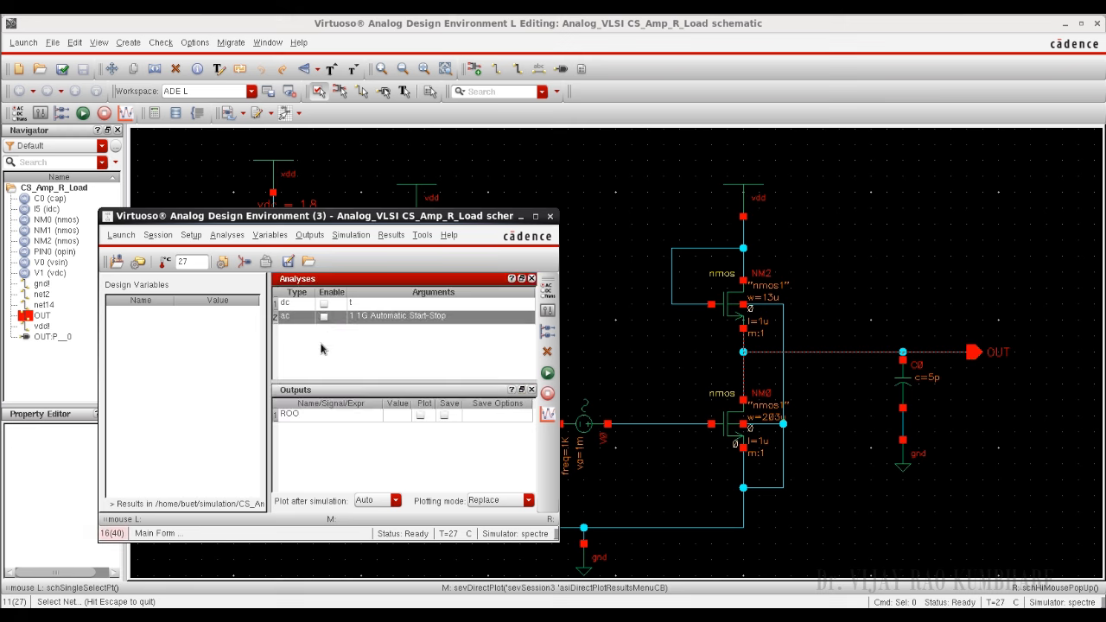
pyautogui.rightClick(326, 353)
pyautogui.click(354, 345)
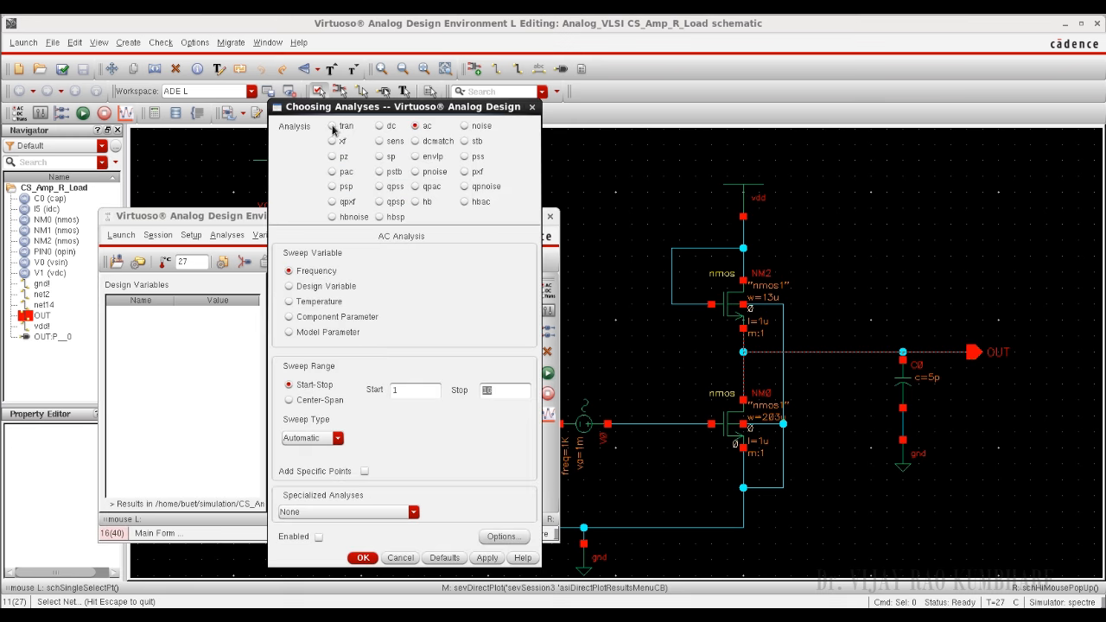
pyautogui.click(333, 126)
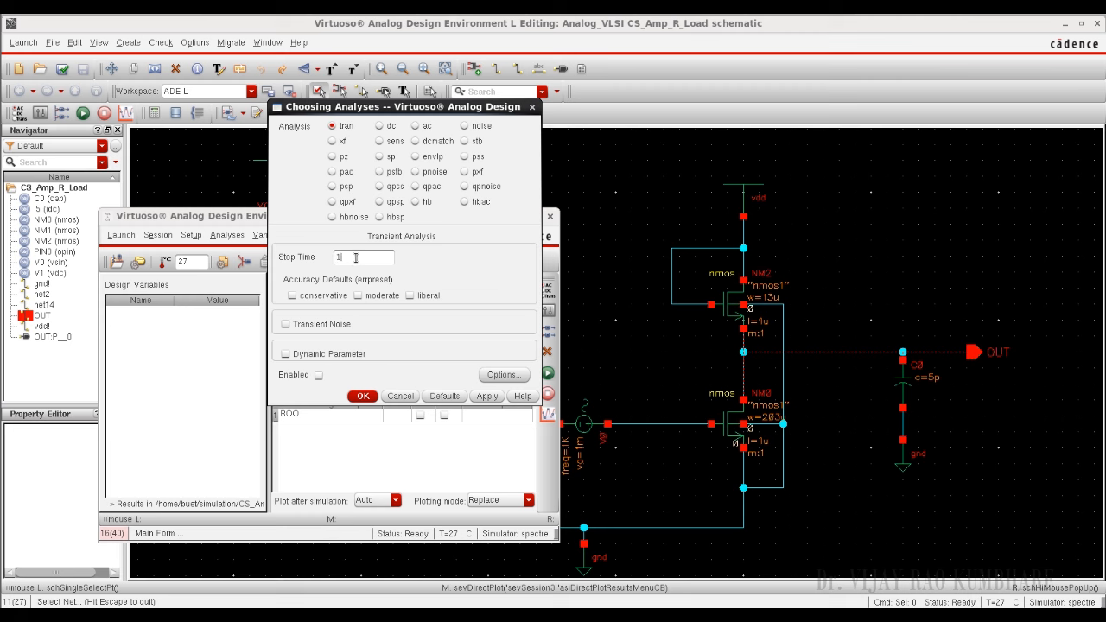
pyautogui.click(355, 258)
pyautogui.write('10m')
pyautogui.click(357, 295)
pyautogui.click(363, 397)
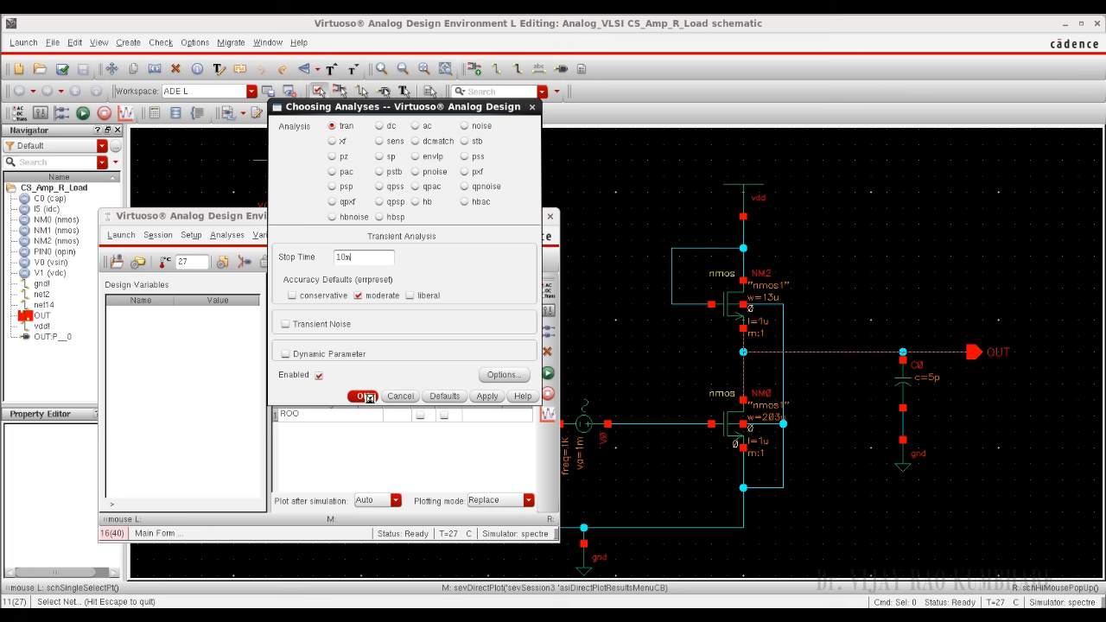
# Step: Add the input net net14 and the OUT net from the schematic as plotted outputs
pyautogui.click(550, 335)
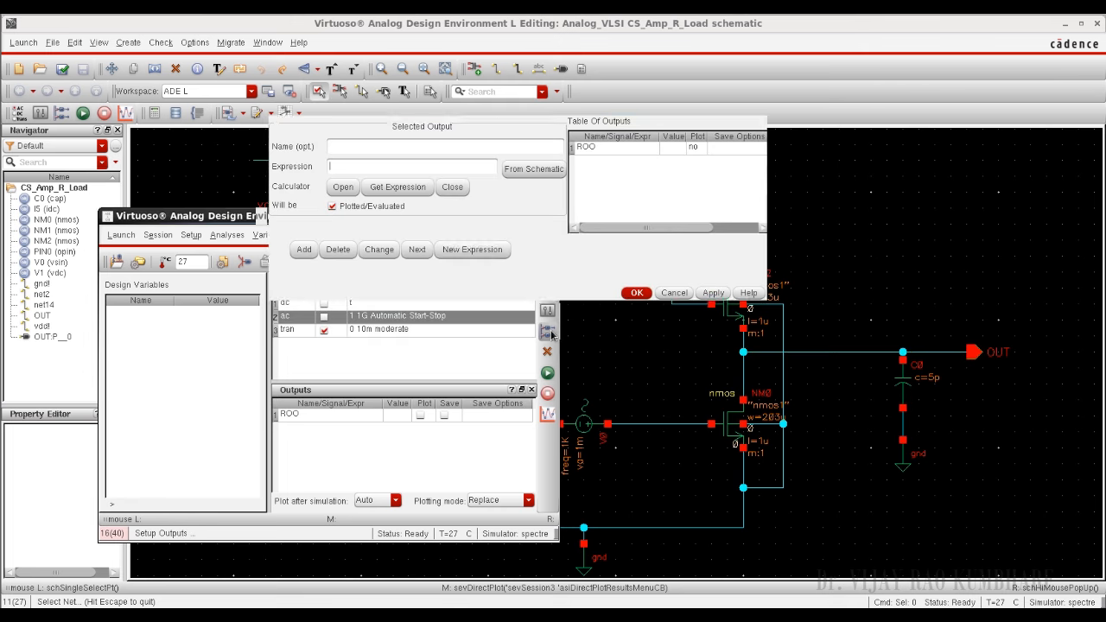
pyautogui.click(529, 171)
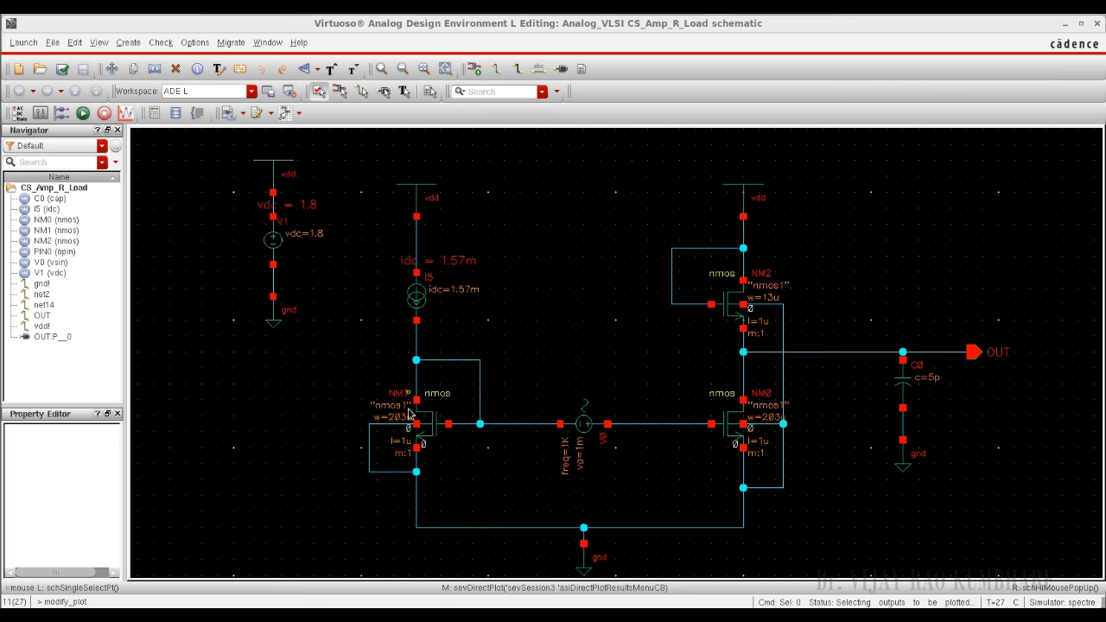
pyautogui.click(643, 429)
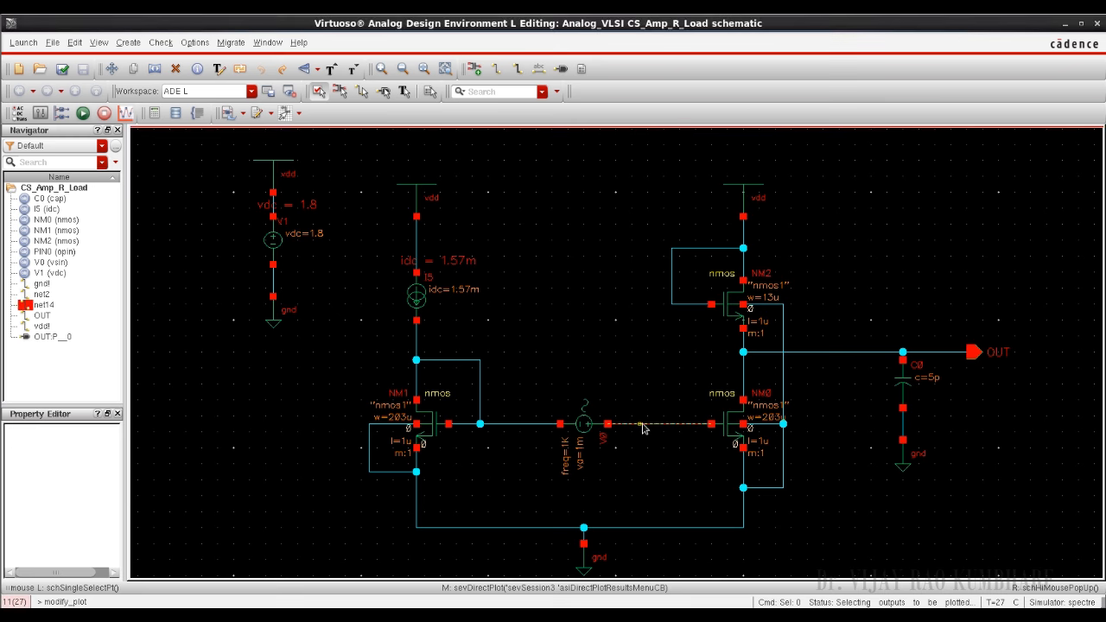
pyautogui.click(872, 357)
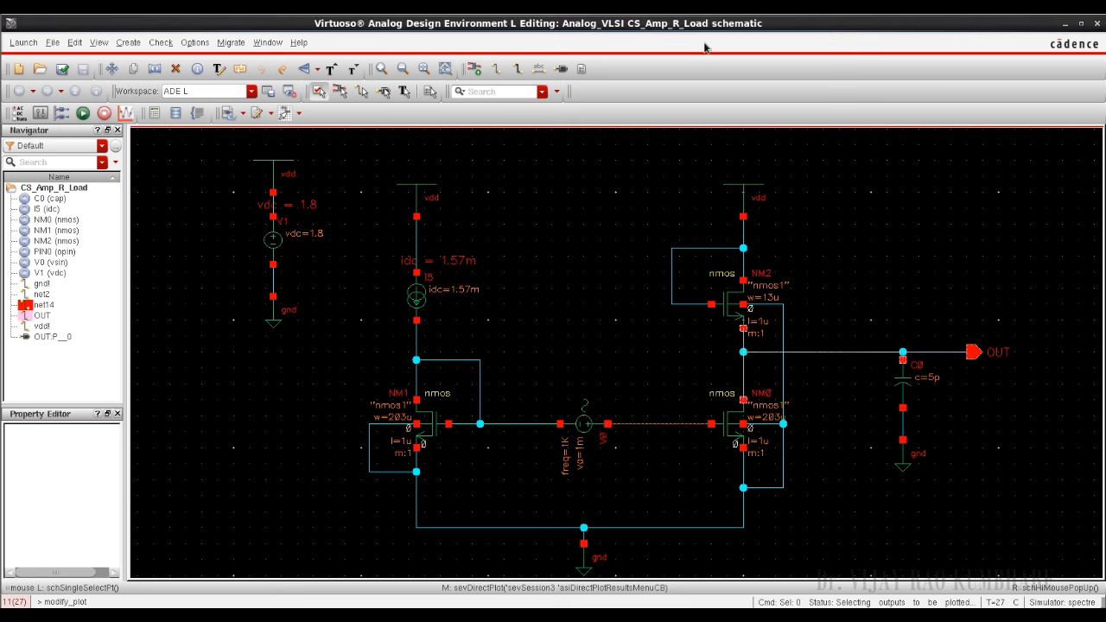
pyautogui.click(893, 11)
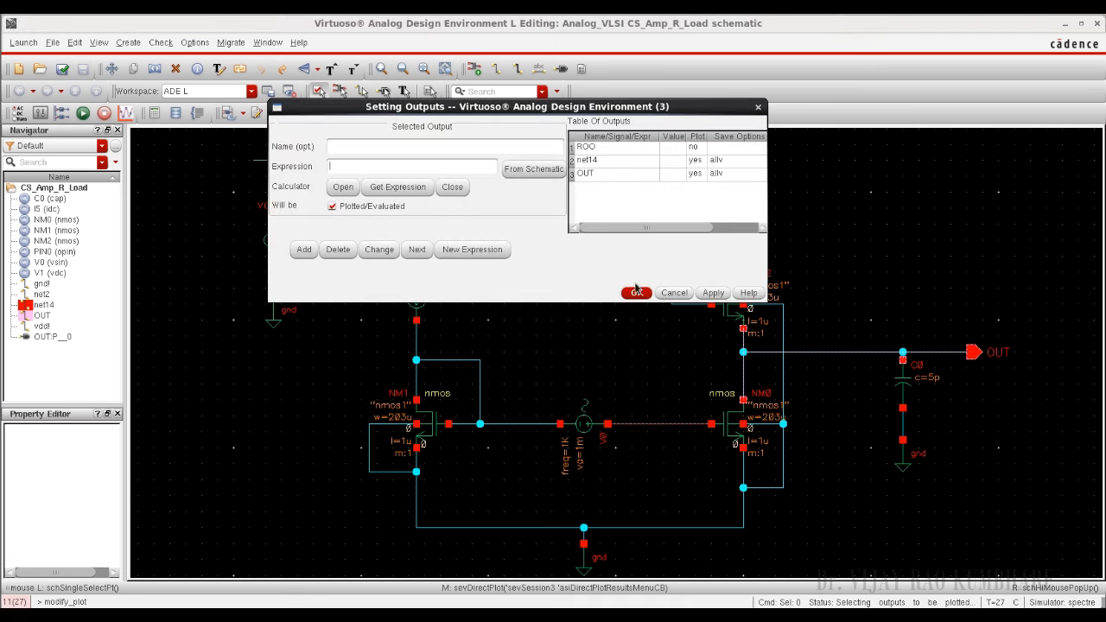
pyautogui.click(637, 294)
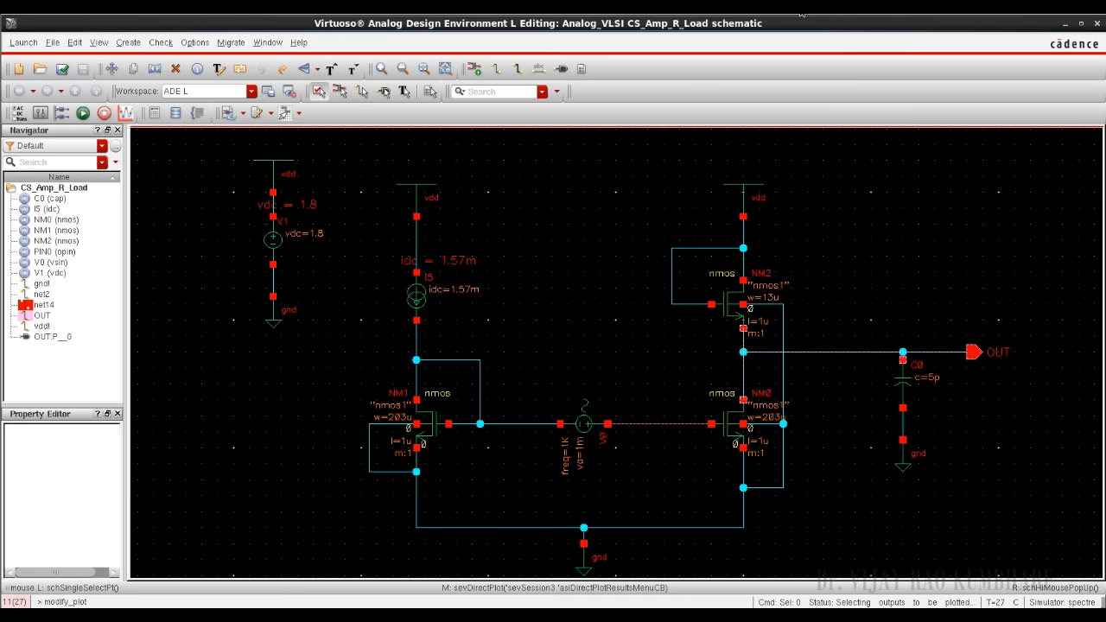
# Step: Run the transient simulation and compare the net14 and OUT waveforms
pyautogui.click(701, 10)
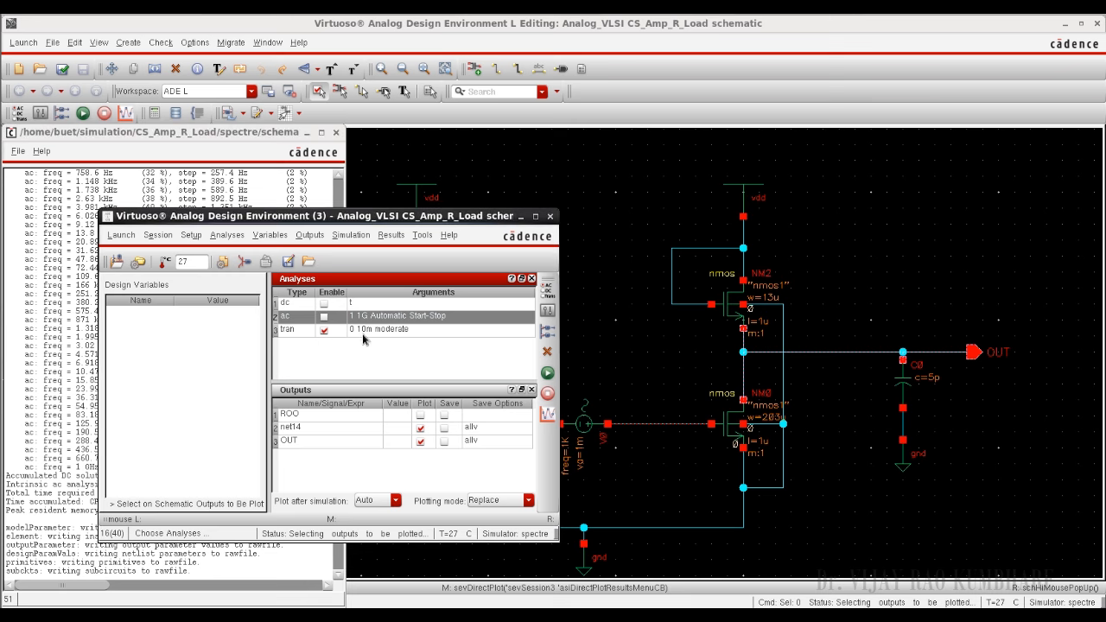
pyautogui.click(547, 372)
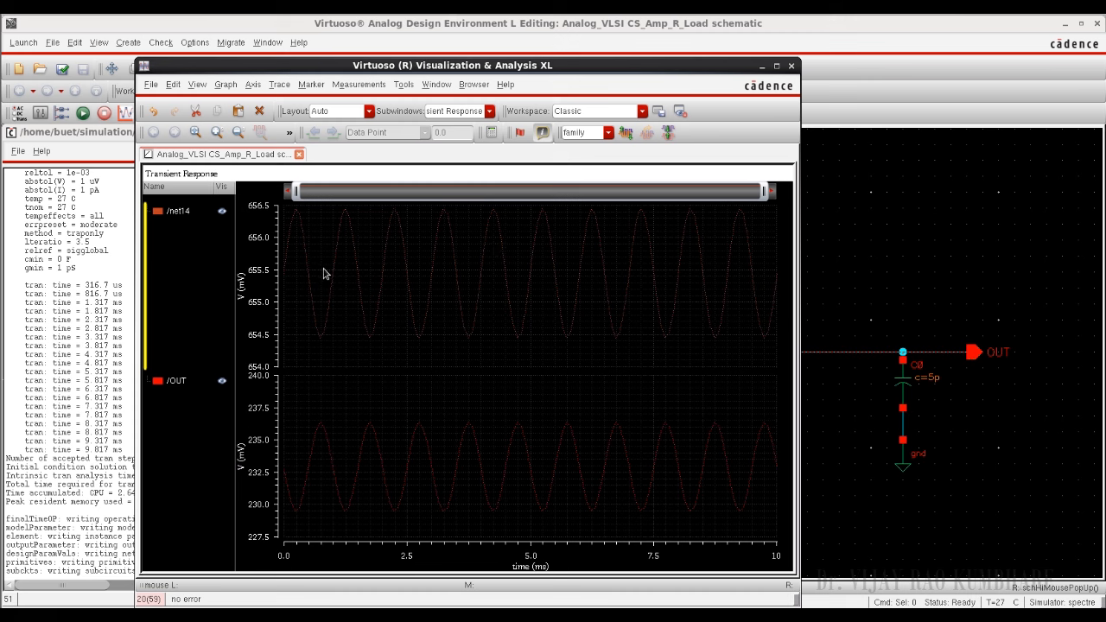
pyautogui.click(315, 473)
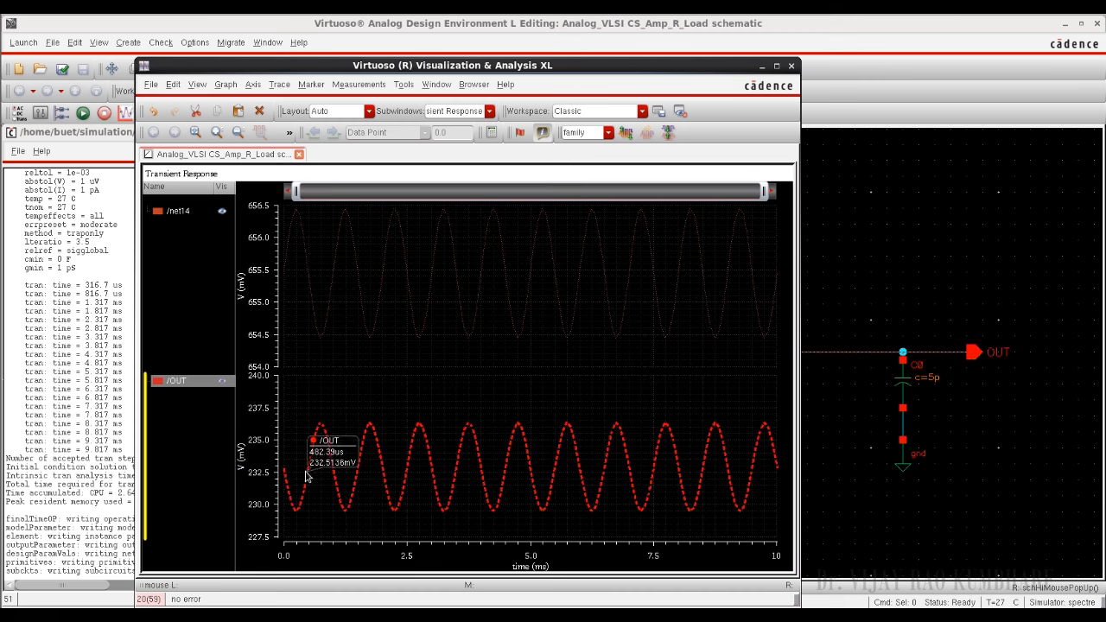
pyautogui.click(307, 286)
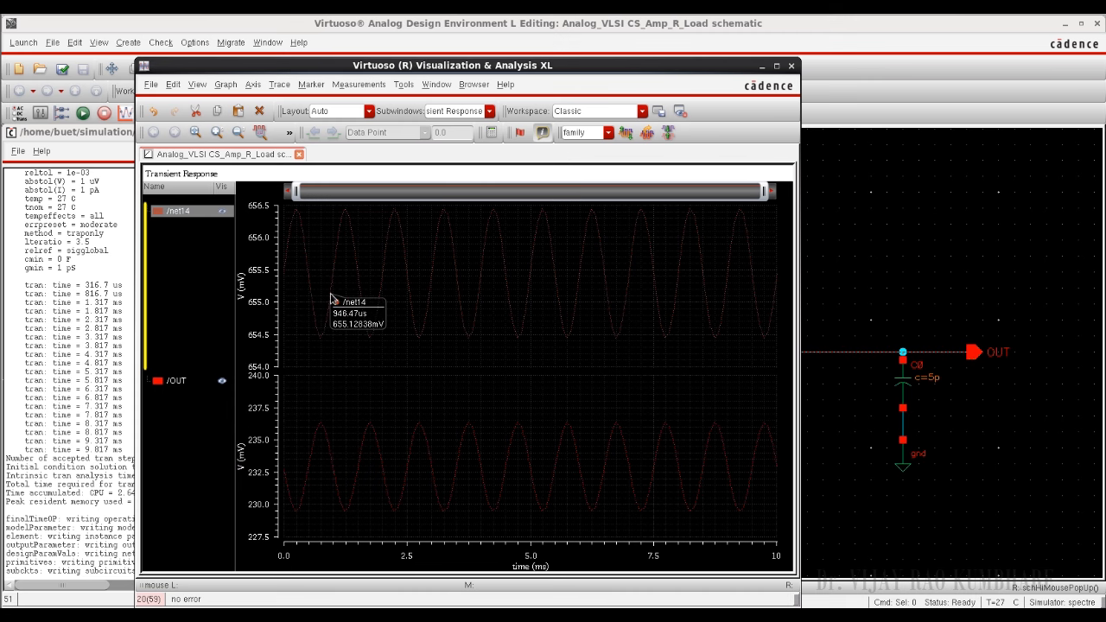
pyautogui.click(331, 423)
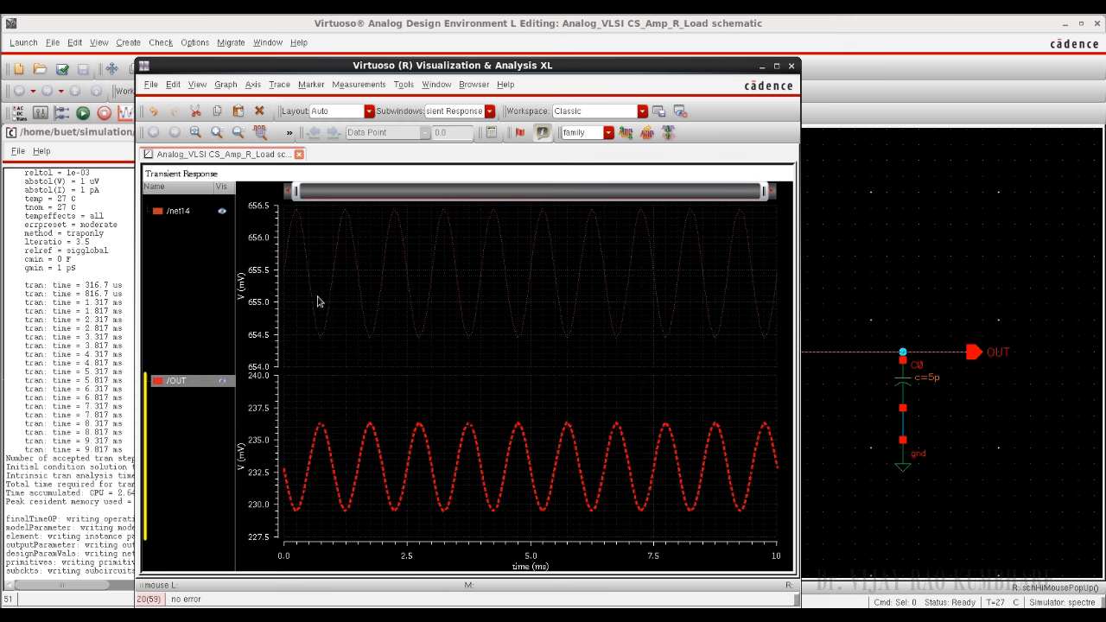
# Step: Evaluate the peakToPeak function on the net14 transient trace in the calculator and close the calculator
pyautogui.click(317, 303)
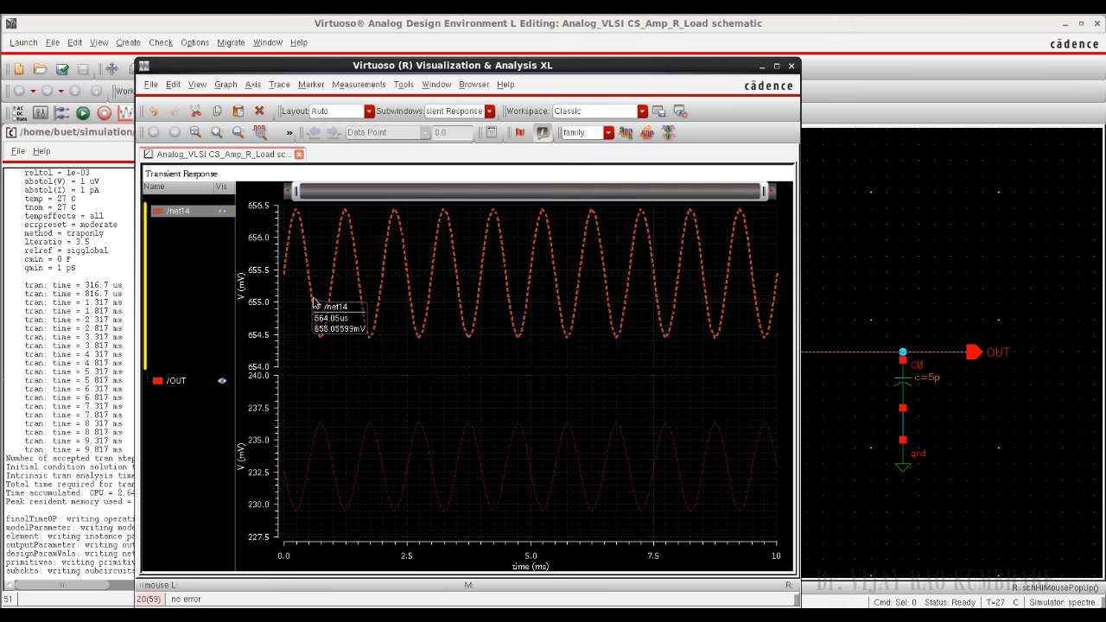
pyautogui.click(491, 134)
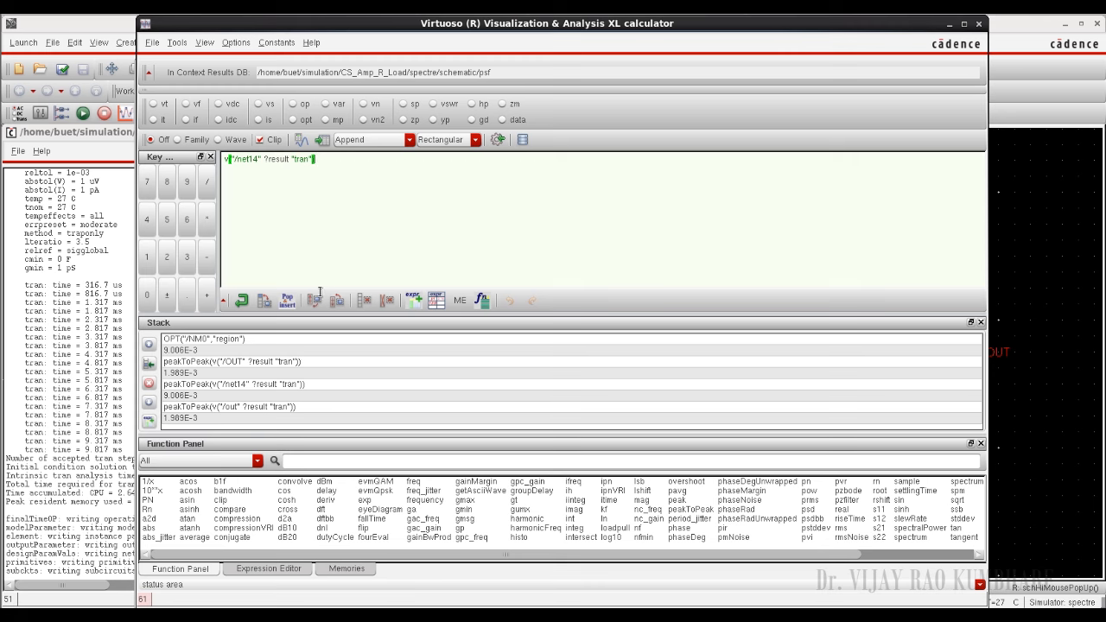
pyautogui.click(350, 459)
pyautogui.write('peak')
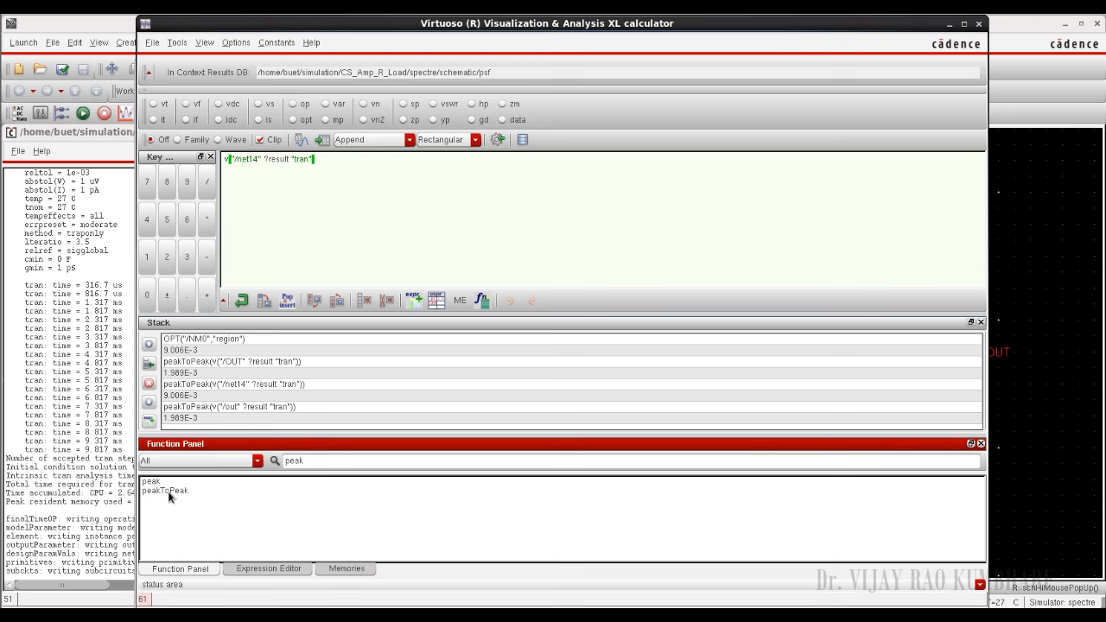
pyautogui.doubleClick(170, 492)
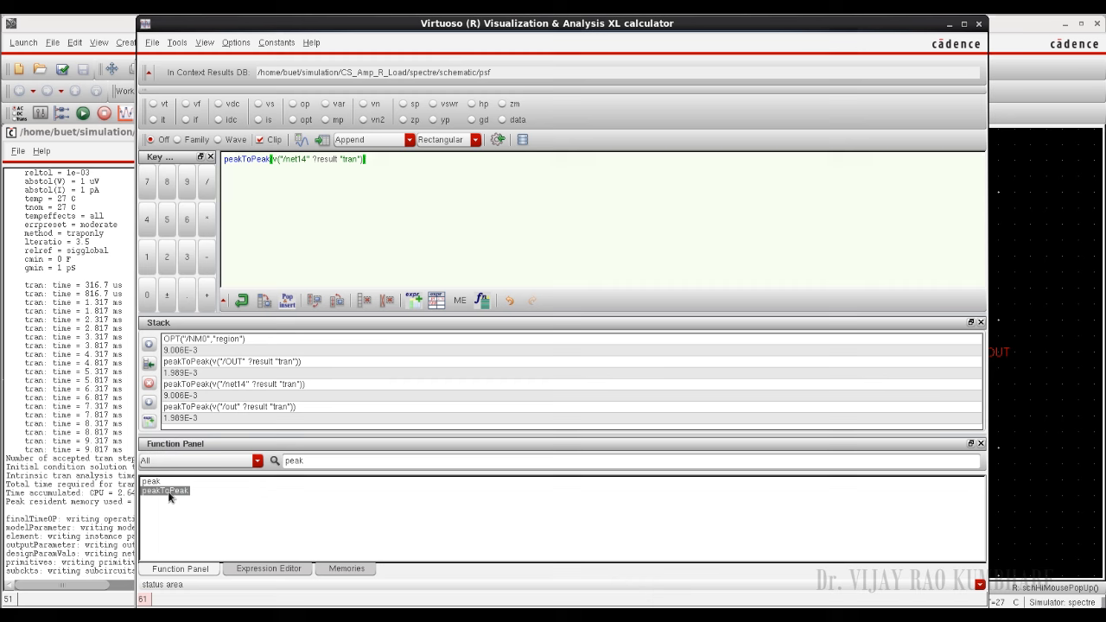
pyautogui.click(301, 140)
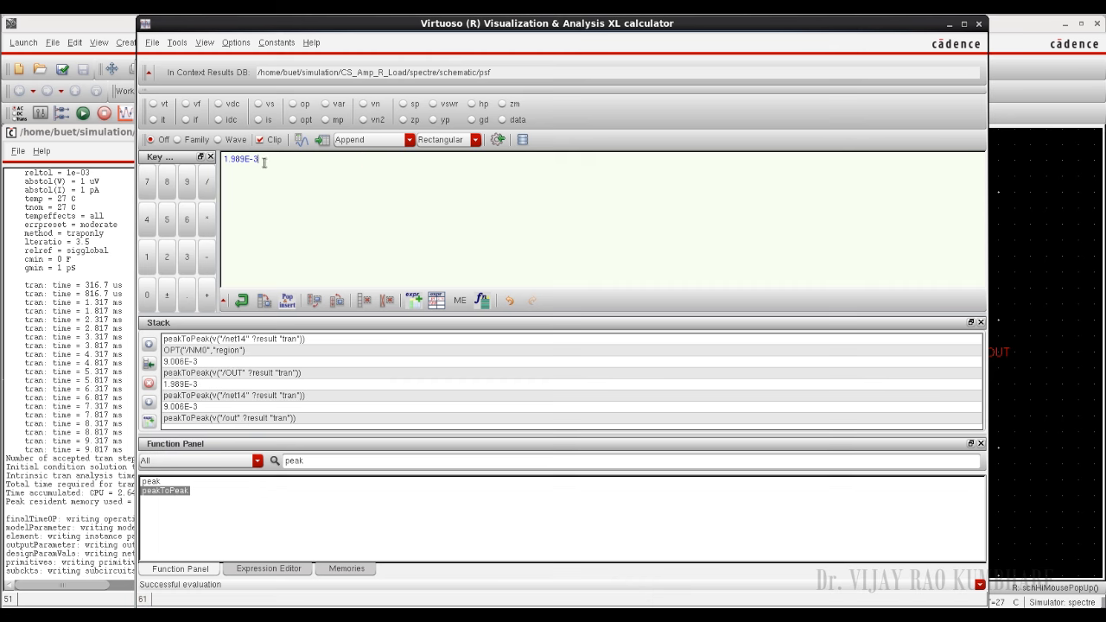
pyautogui.click(980, 24)
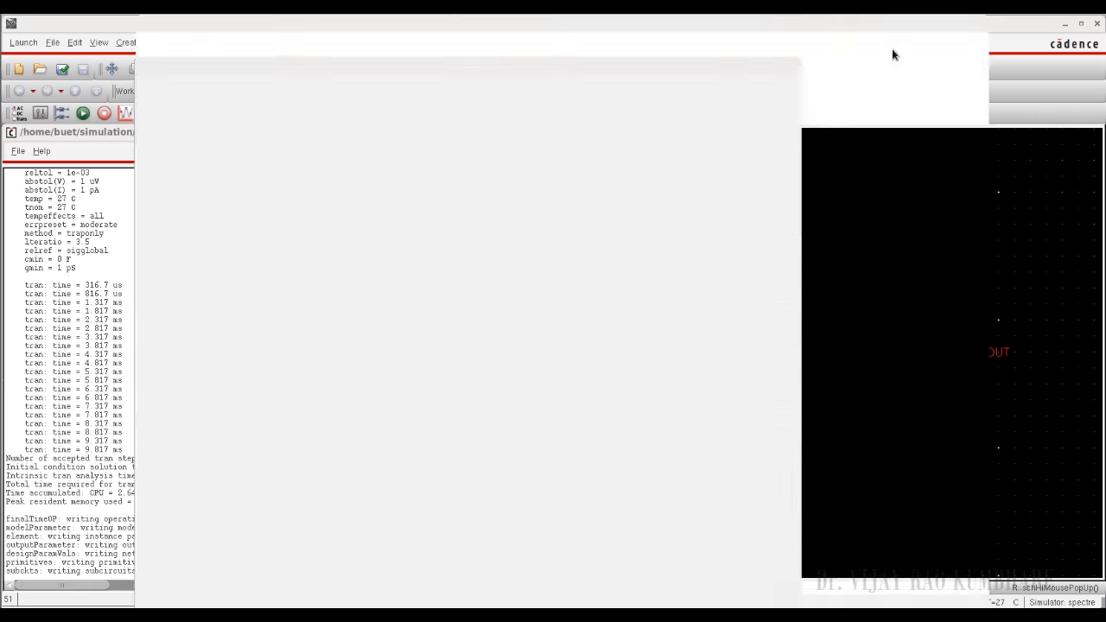
# Step: Evaluate the peakToPeak function on the OUT transient trace in the calculator and close the calculator
pyautogui.click(328, 458)
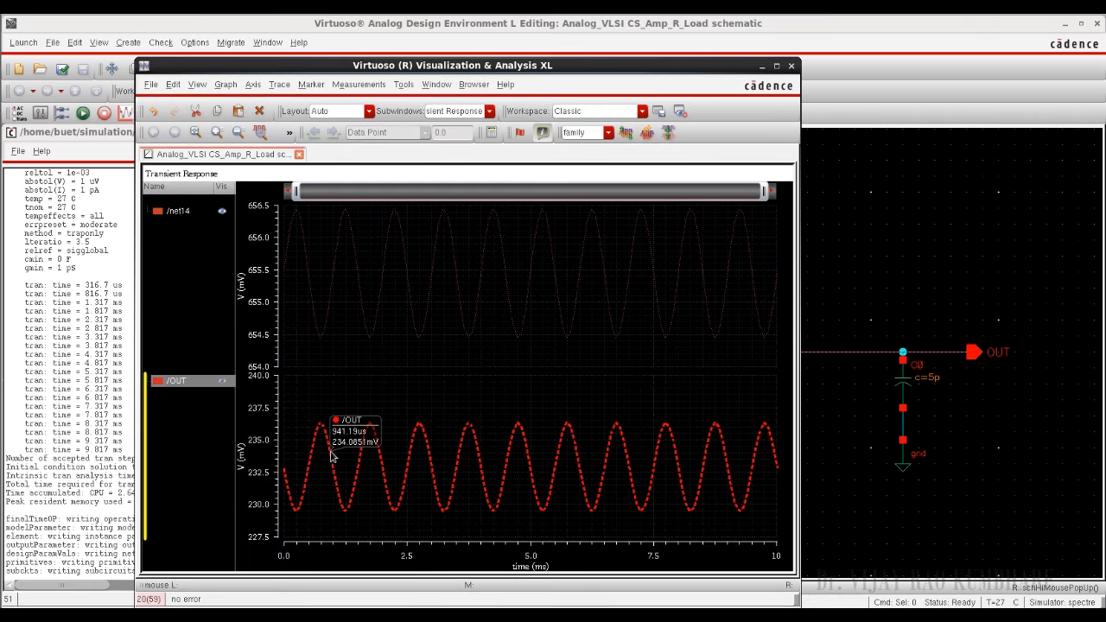
pyautogui.click(492, 137)
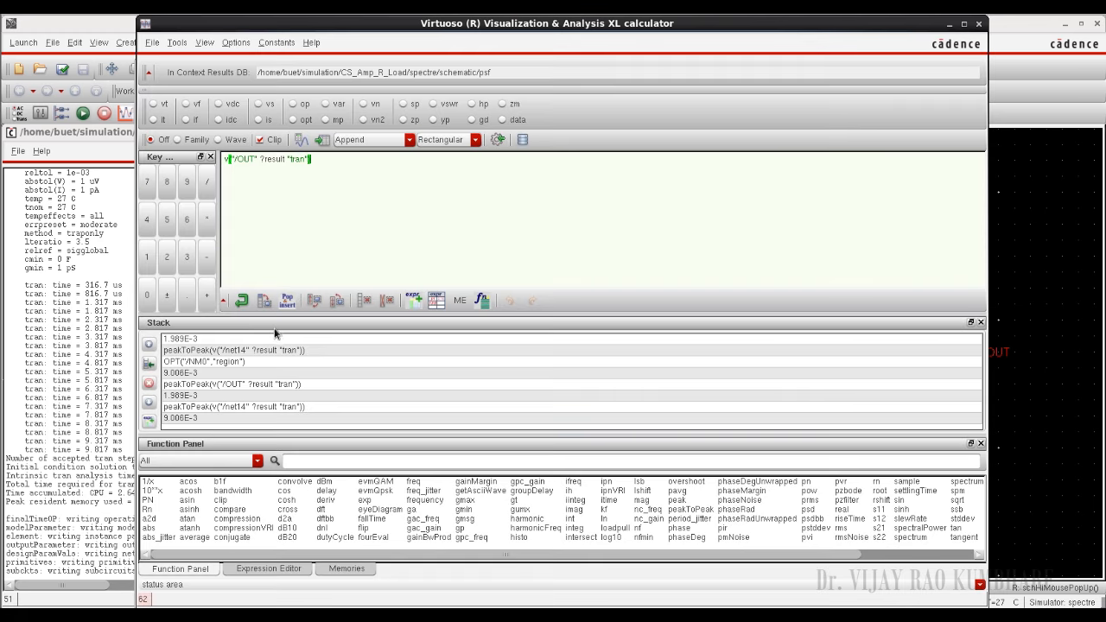
pyautogui.click(304, 460)
pyautogui.write('Pe')
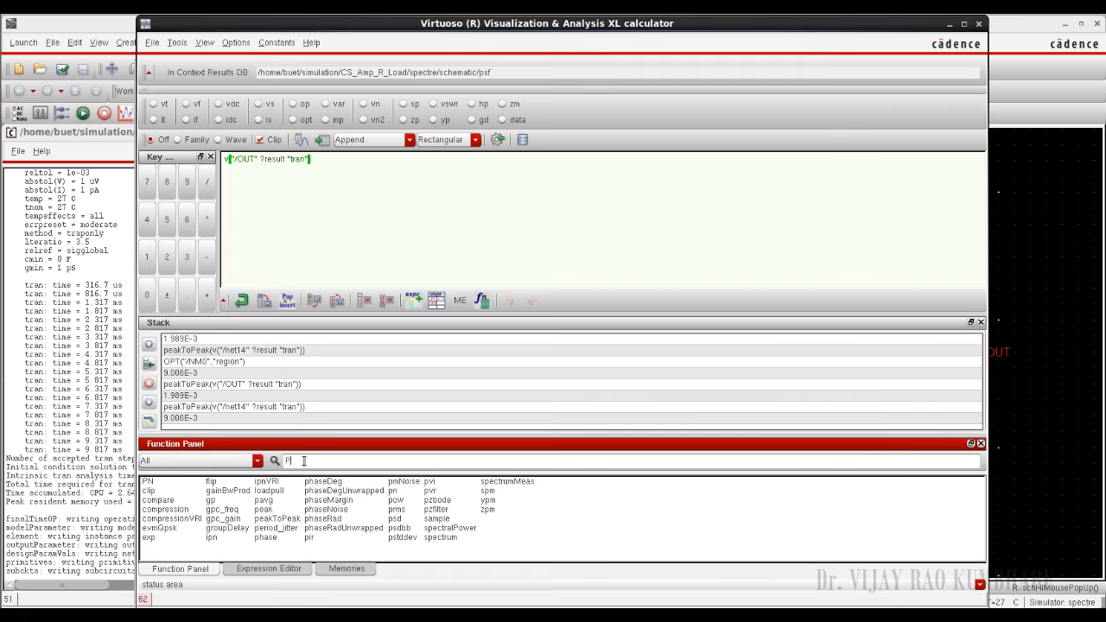
pyautogui.write('ak')
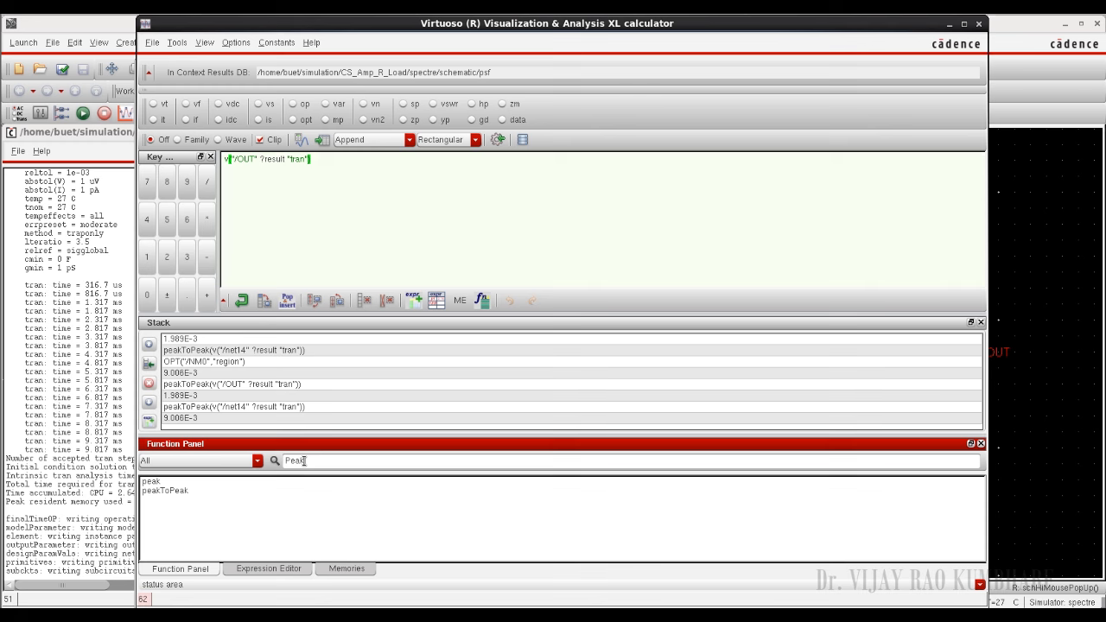
pyautogui.click(178, 491)
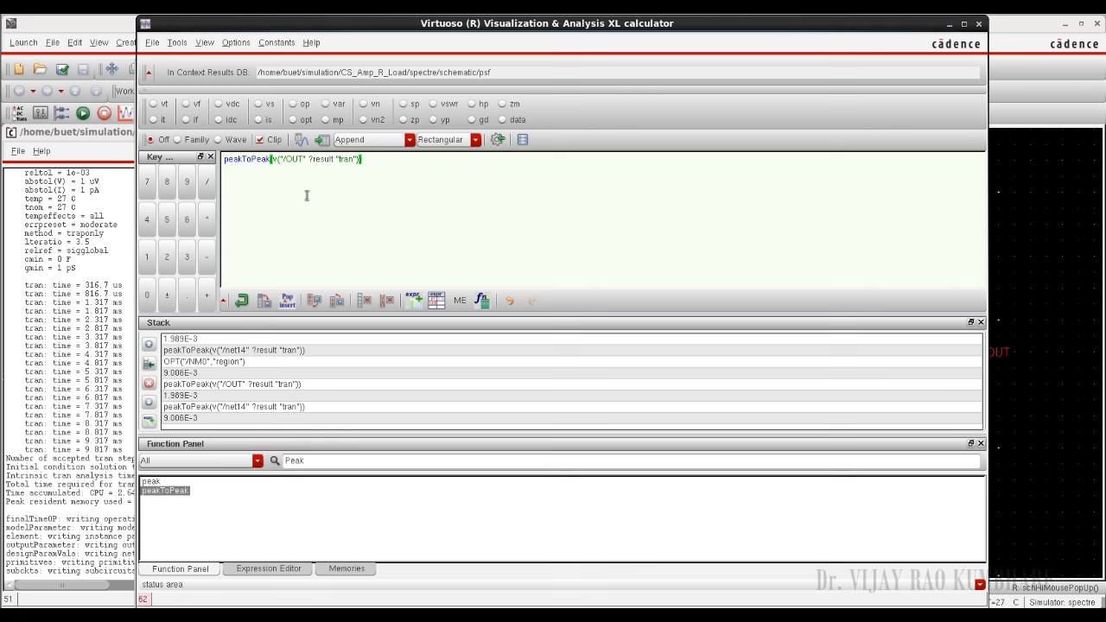
pyautogui.click(304, 142)
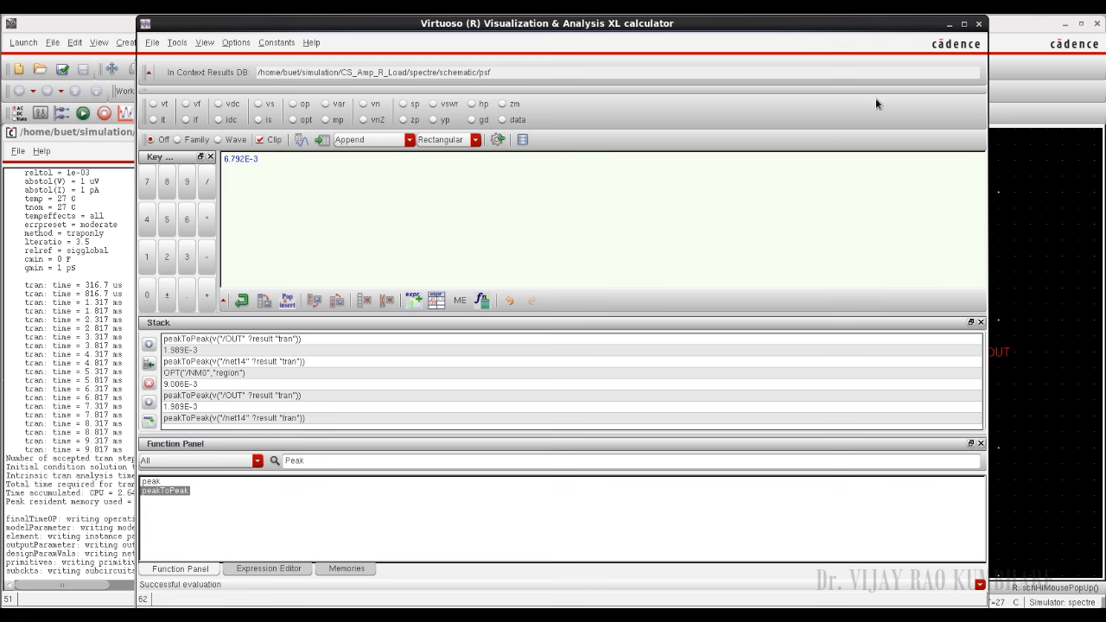
pyautogui.click(978, 24)
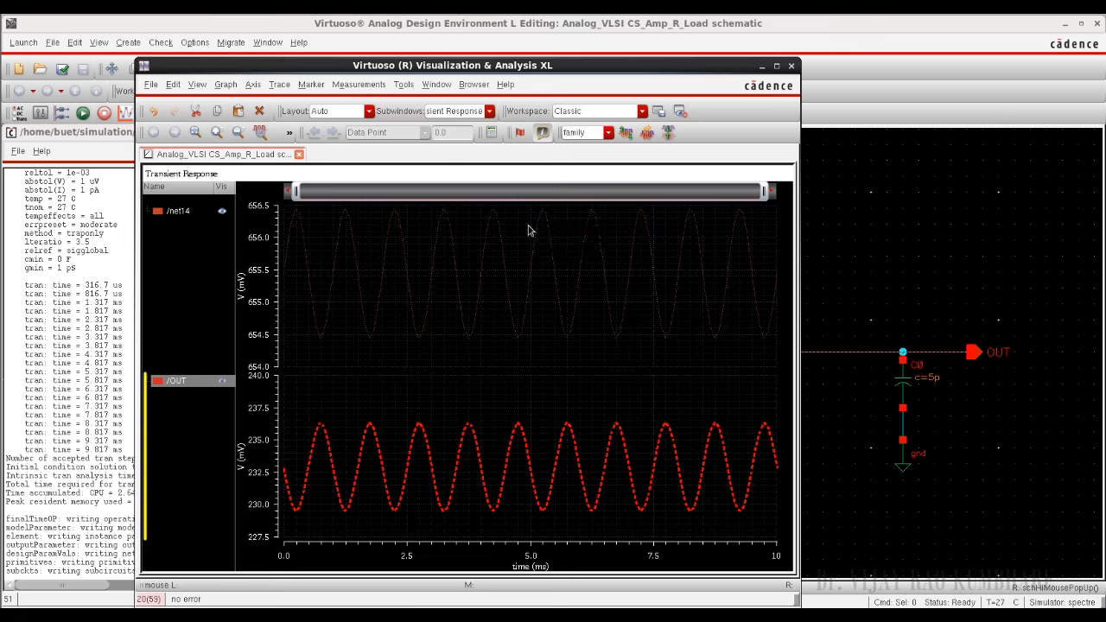